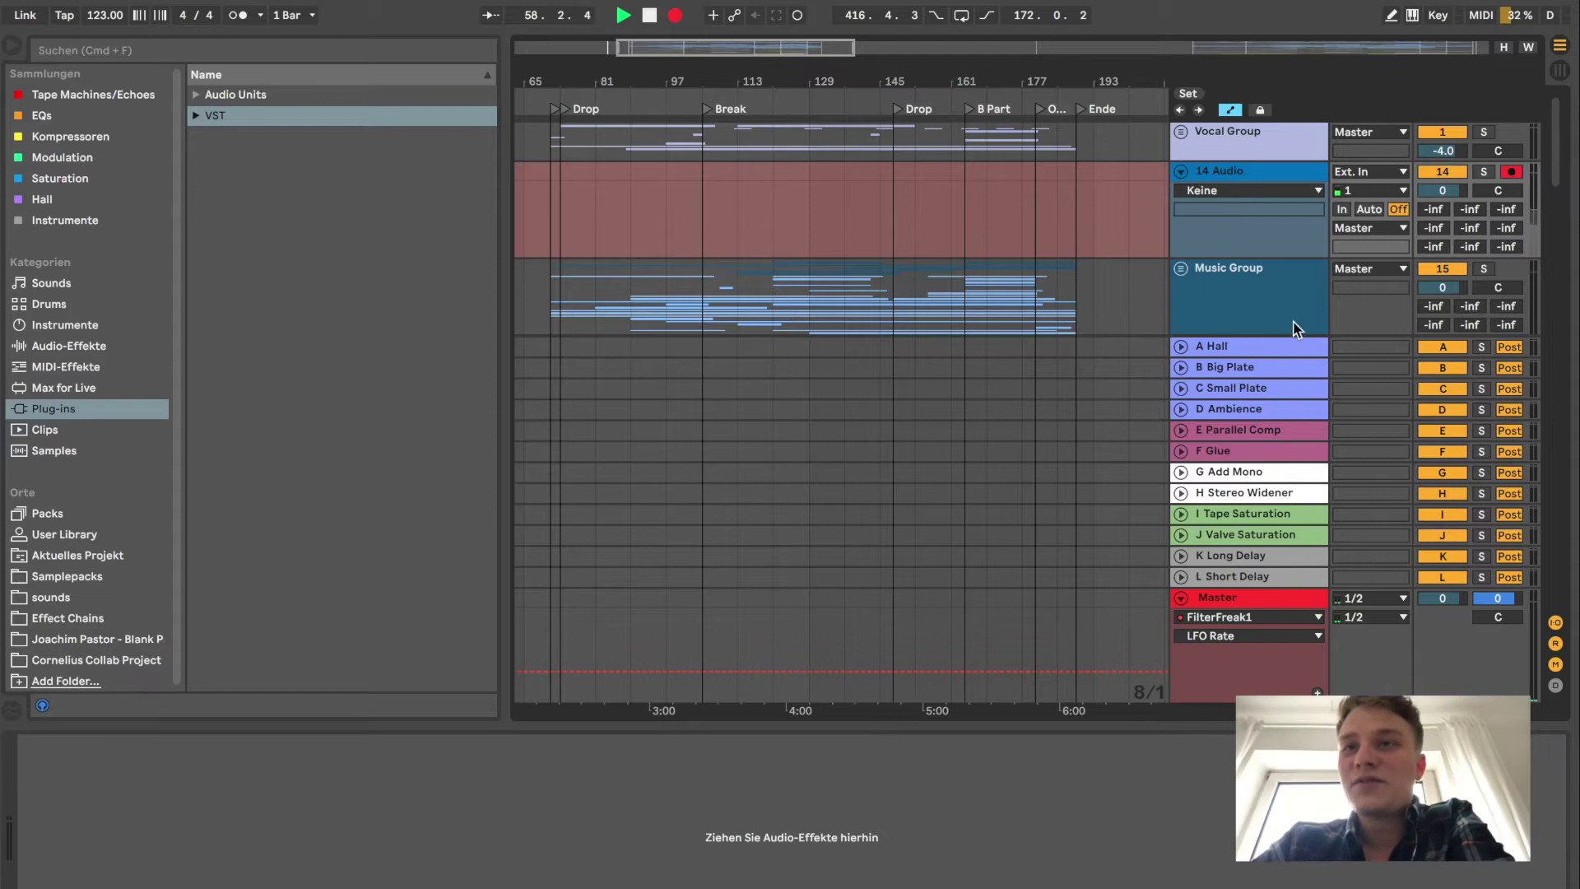
# Show the devices on the A Hall return, open its ValhallaVintageVerb to examine the reverb settings, and close it.
pyautogui.click(1260, 346)
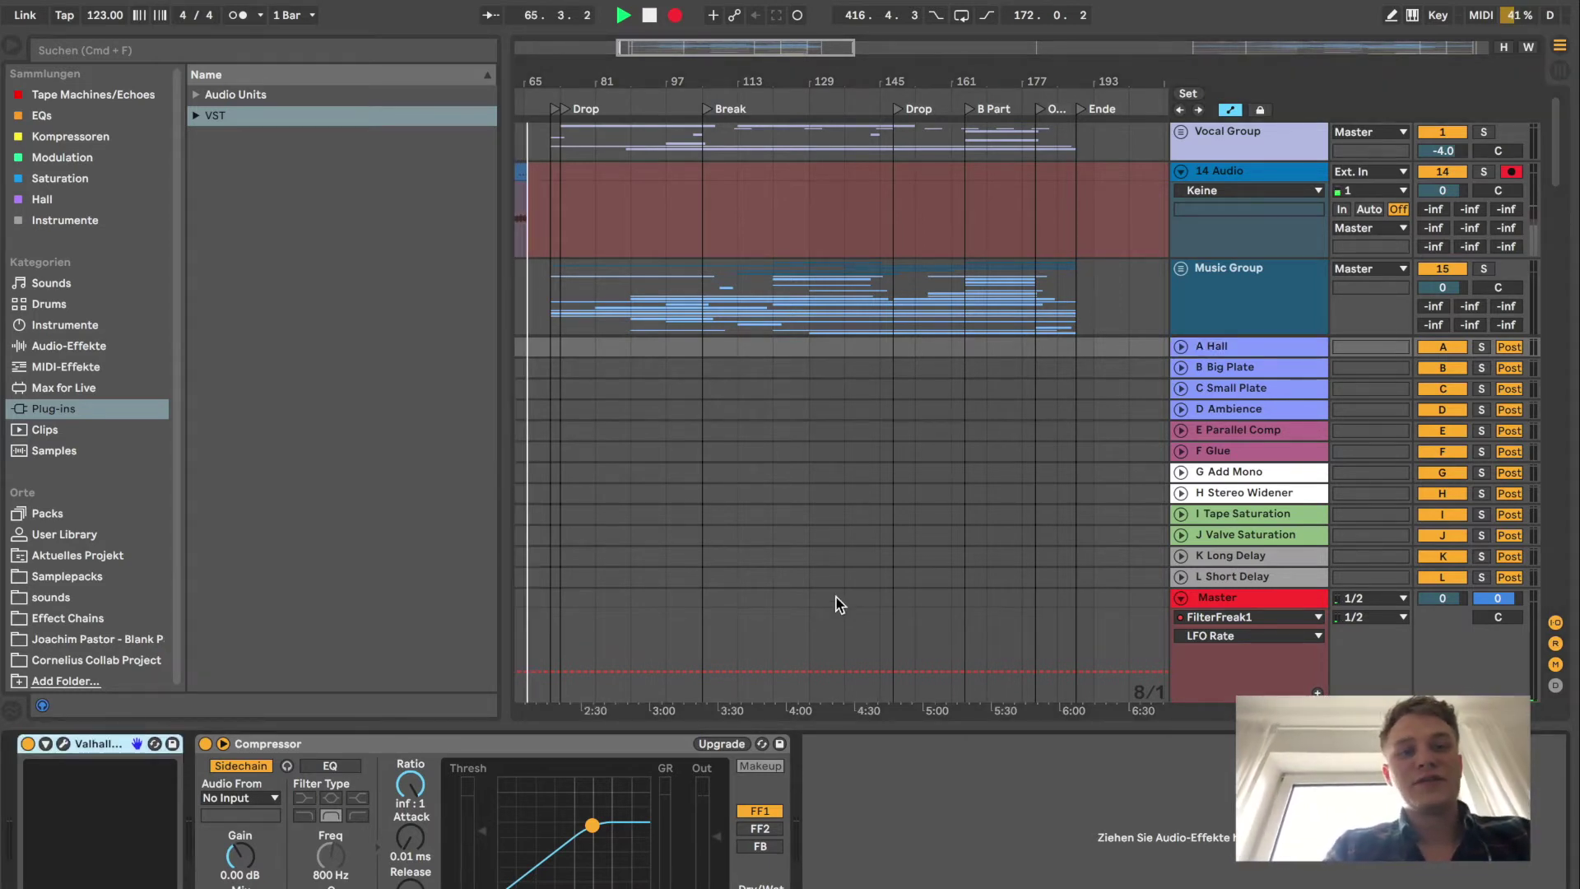
pyautogui.click(63, 743)
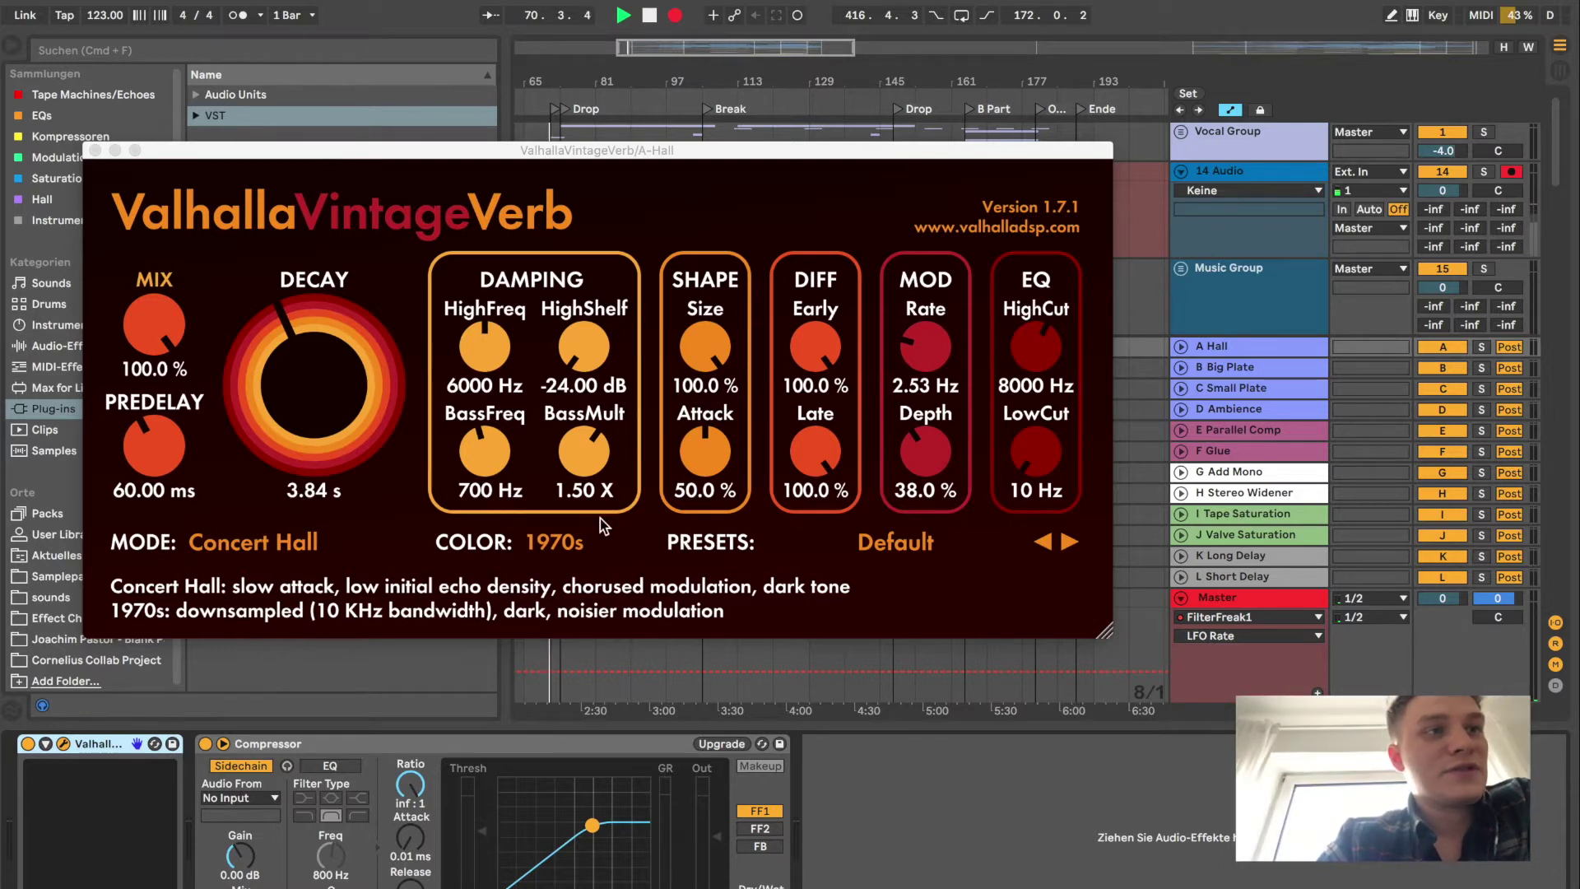
pyautogui.click(95, 151)
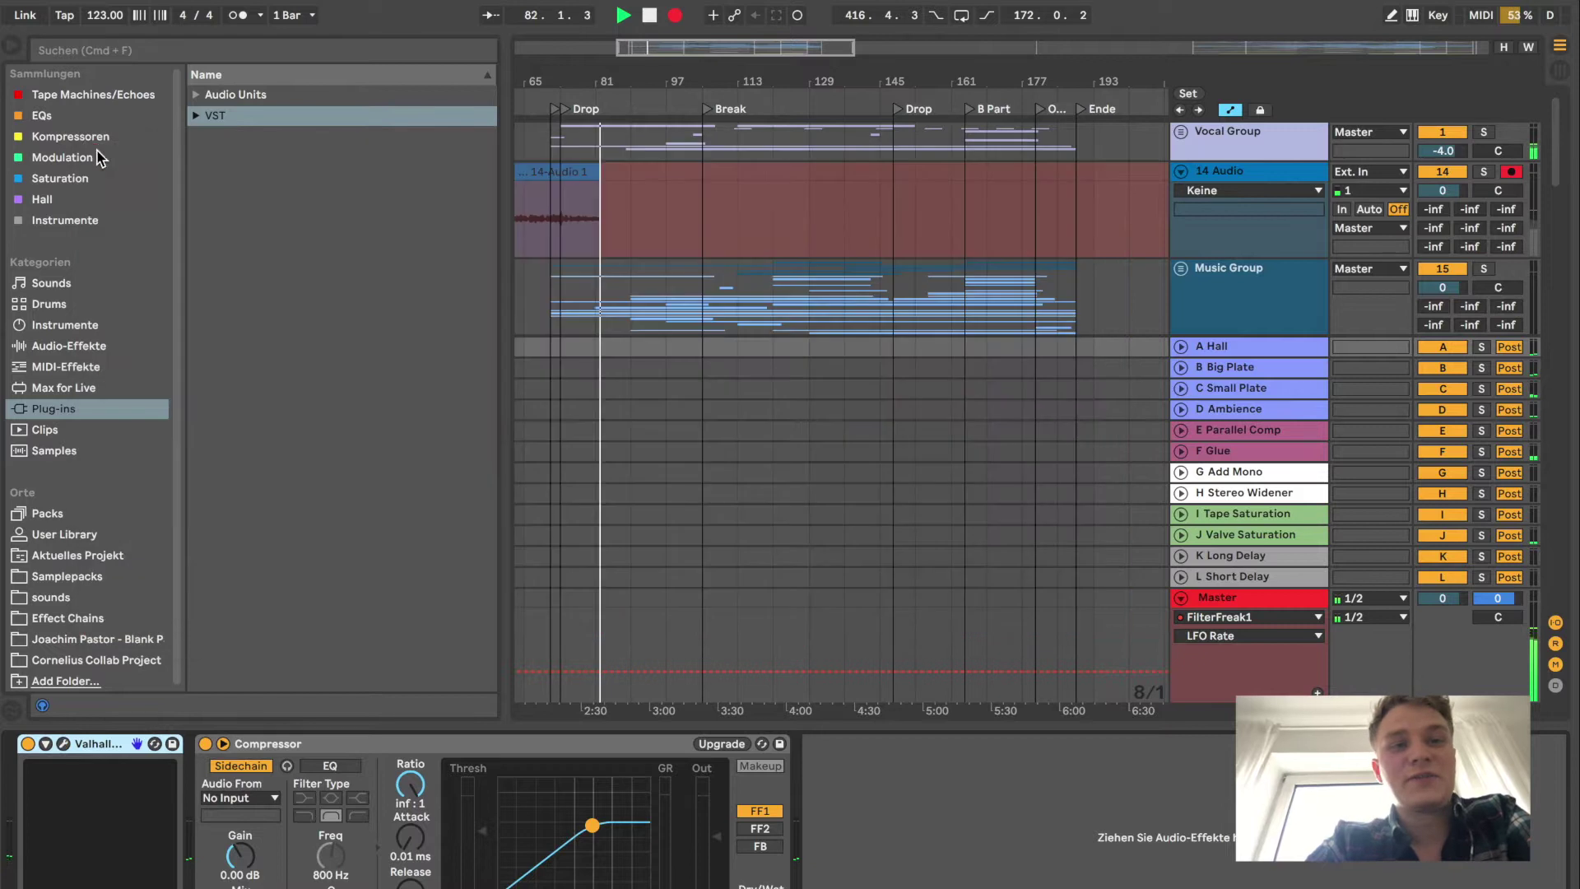
# Examine the UAD EMT 140 plate reverb on the B Big Plate return and list the Hall plug-in collection in the browser.
pyautogui.click(1231, 364)
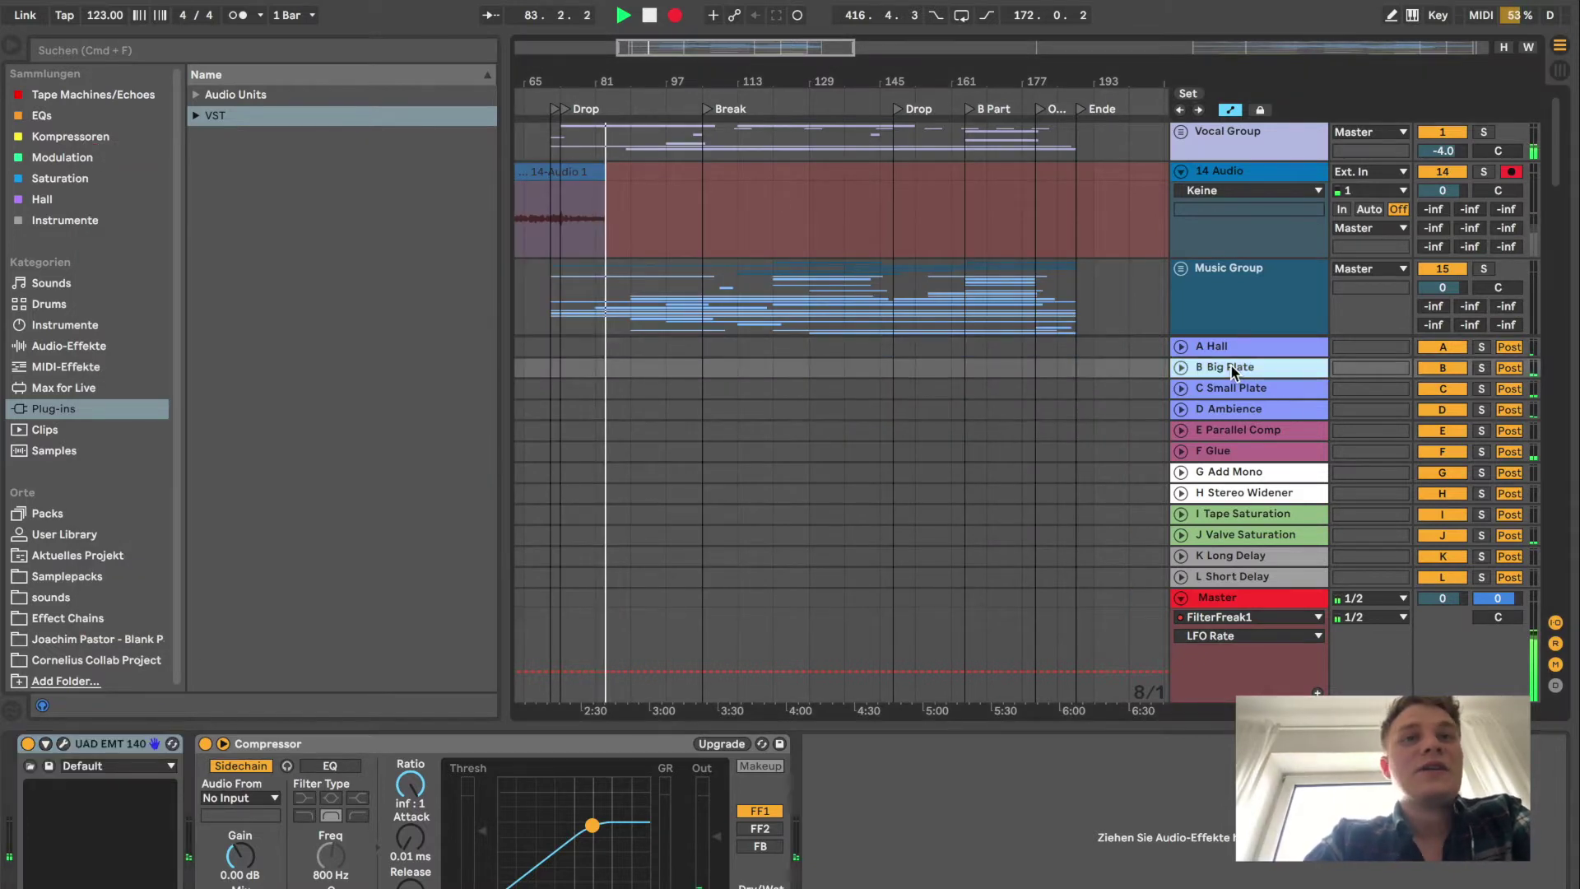
pyautogui.click(62, 744)
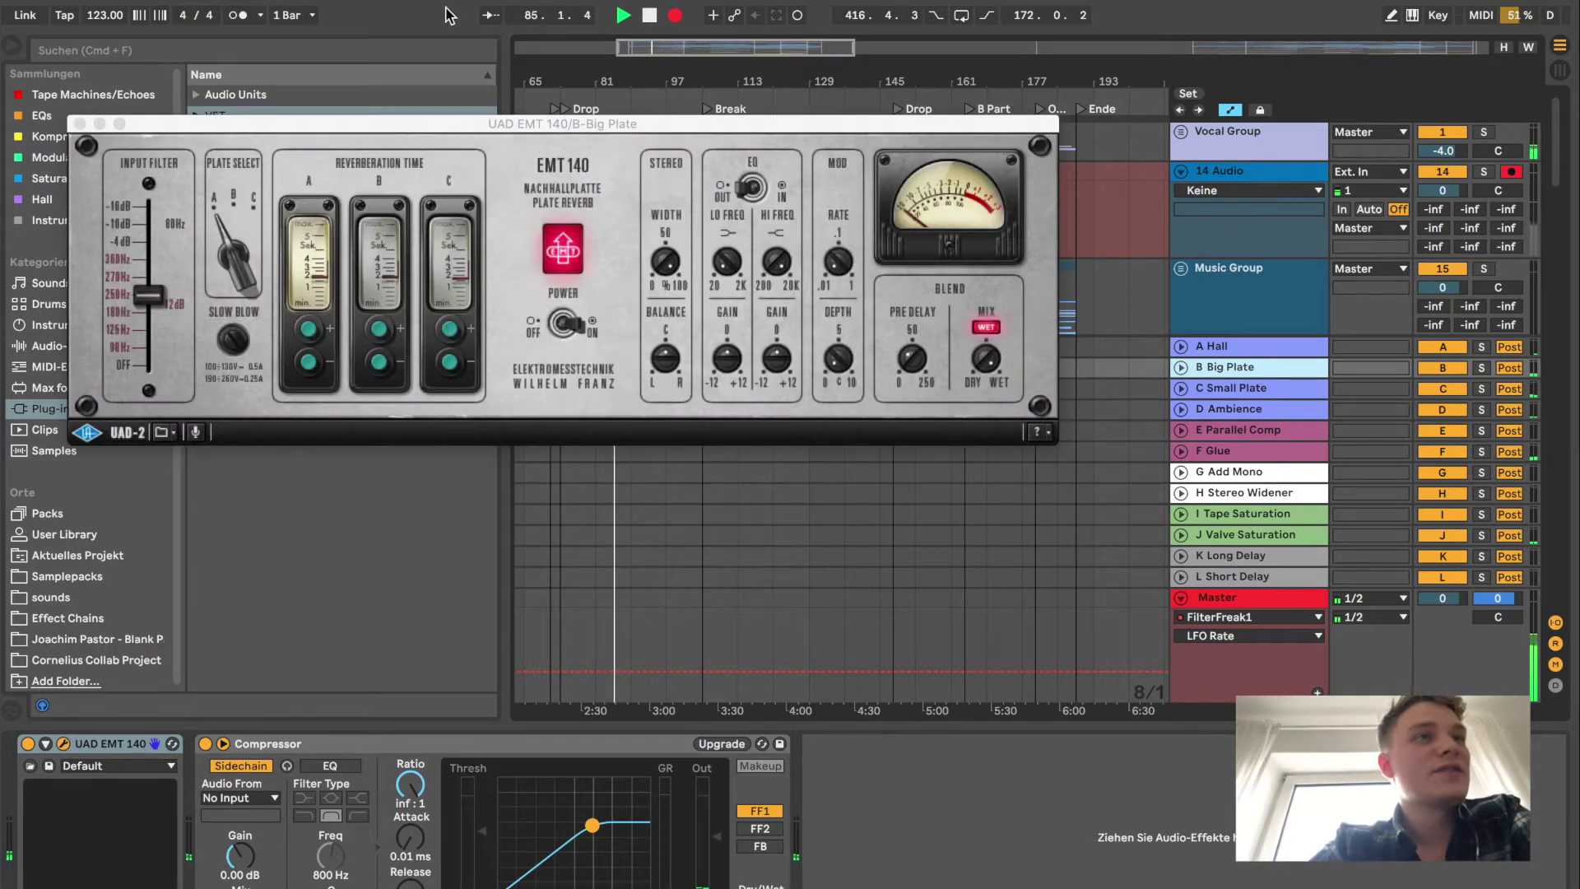
pyautogui.click(399, 132)
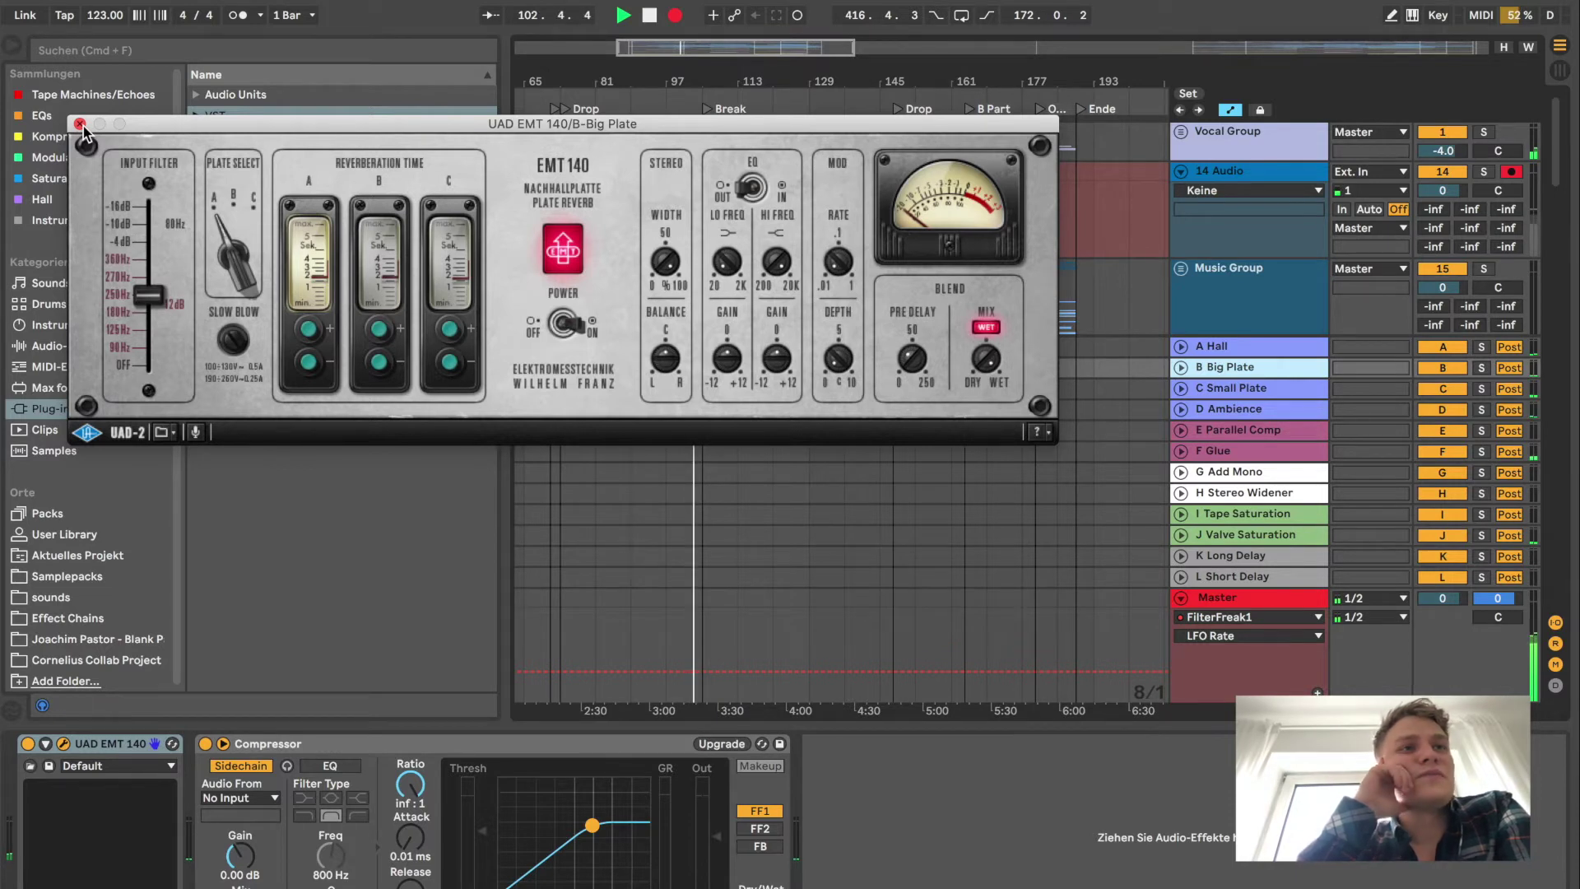
pyautogui.moveTo(218, 125); pyautogui.dragTo(269, 137)
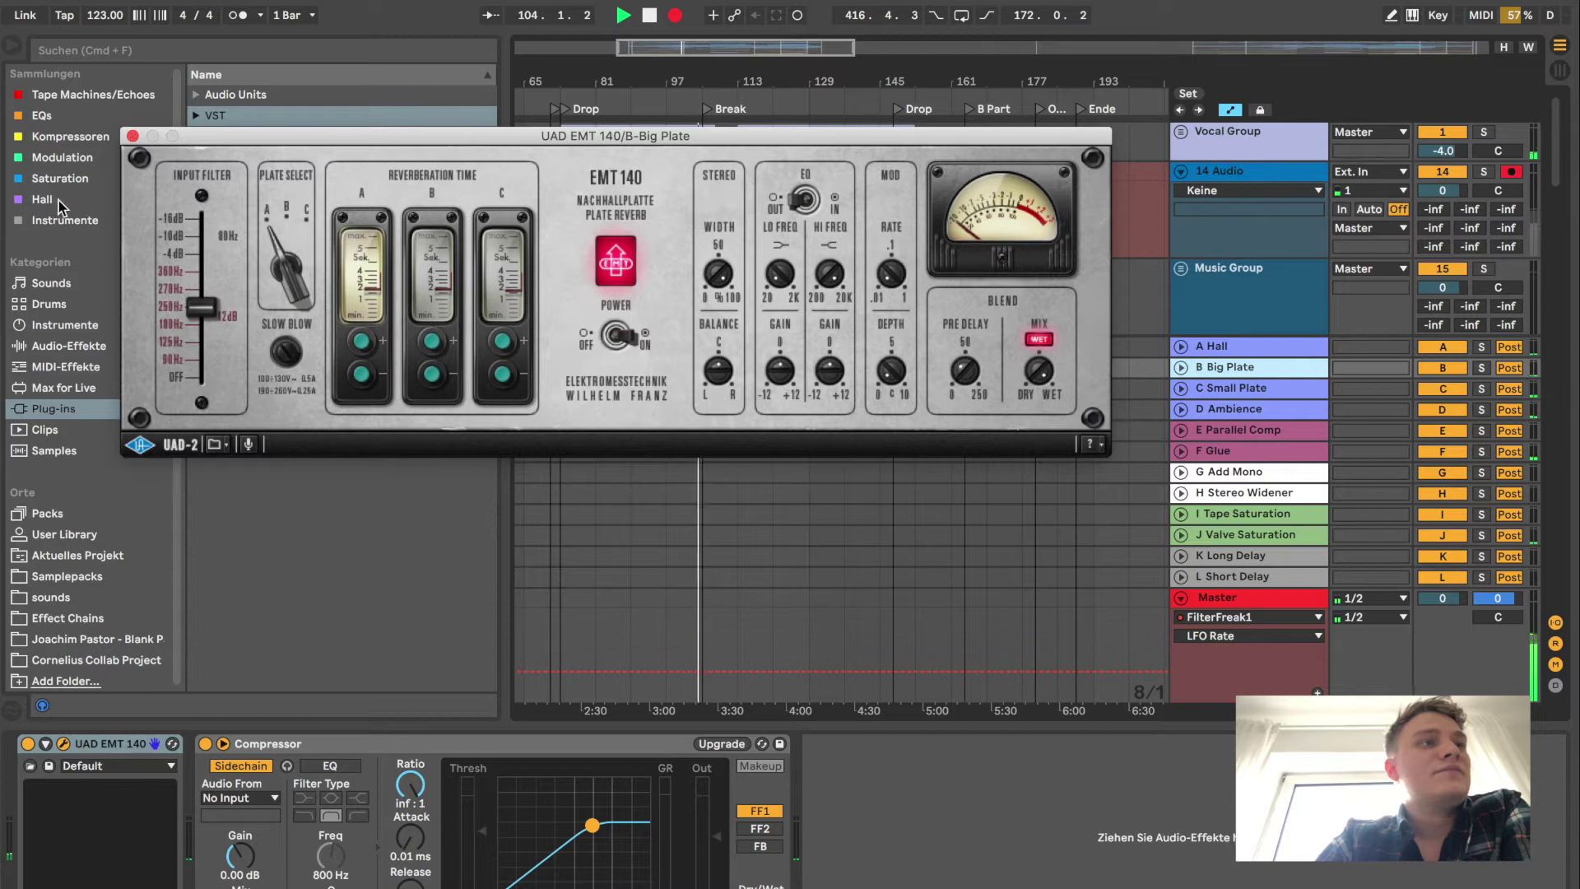
pyautogui.click(50, 200)
pyautogui.moveTo(235, 136); pyautogui.dragTo(177, 226)
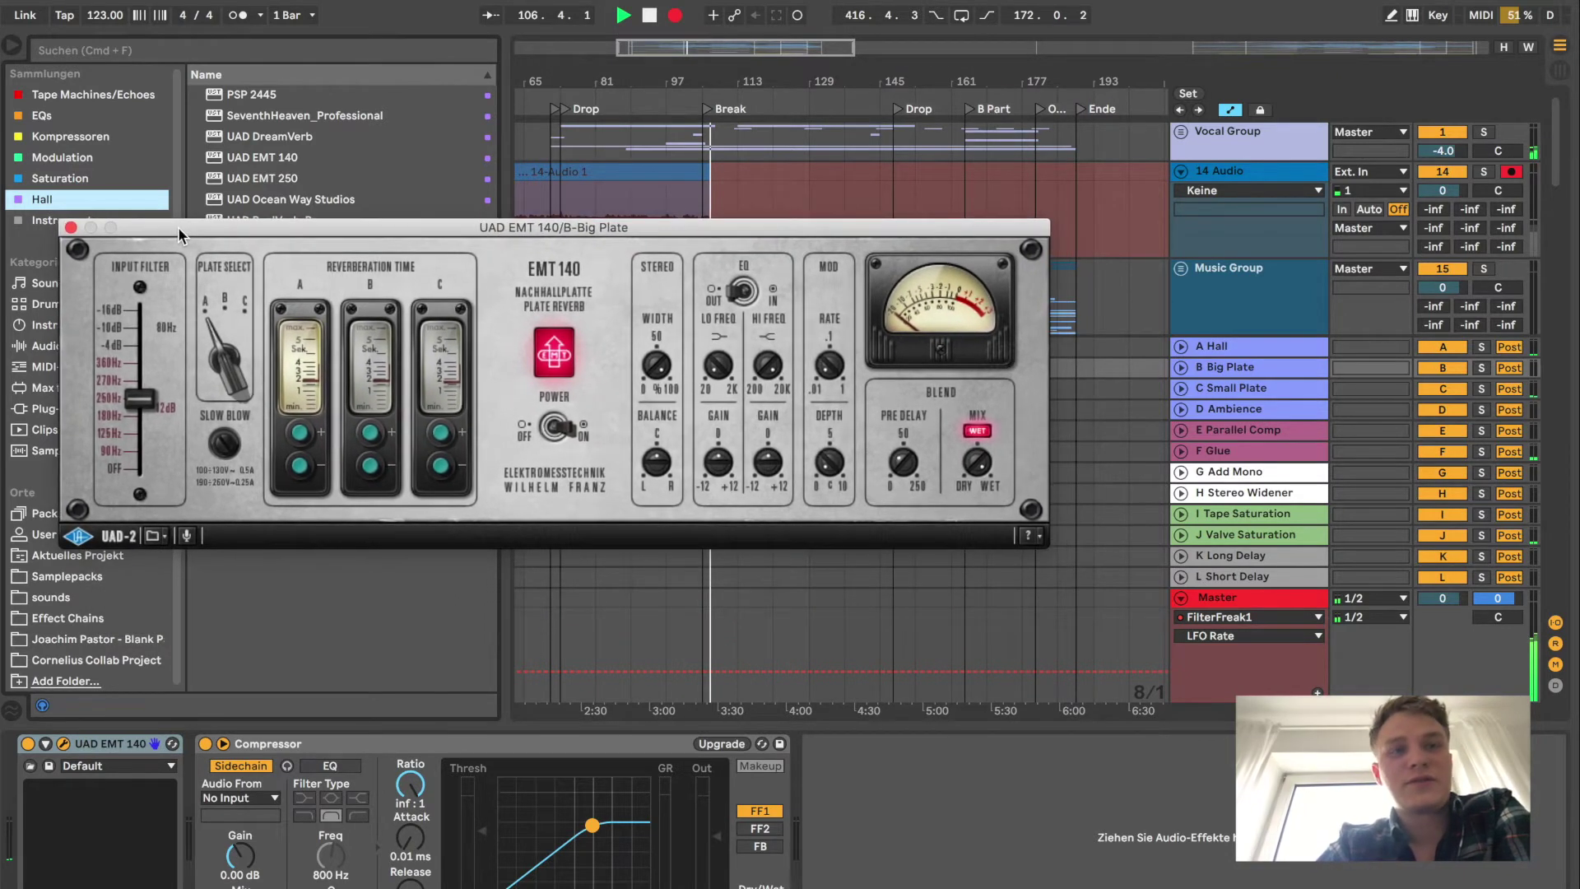
# Open the UAD EMT 250 on the C Small Plate return to examine its settings, and hide the plug-in window.
pyautogui.click(1259, 388)
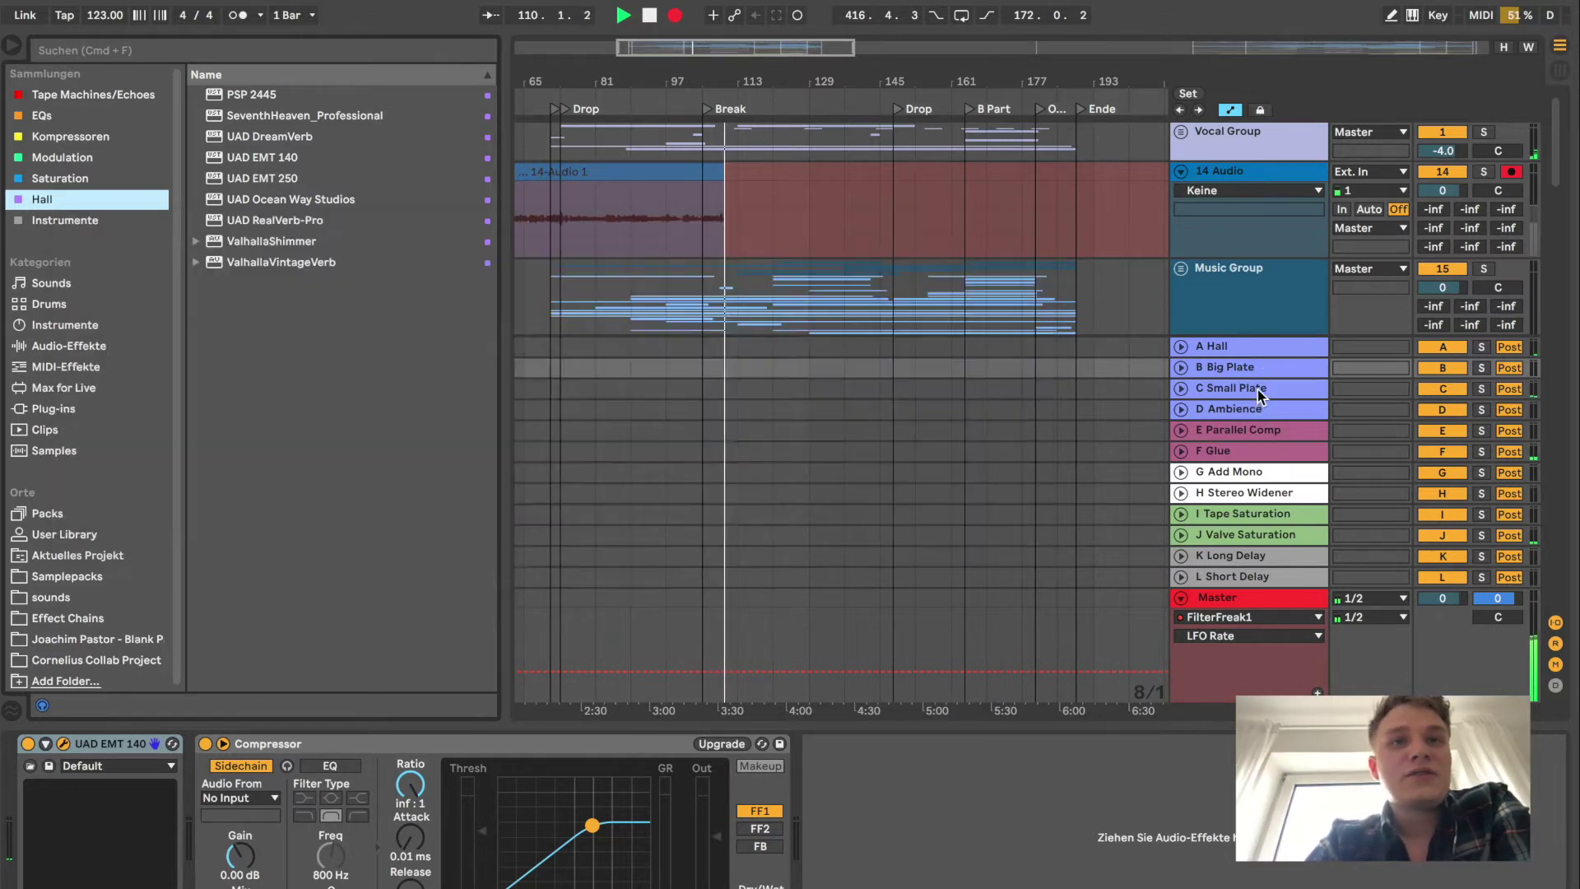
pyautogui.click(63, 744)
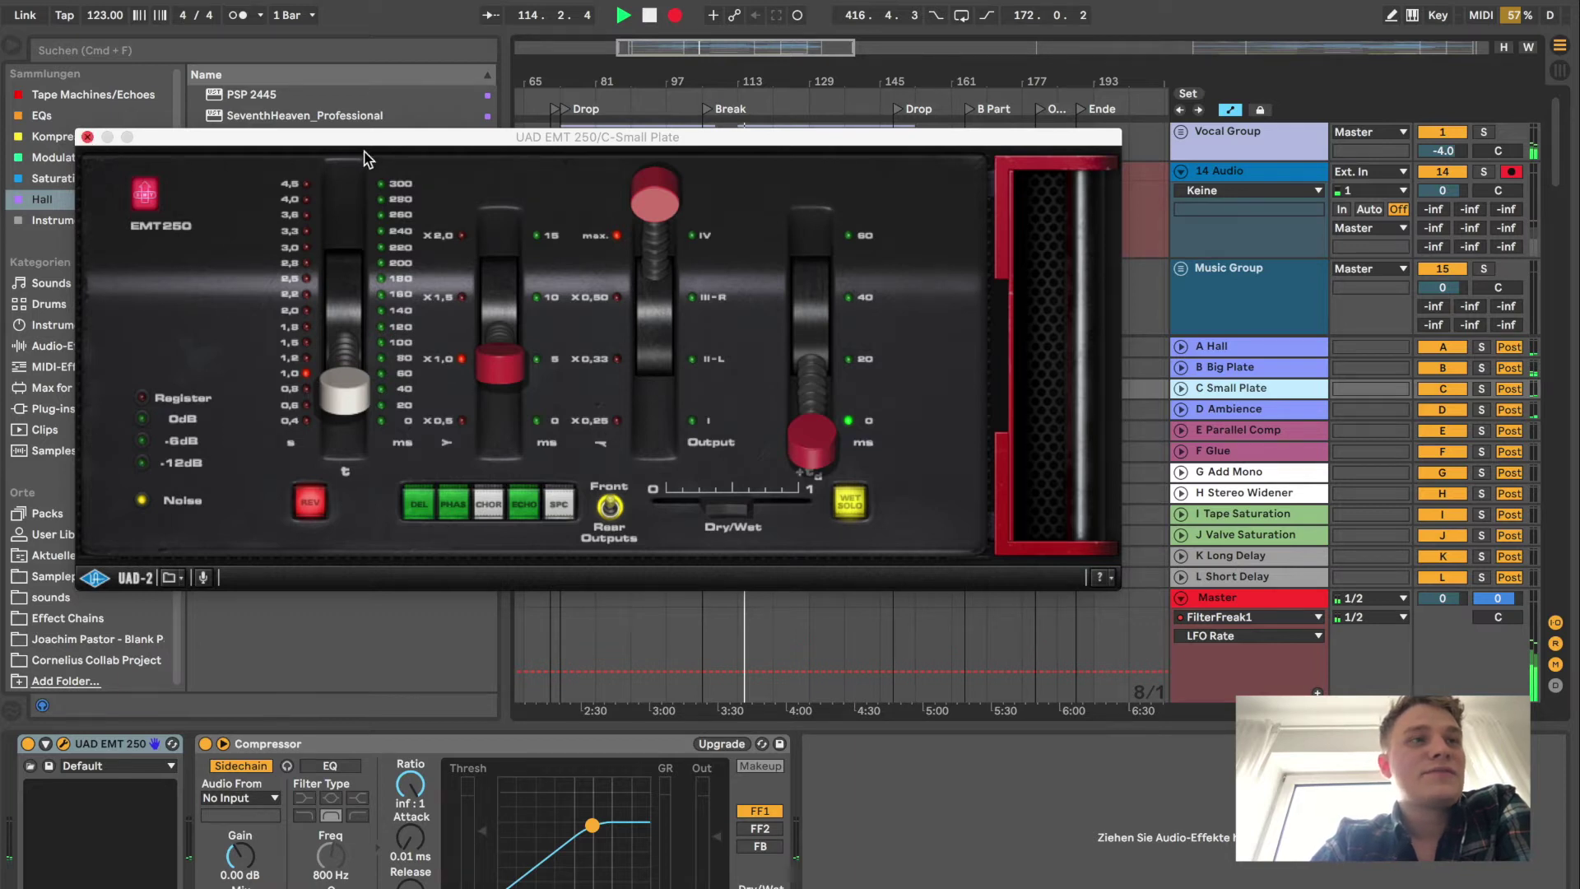
pyautogui.press('super+alt+p')
# Open SeventhHeaven Professional on the D Ambience return to examine its room reverb settings, and close the plug-in window.
pyautogui.click(1235, 411)
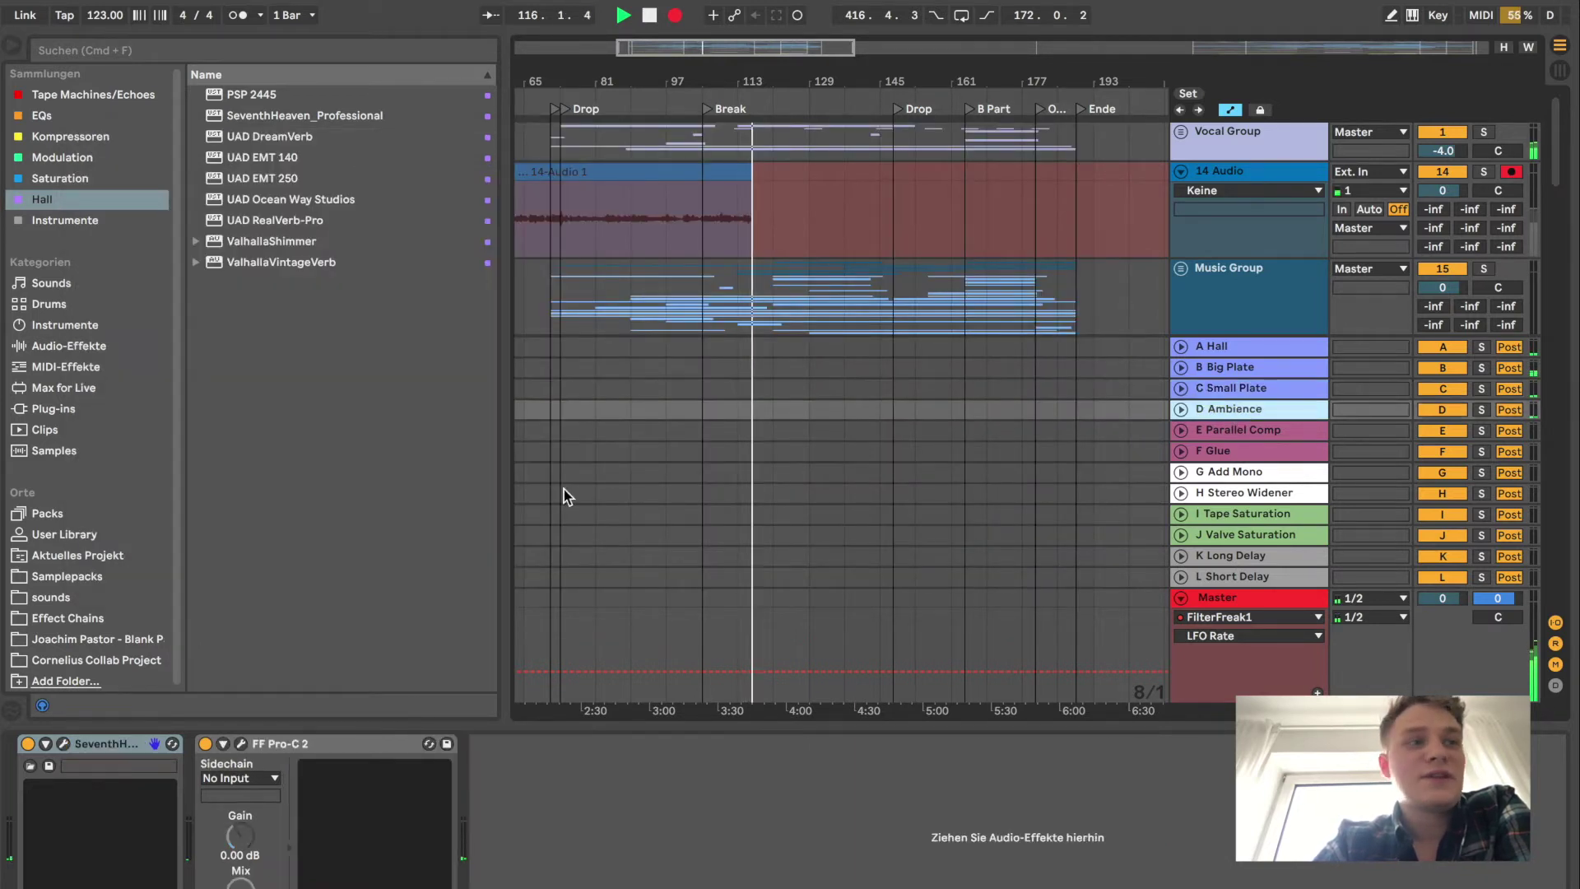
pyautogui.click(63, 743)
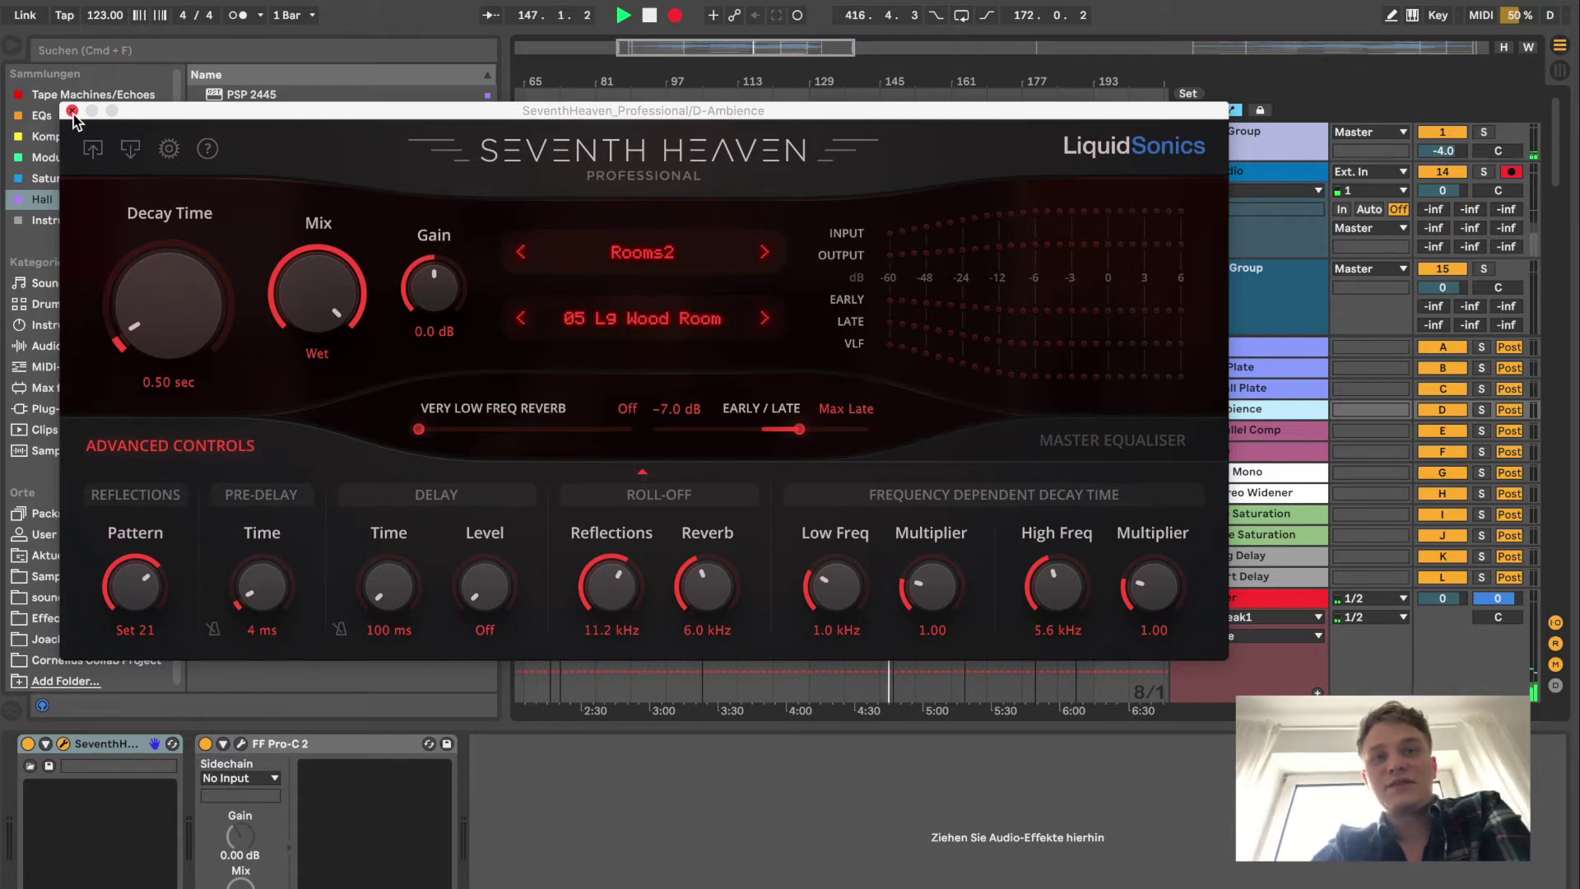
pyautogui.click(84, 111)
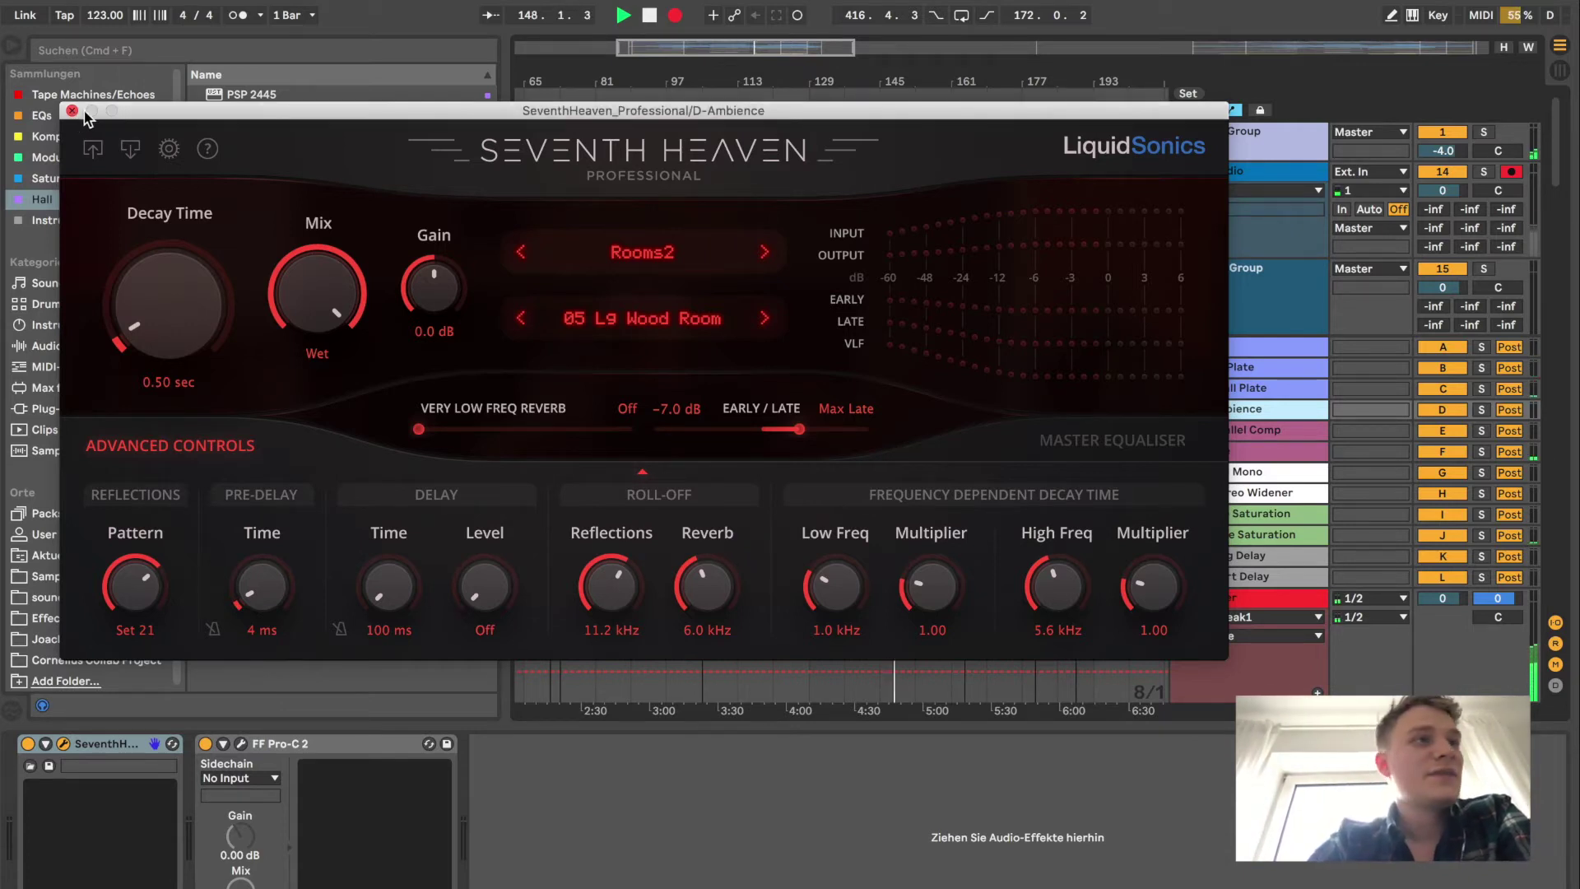
pyautogui.click(72, 111)
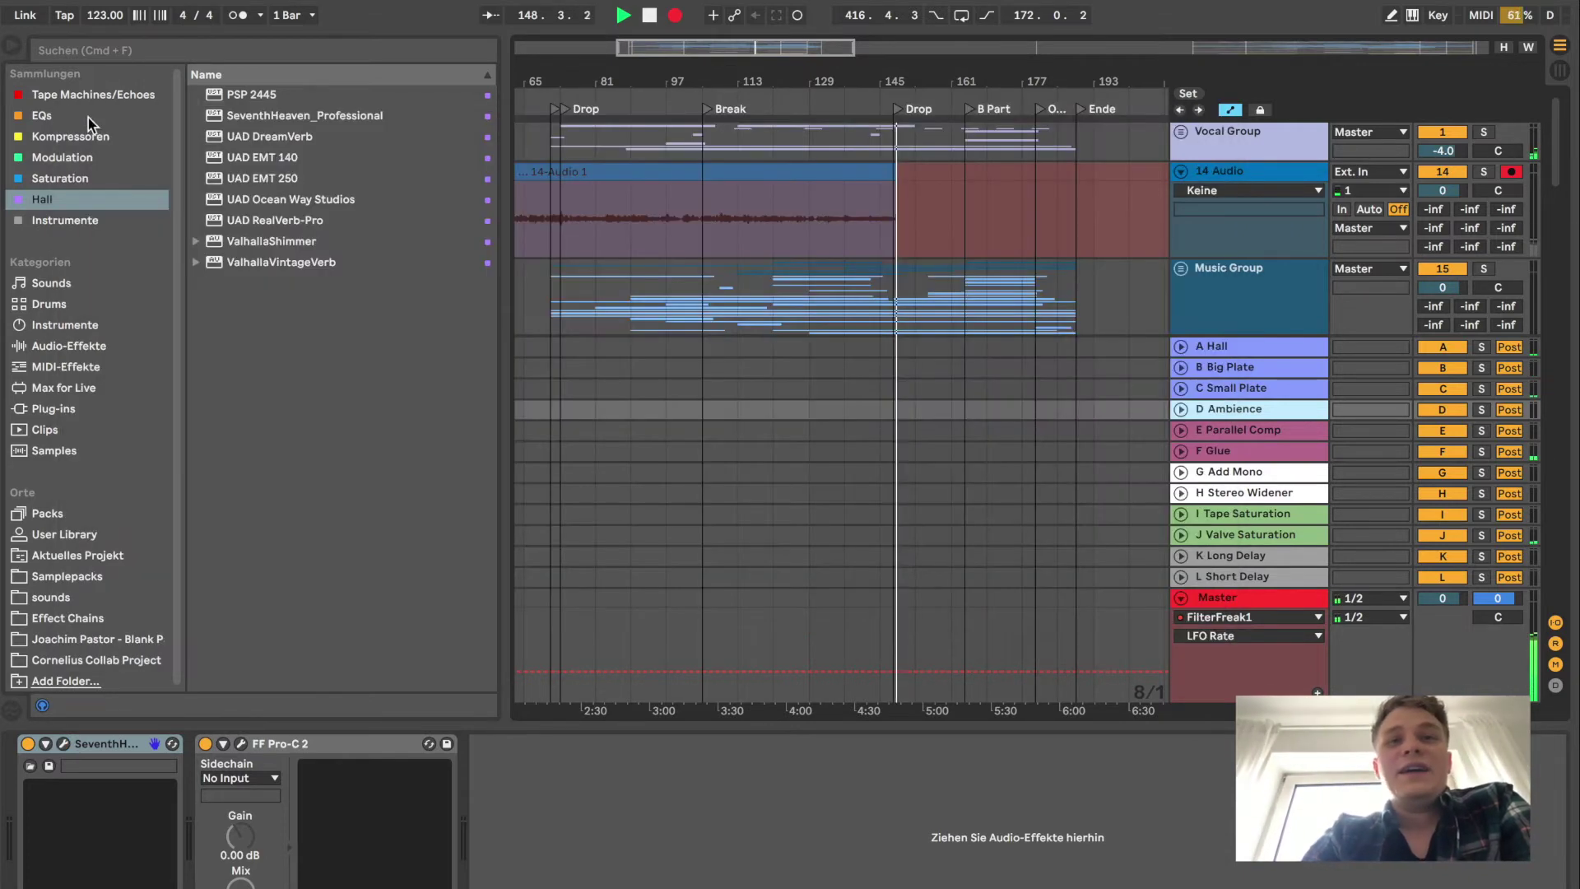
# Examine the UAD Chandler Limited Zener Limiter on the E Parallel Comp return, repositioning its window for viewing, and close it.
pyautogui.click(1225, 427)
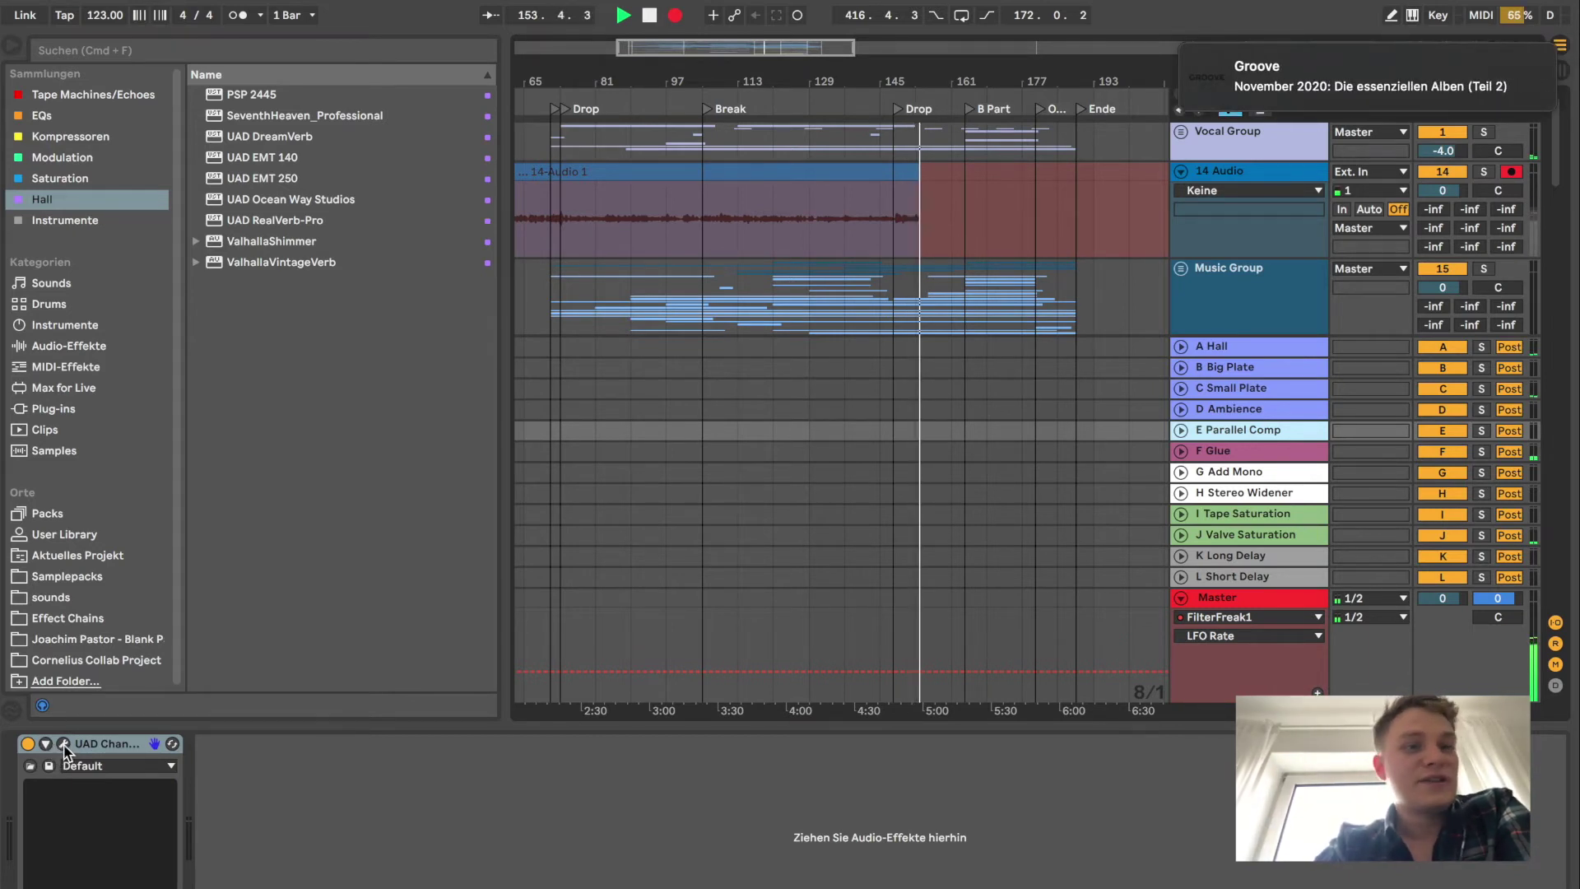
pyautogui.click(64, 745)
pyautogui.moveTo(482, 371); pyautogui.dragTo(454, 146)
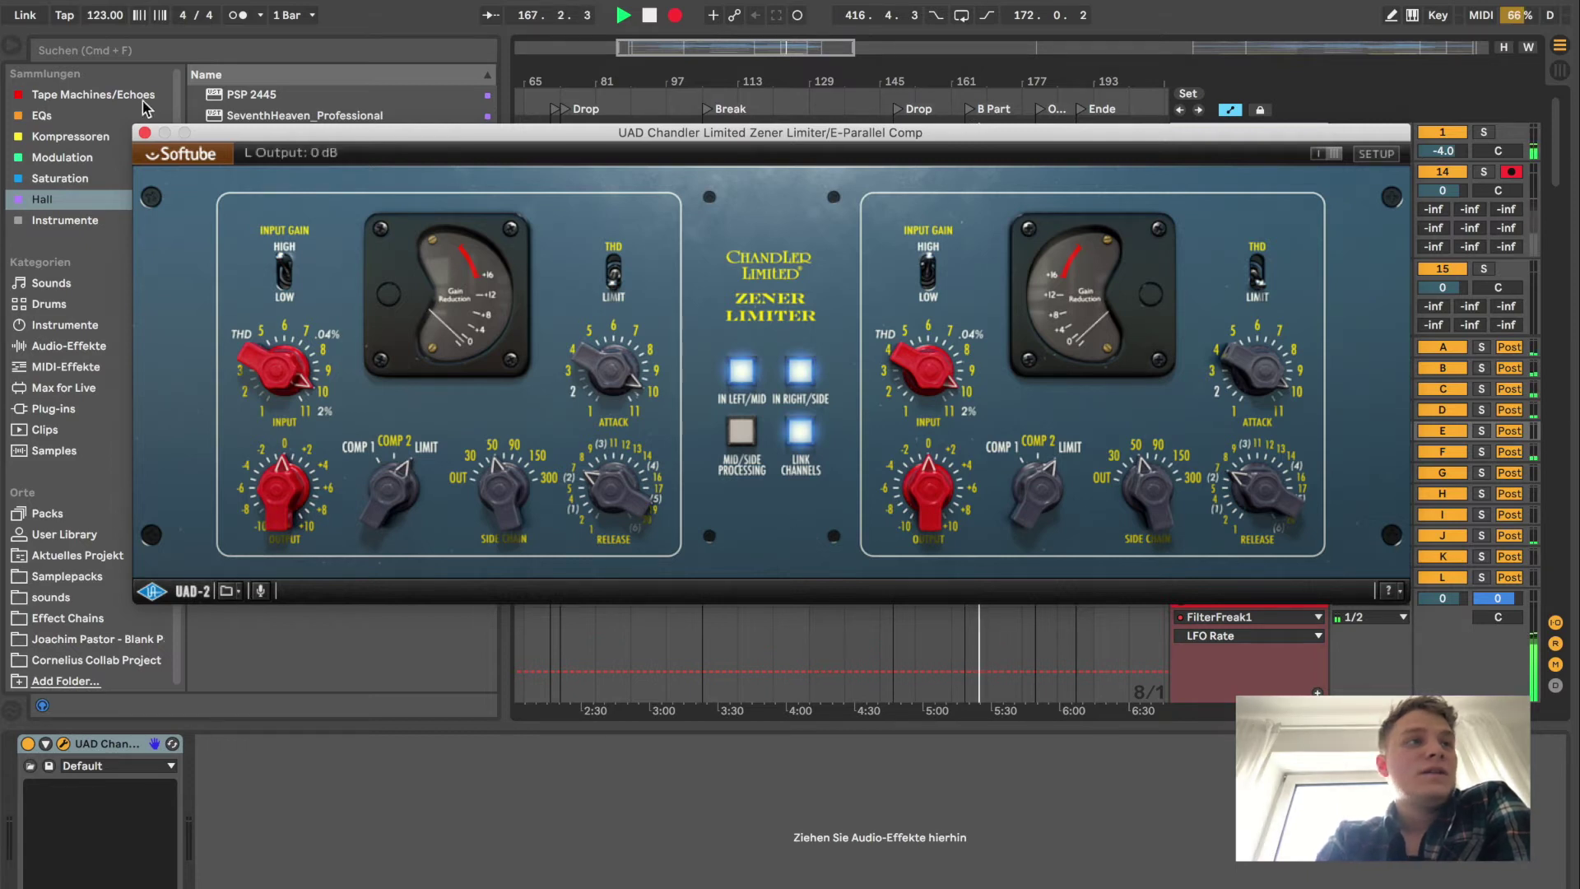
pyautogui.click(144, 134)
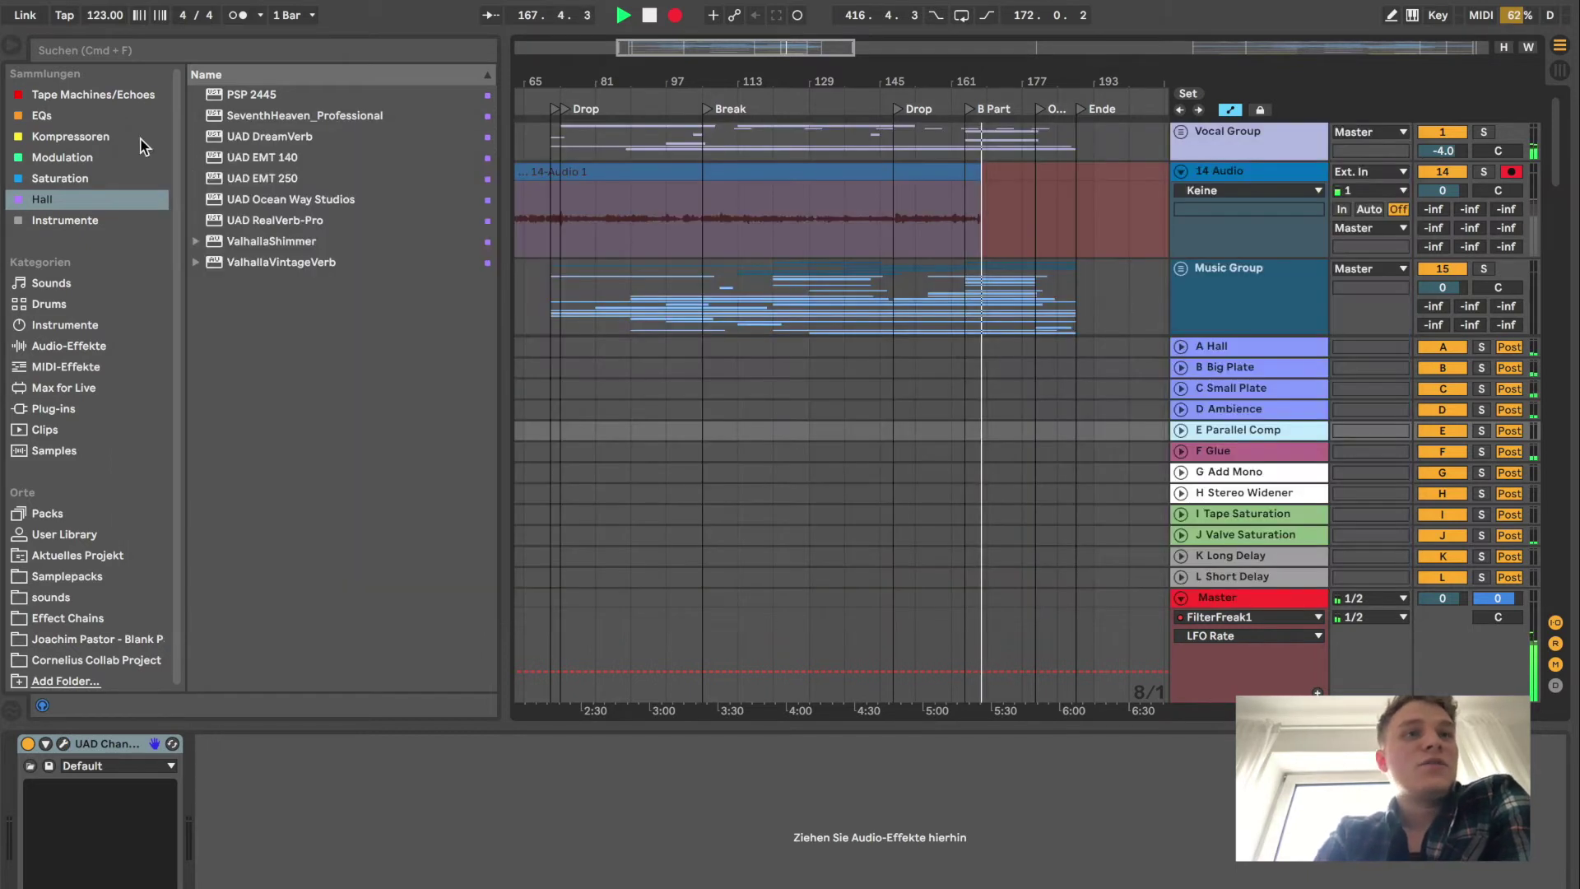
# Open the UAD SSL G Bus Compressor on the F Glue return to examine its settings, and close the plug-in window.
pyautogui.click(1241, 452)
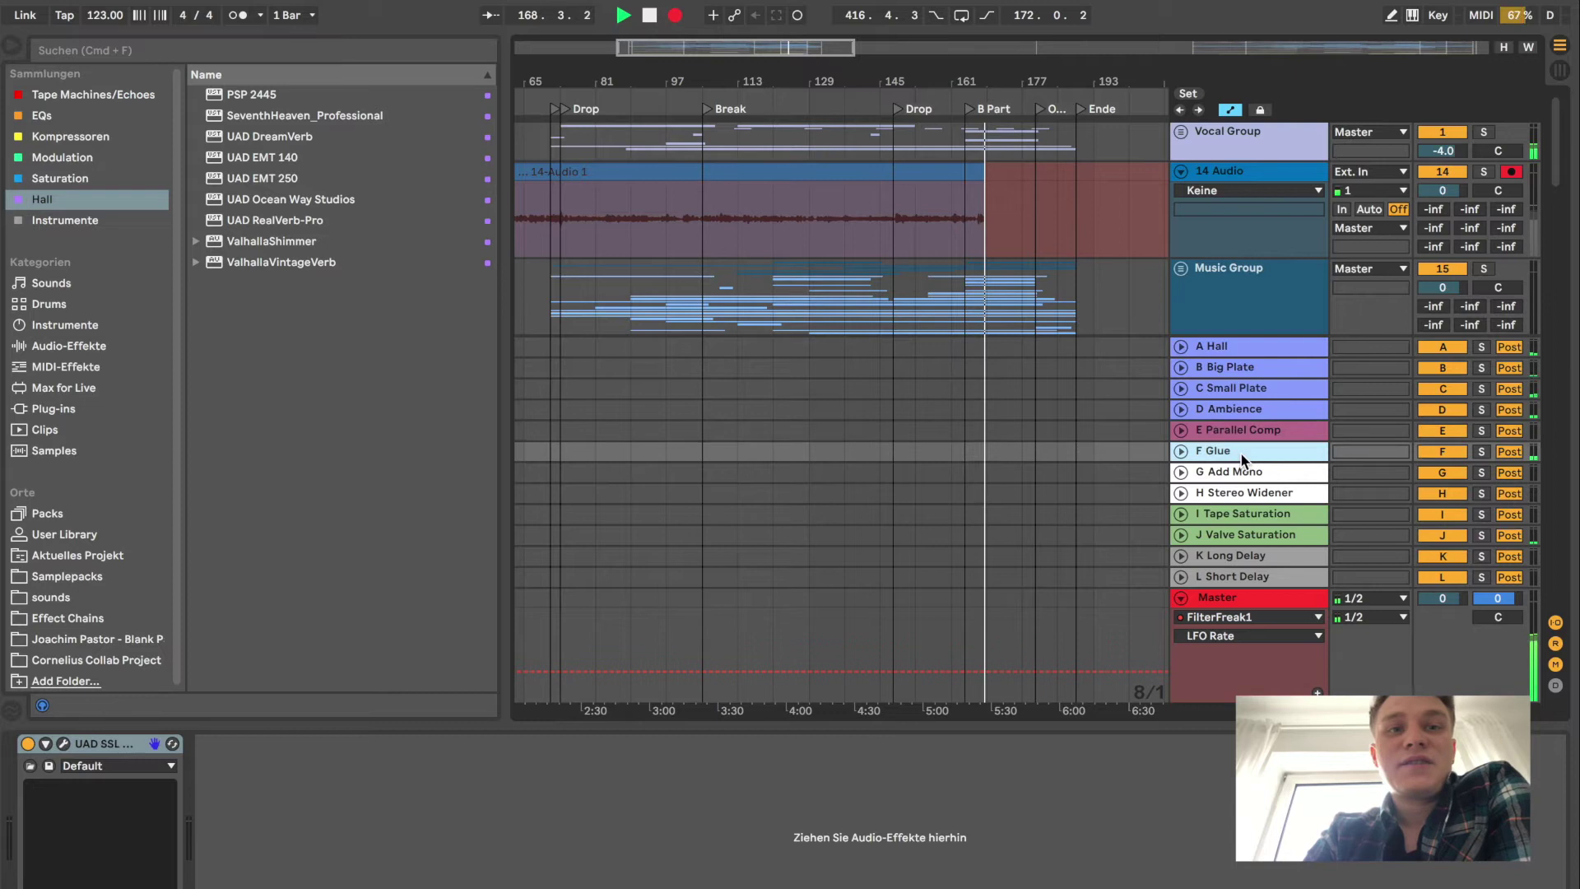
pyautogui.click(63, 744)
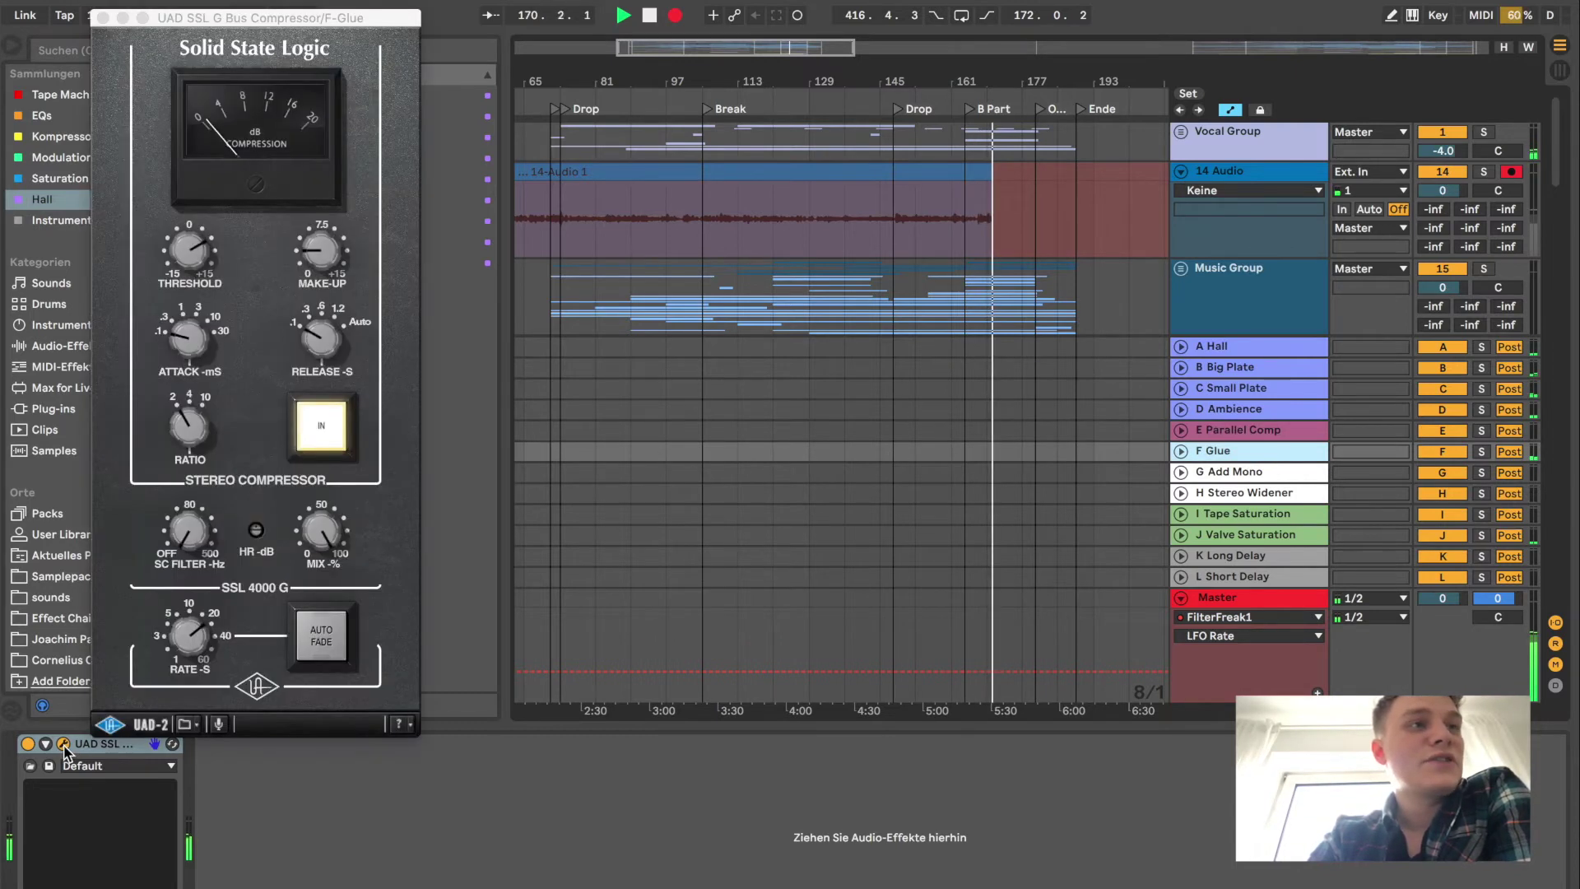
pyautogui.click(140, 189)
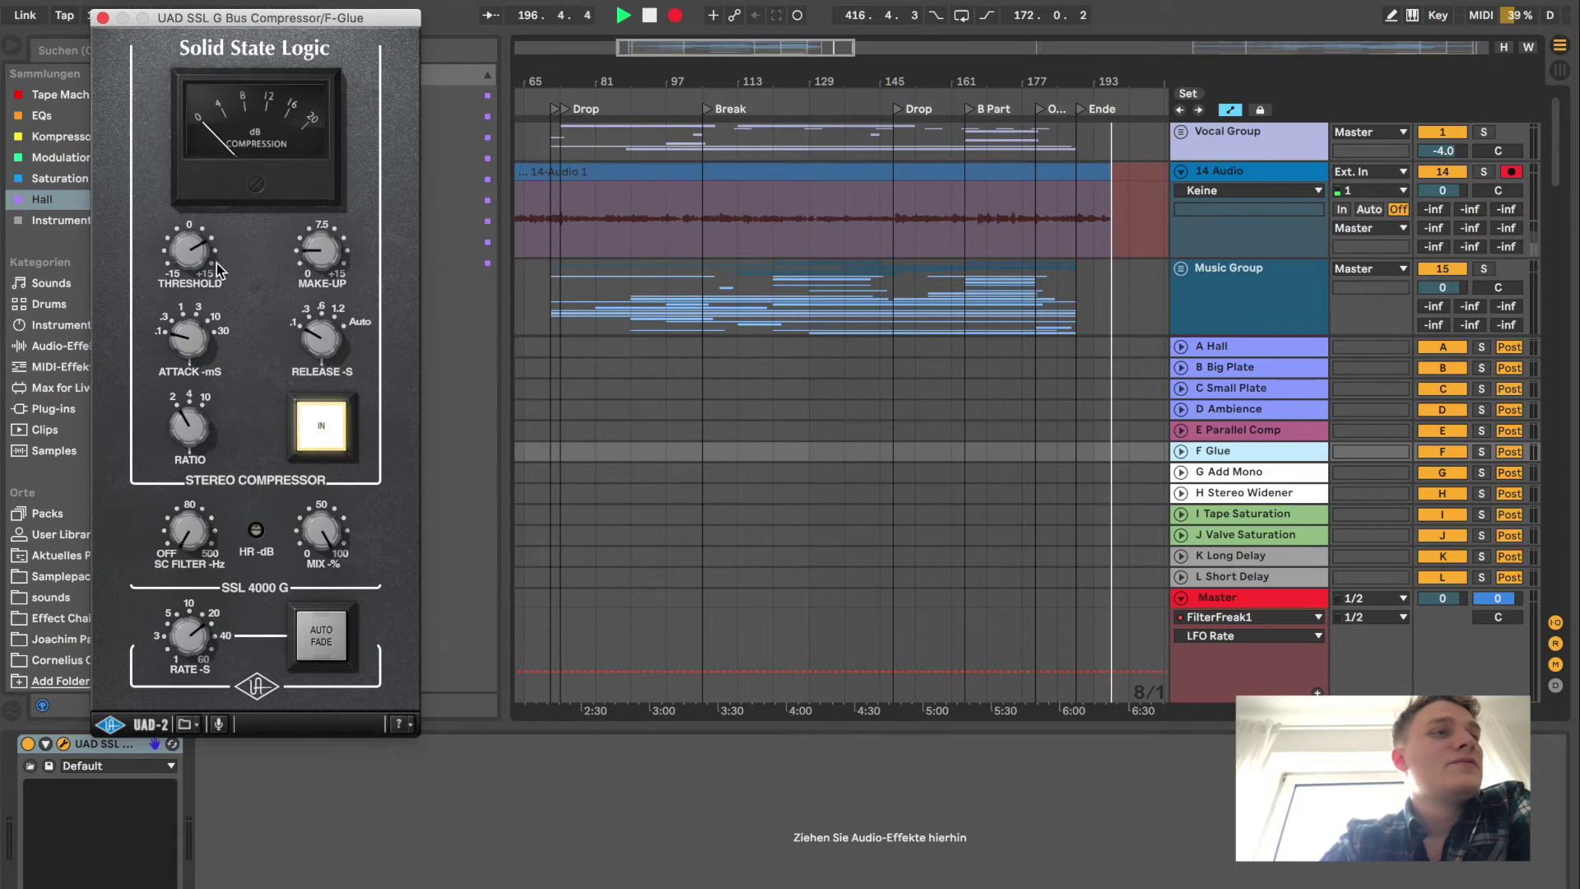
pyautogui.click(102, 18)
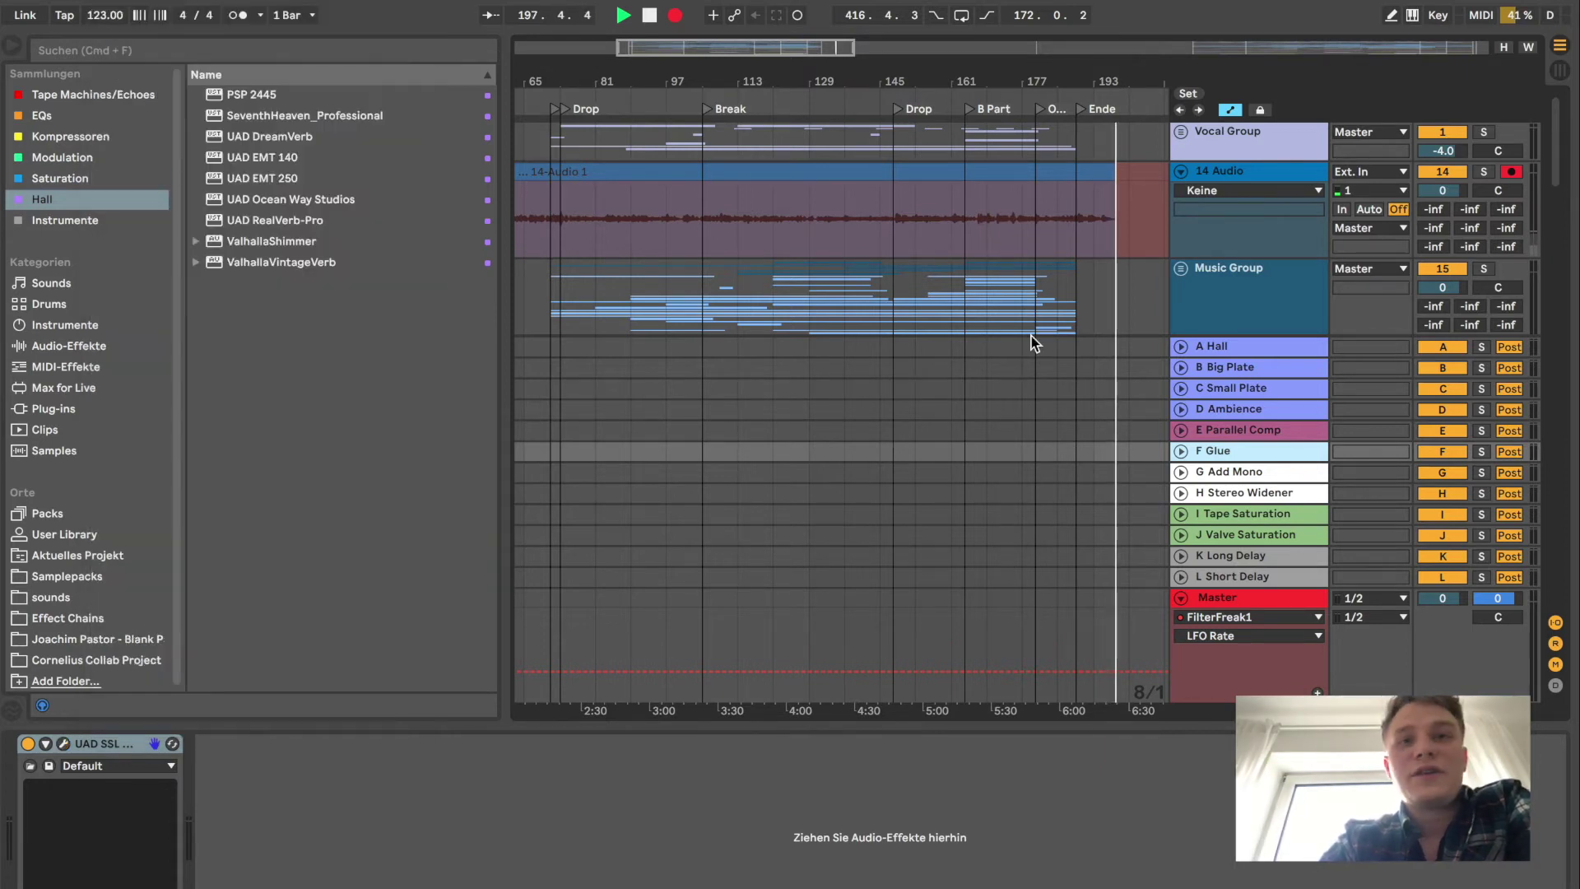
# Show the device chain of the G Add Mono return and look over the group tracks in the arrangement.
pyautogui.click(1235, 474)
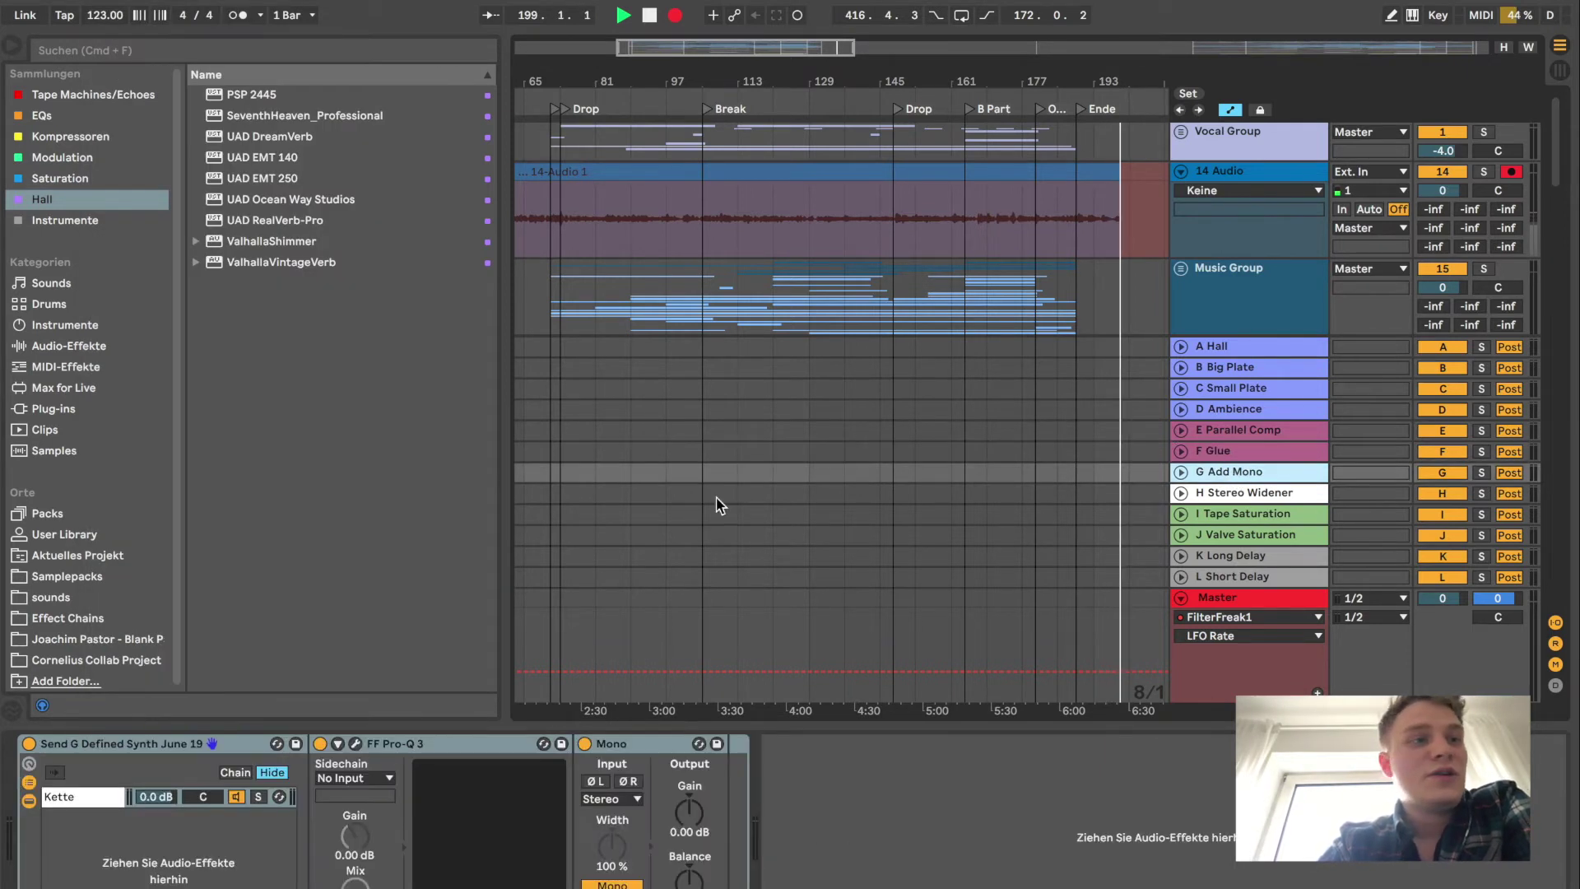
pyautogui.scroll(-5, 607, 619)
pyautogui.scroll(1, 608, 619)
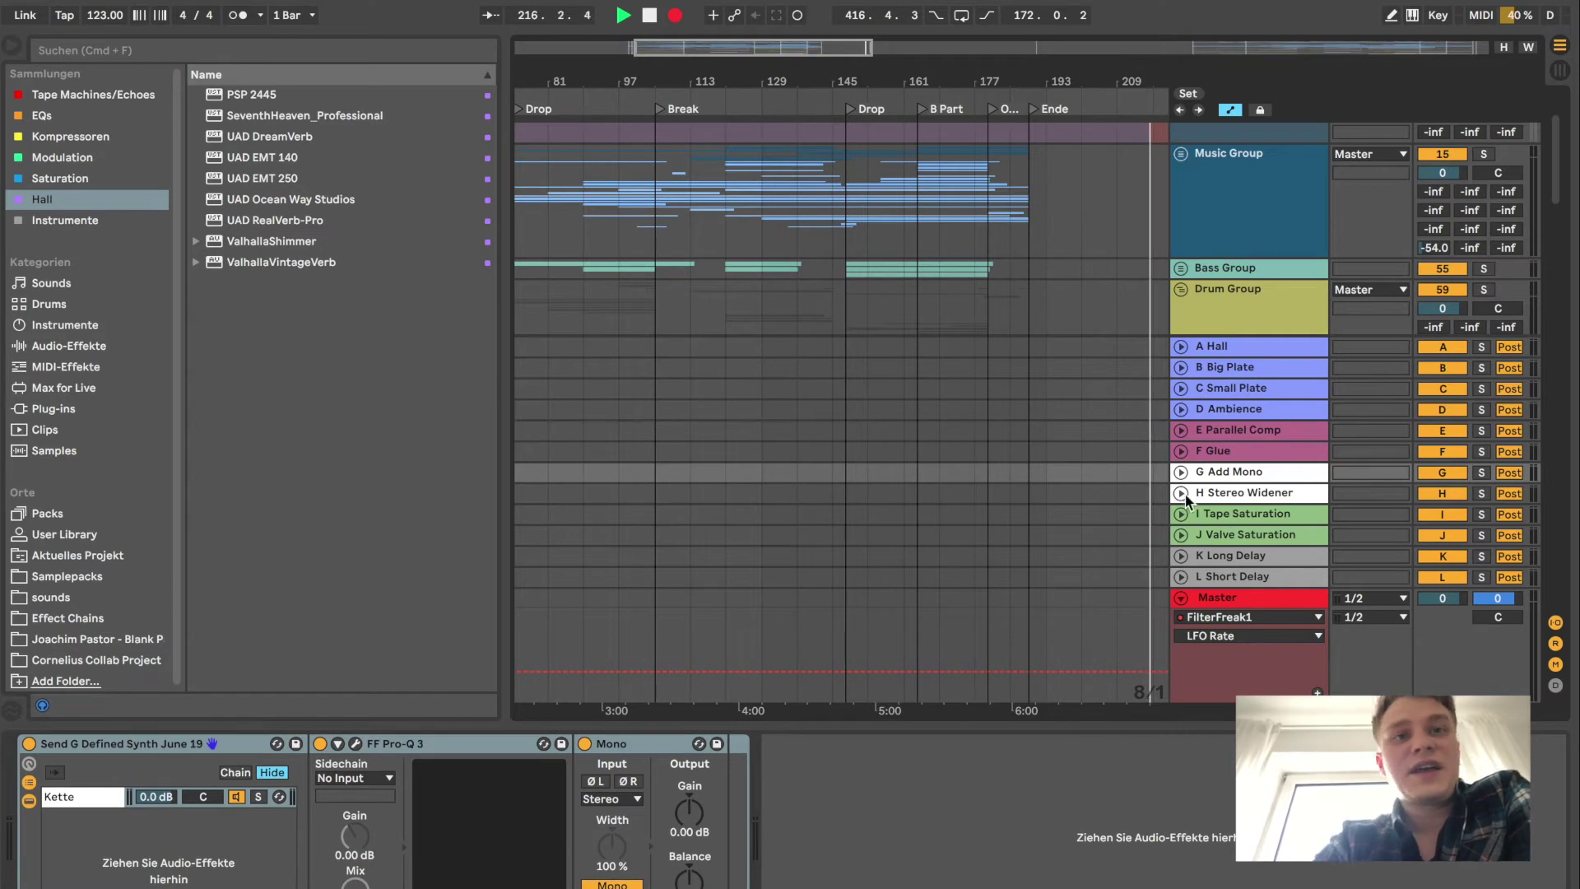
# Show the device chain of the H Stereo Widener return and look over the Drum Group's tracks and sends.
pyautogui.click(1233, 493)
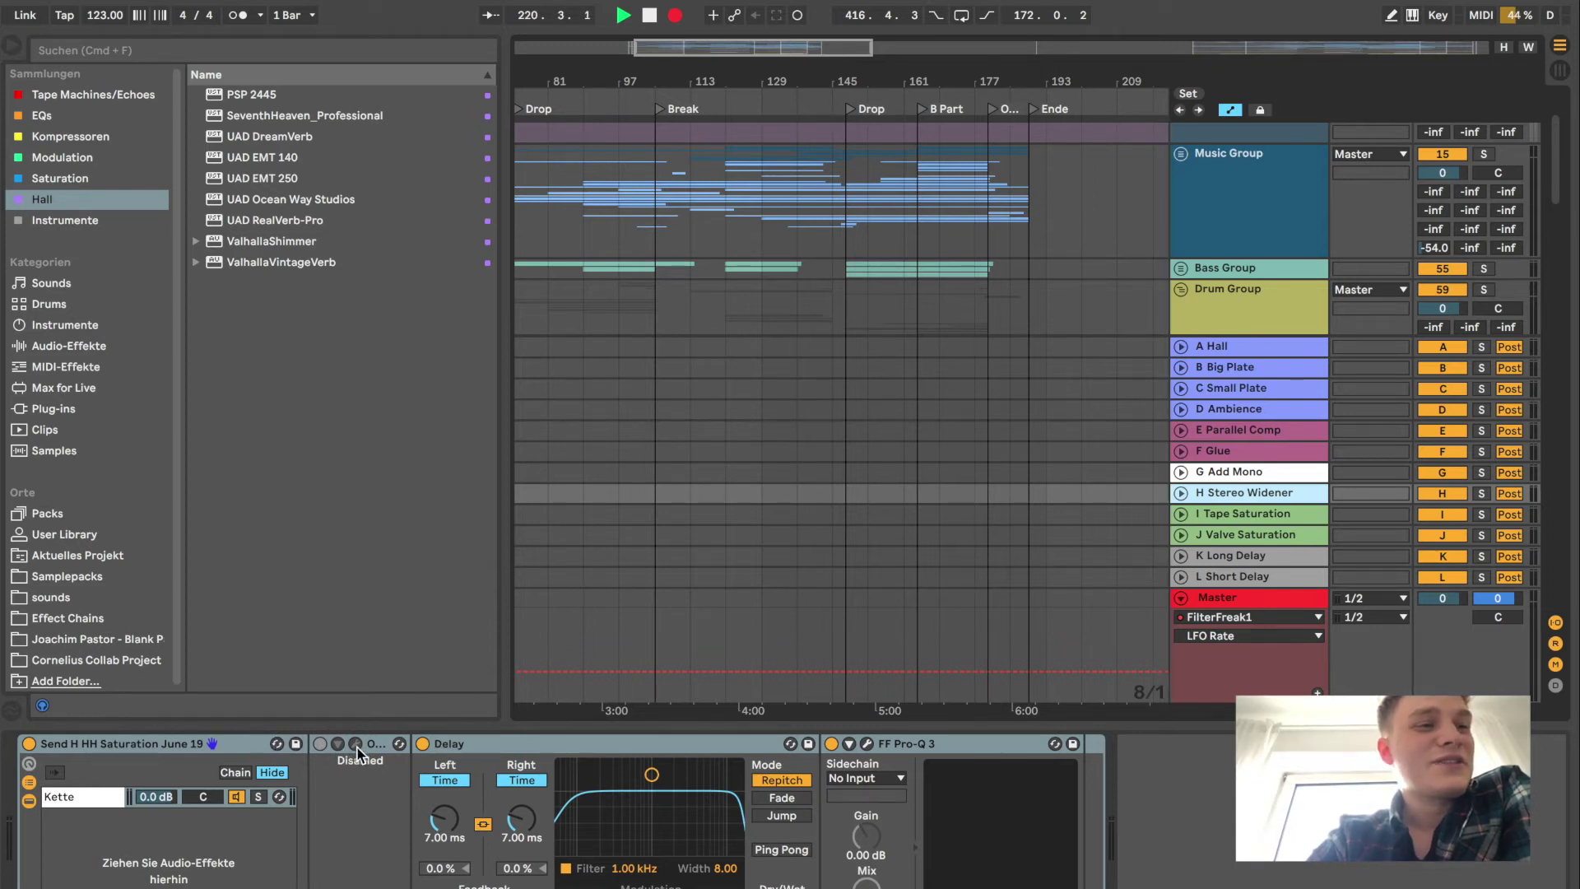
pyautogui.scroll(-5, 604, 571)
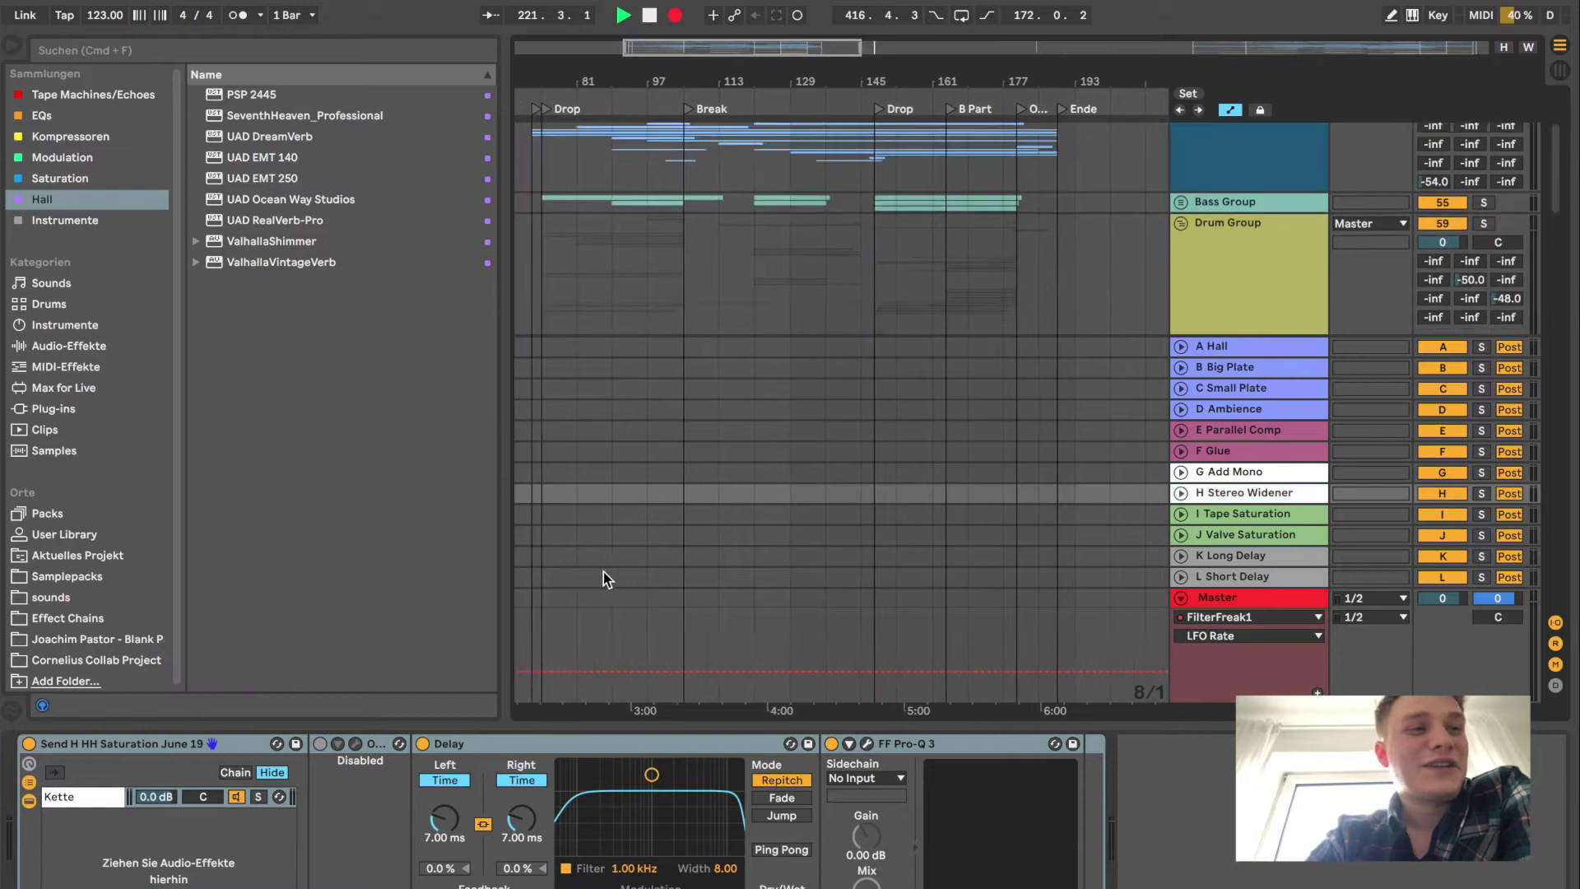
pyautogui.scroll(5, 604, 571)
pyautogui.scroll(-2, 604, 571)
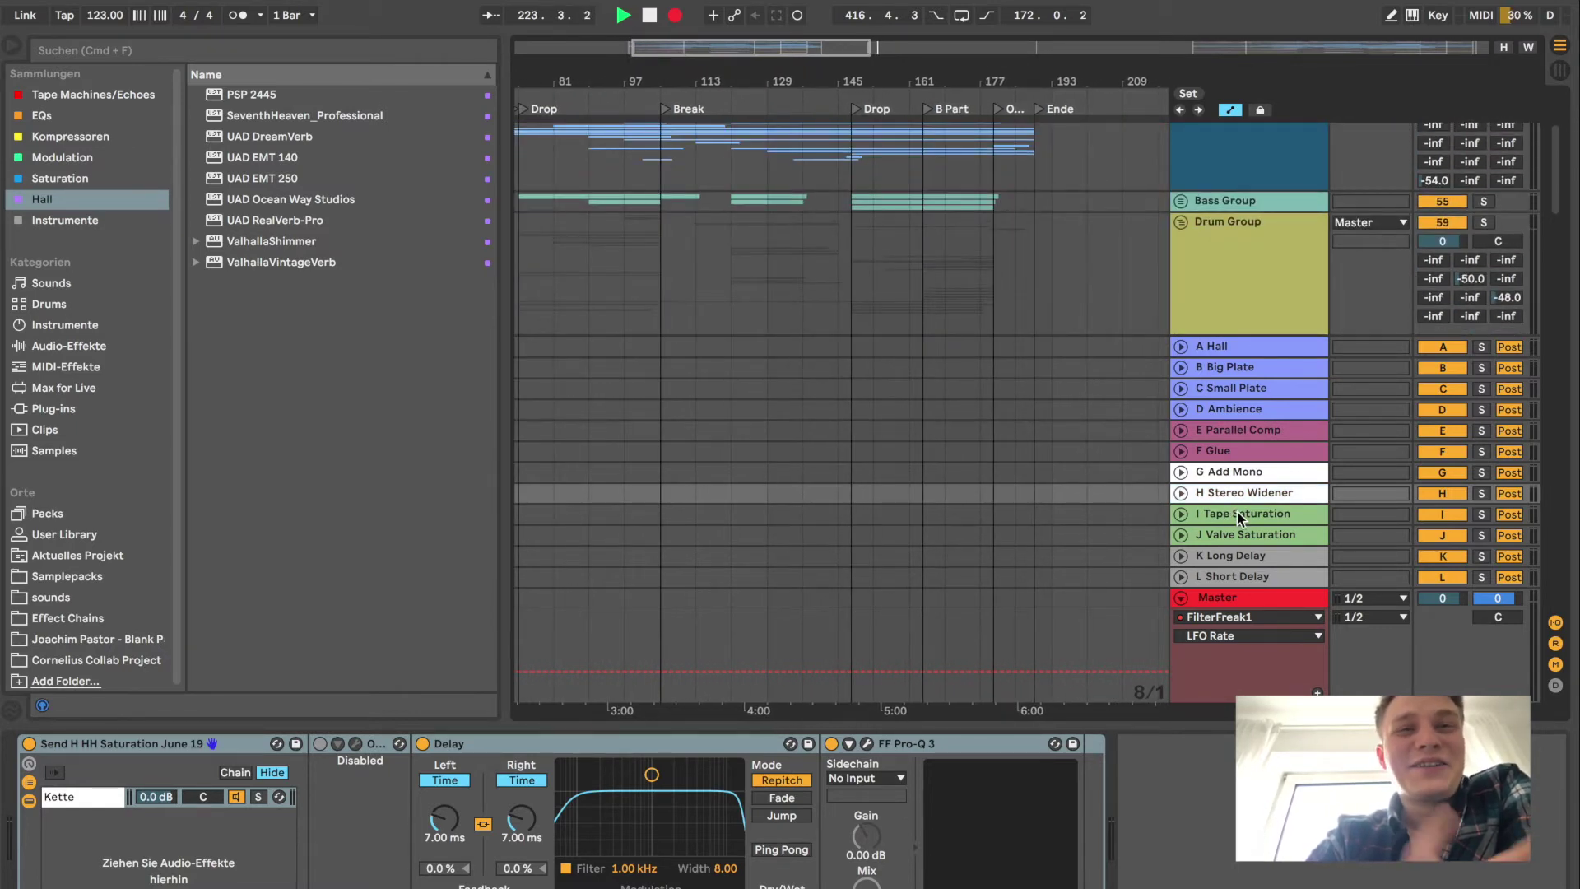
pyautogui.scroll(-5, 911, 517)
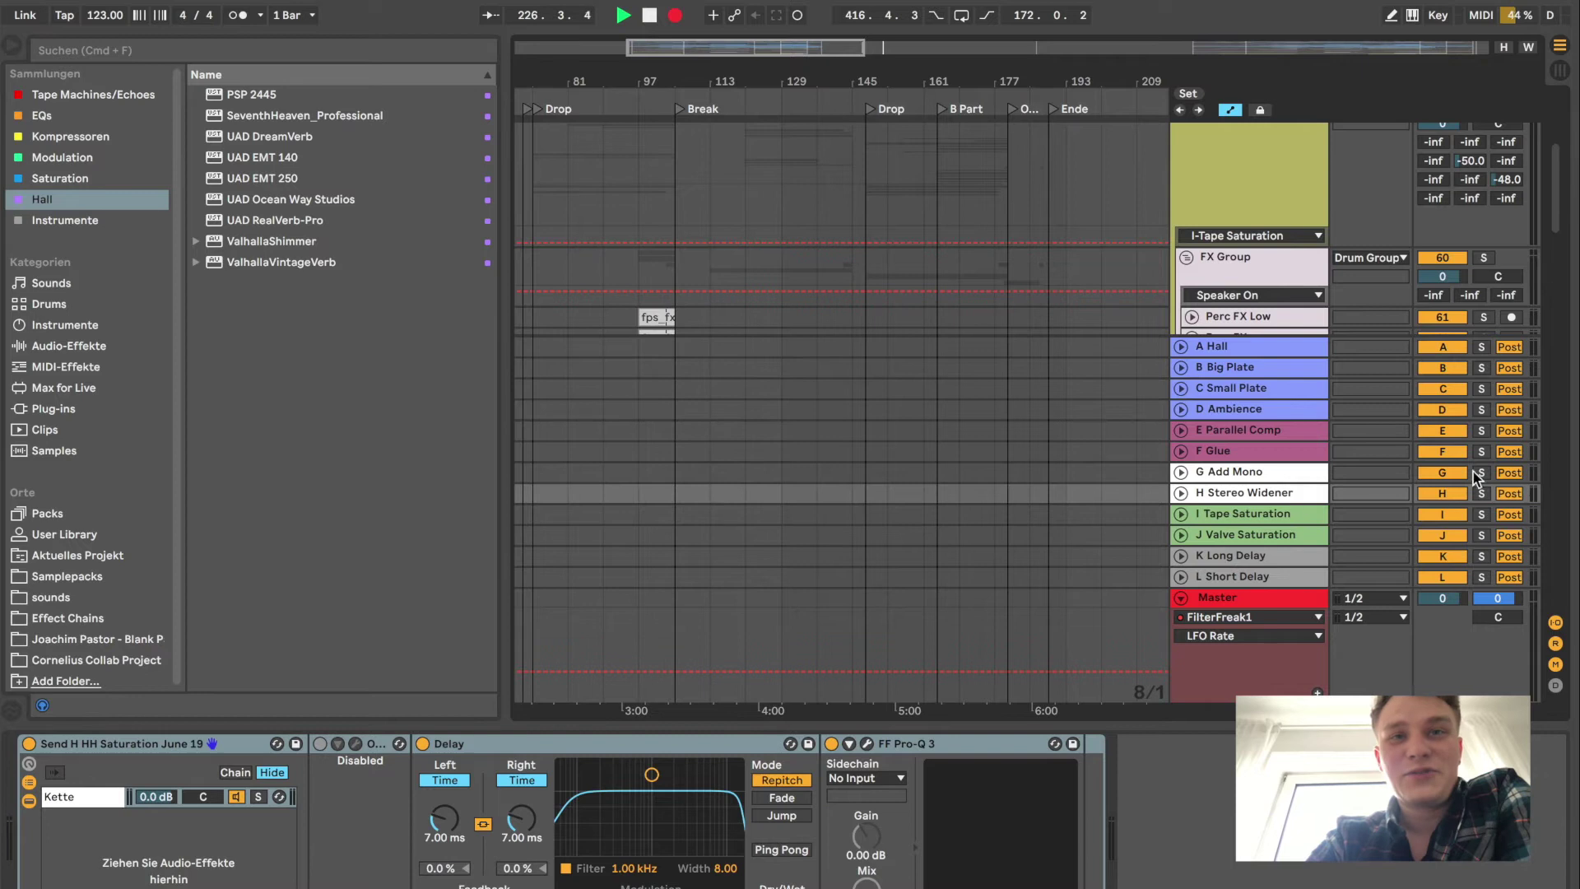
# Open the UAD Studer A800 on the I Tape Saturation return and list the Tape Machines/Echoes plug-in collection.
pyautogui.click(1287, 516)
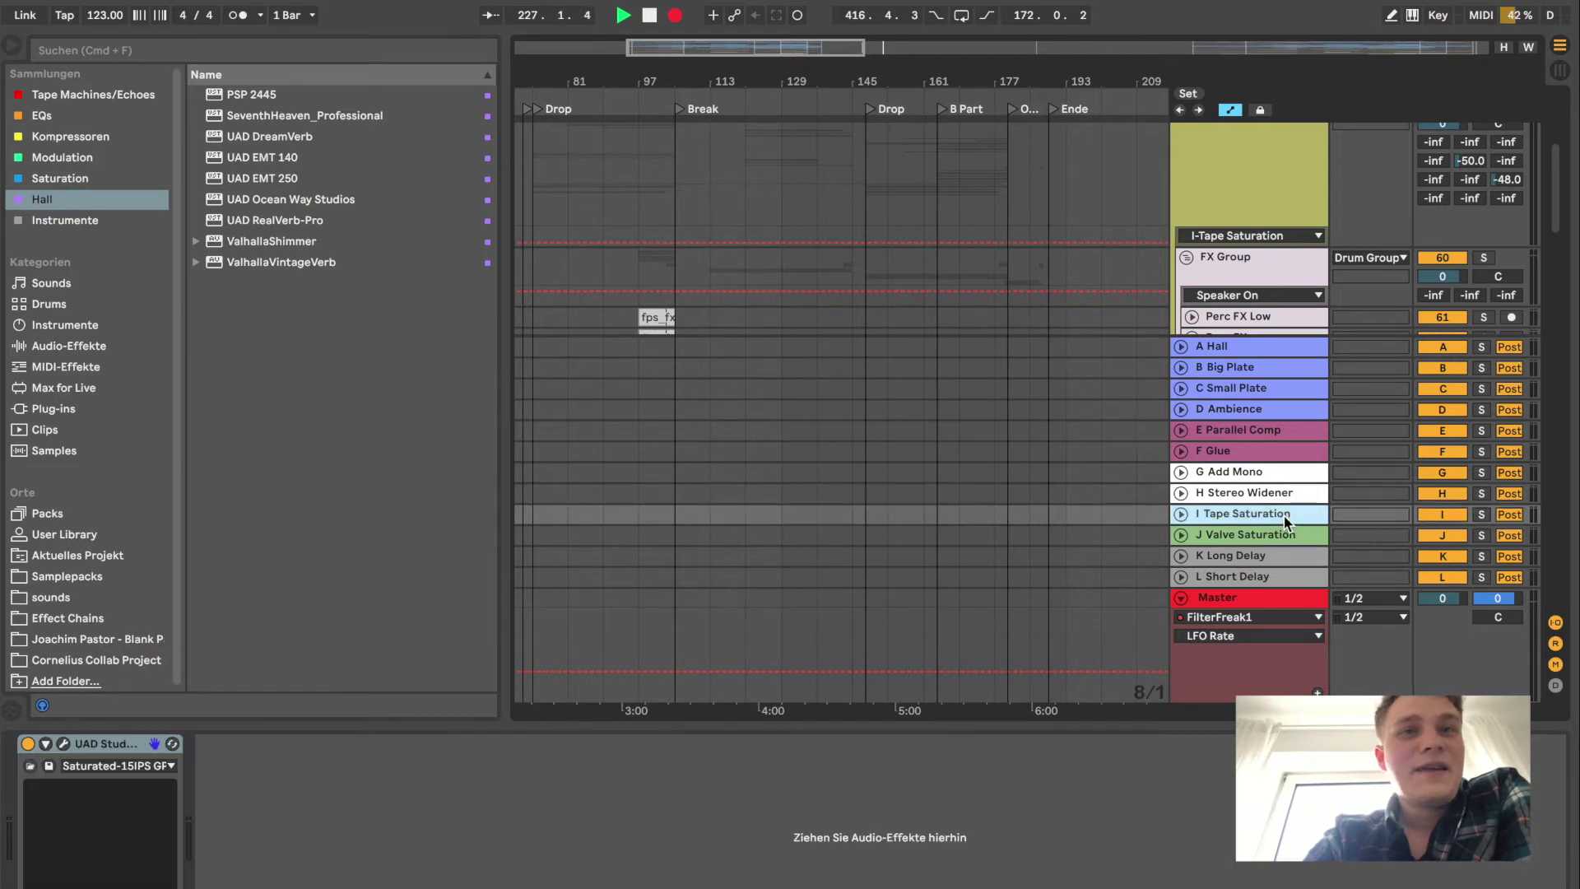
pyautogui.click(62, 744)
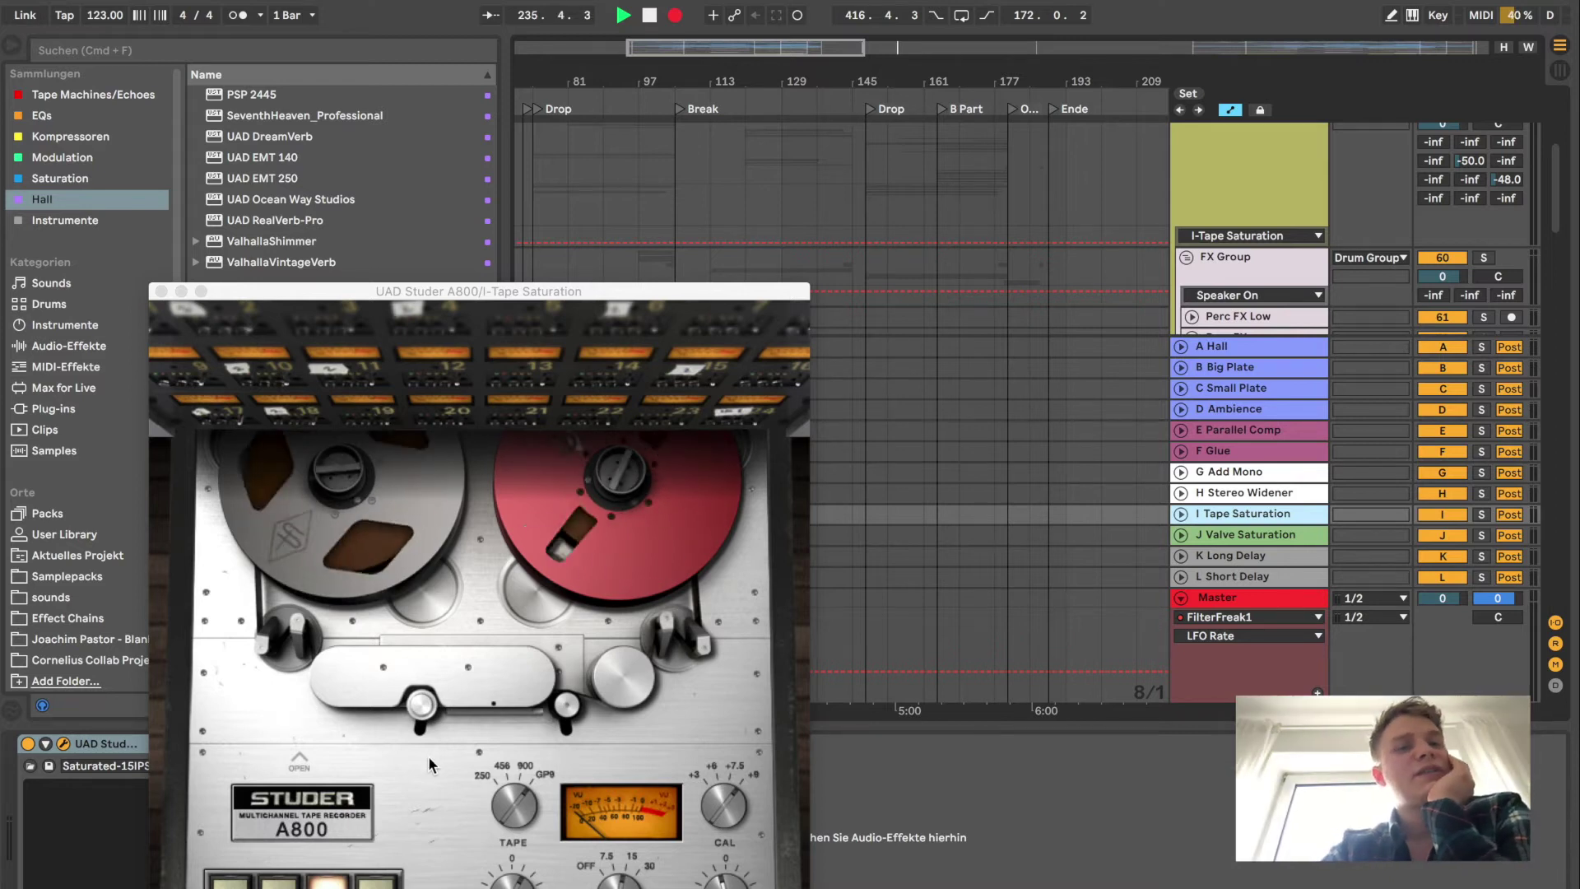
pyautogui.moveTo(97, 7)
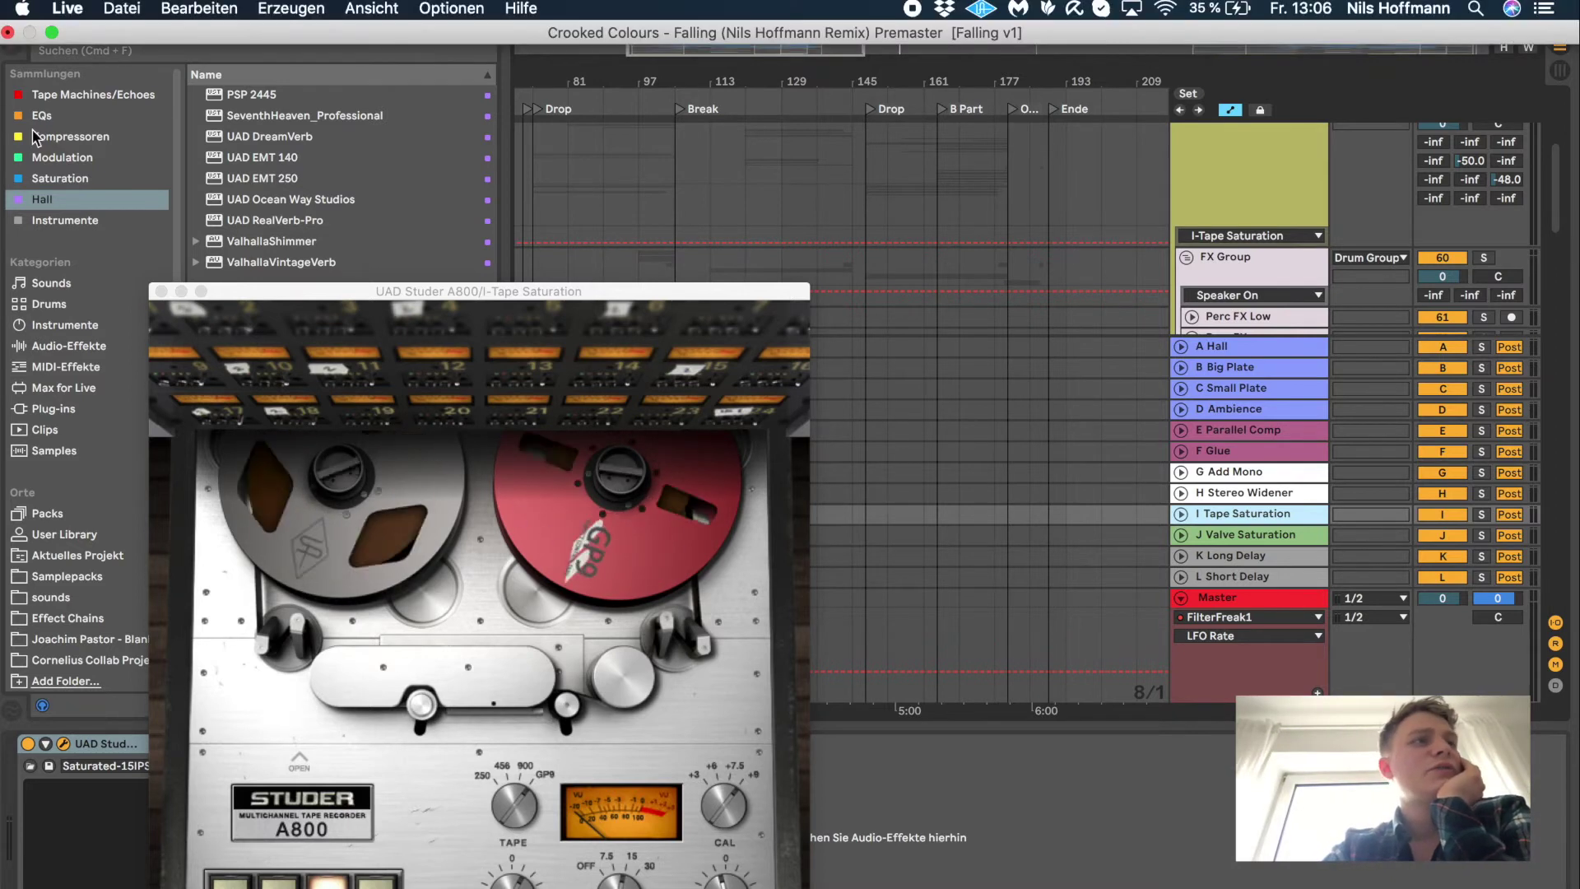
pyautogui.click(99, 96)
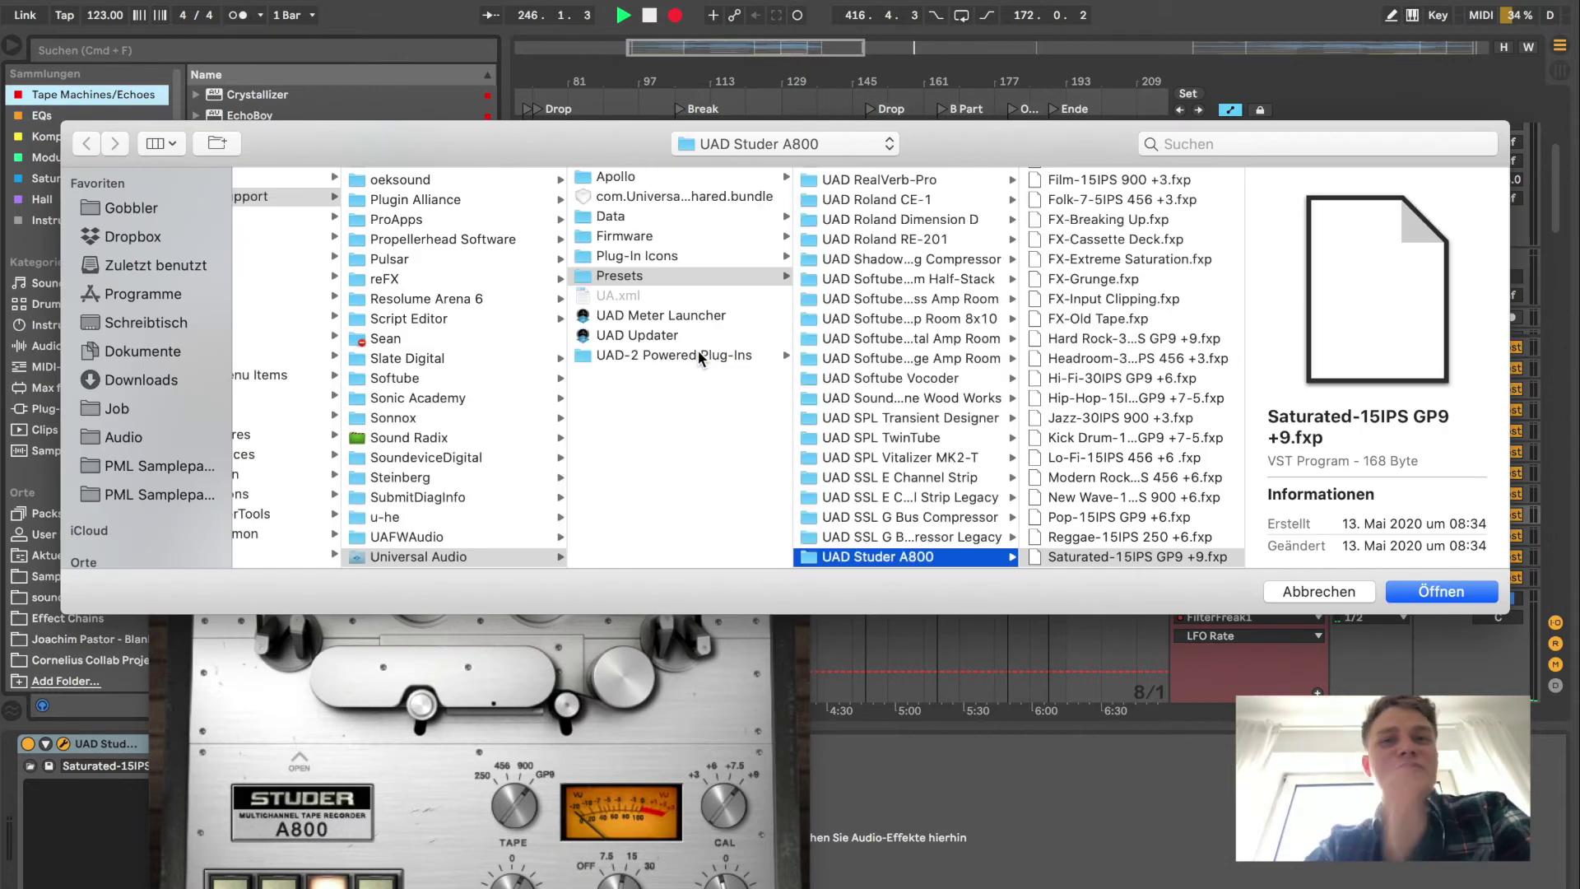
# Find the Saturated-15IPS GP9 +9 preset among the UAD Studer A800 presets, cancel the file dialog, and close the plug-in window.
pyautogui.scroll(-3, 1139, 475)
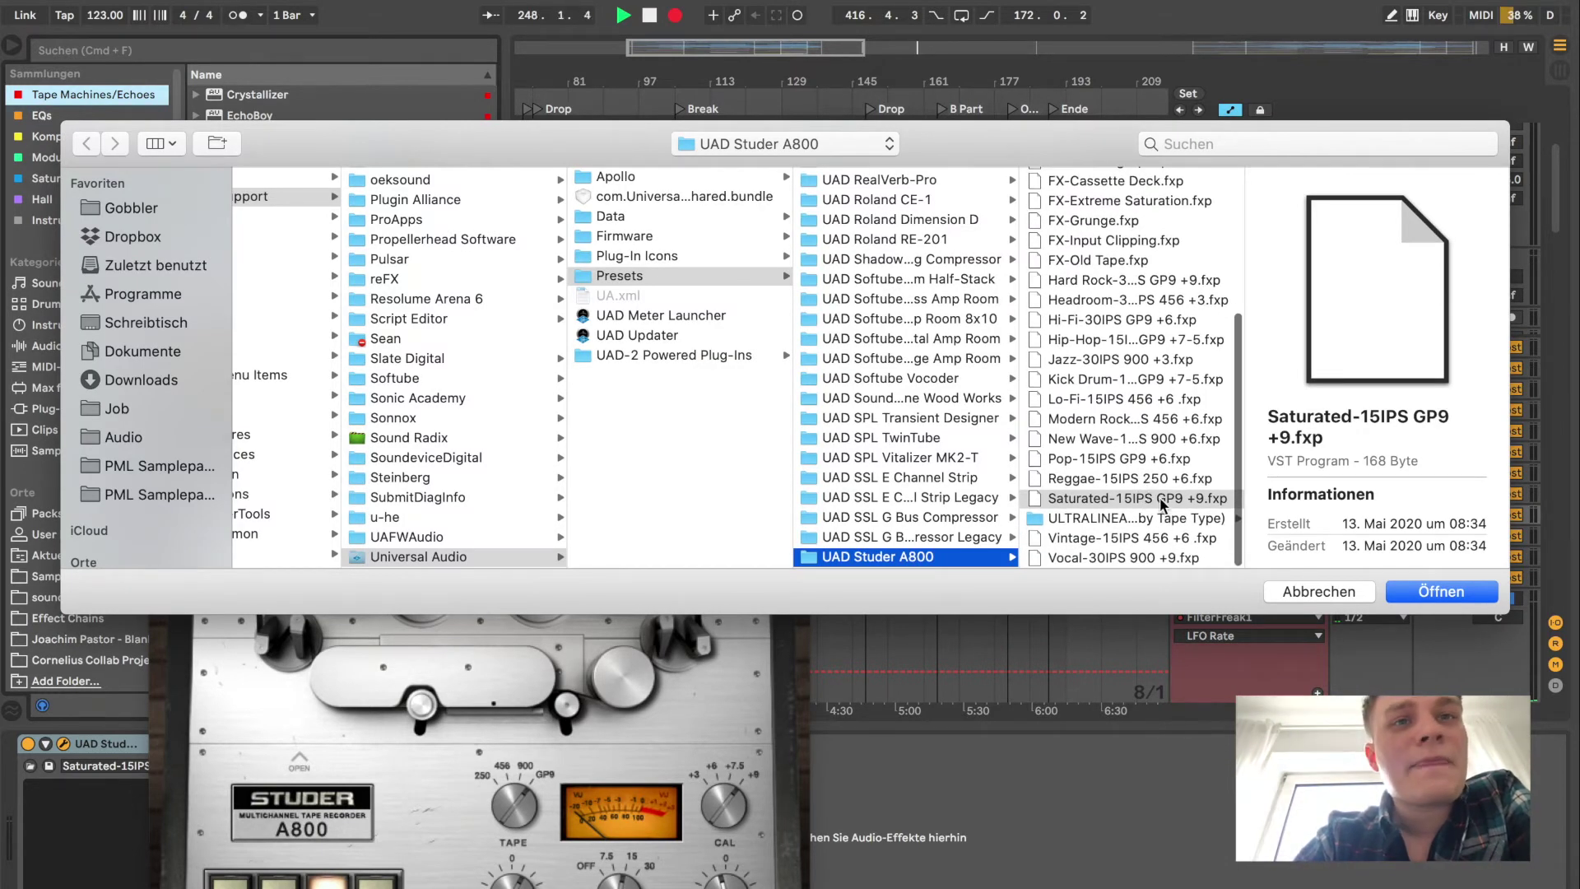
pyautogui.click(1309, 593)
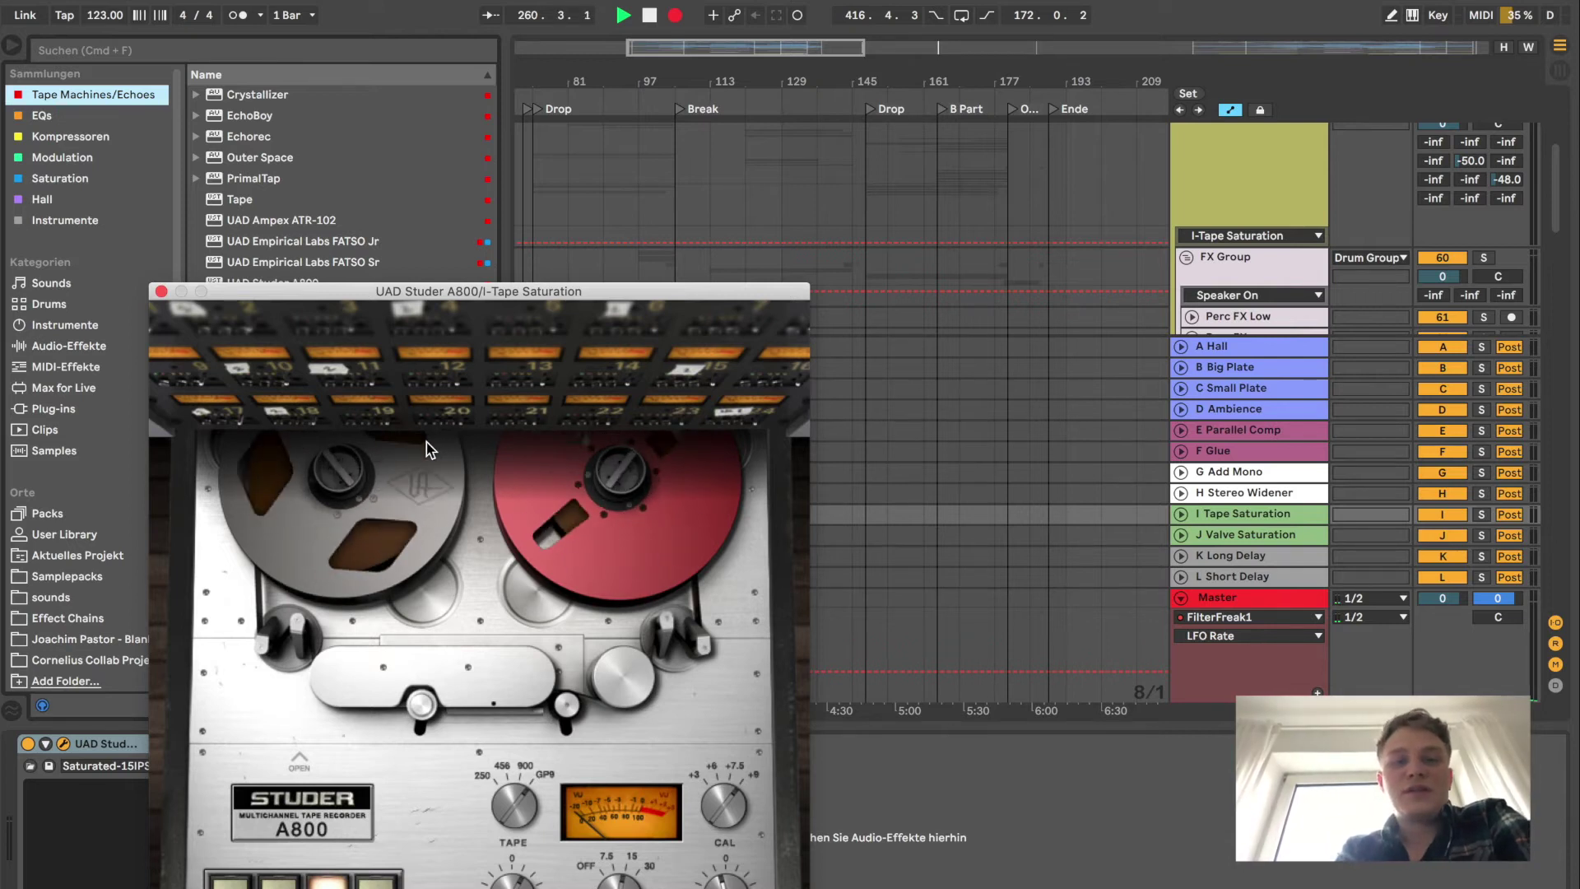
pyautogui.click(161, 292)
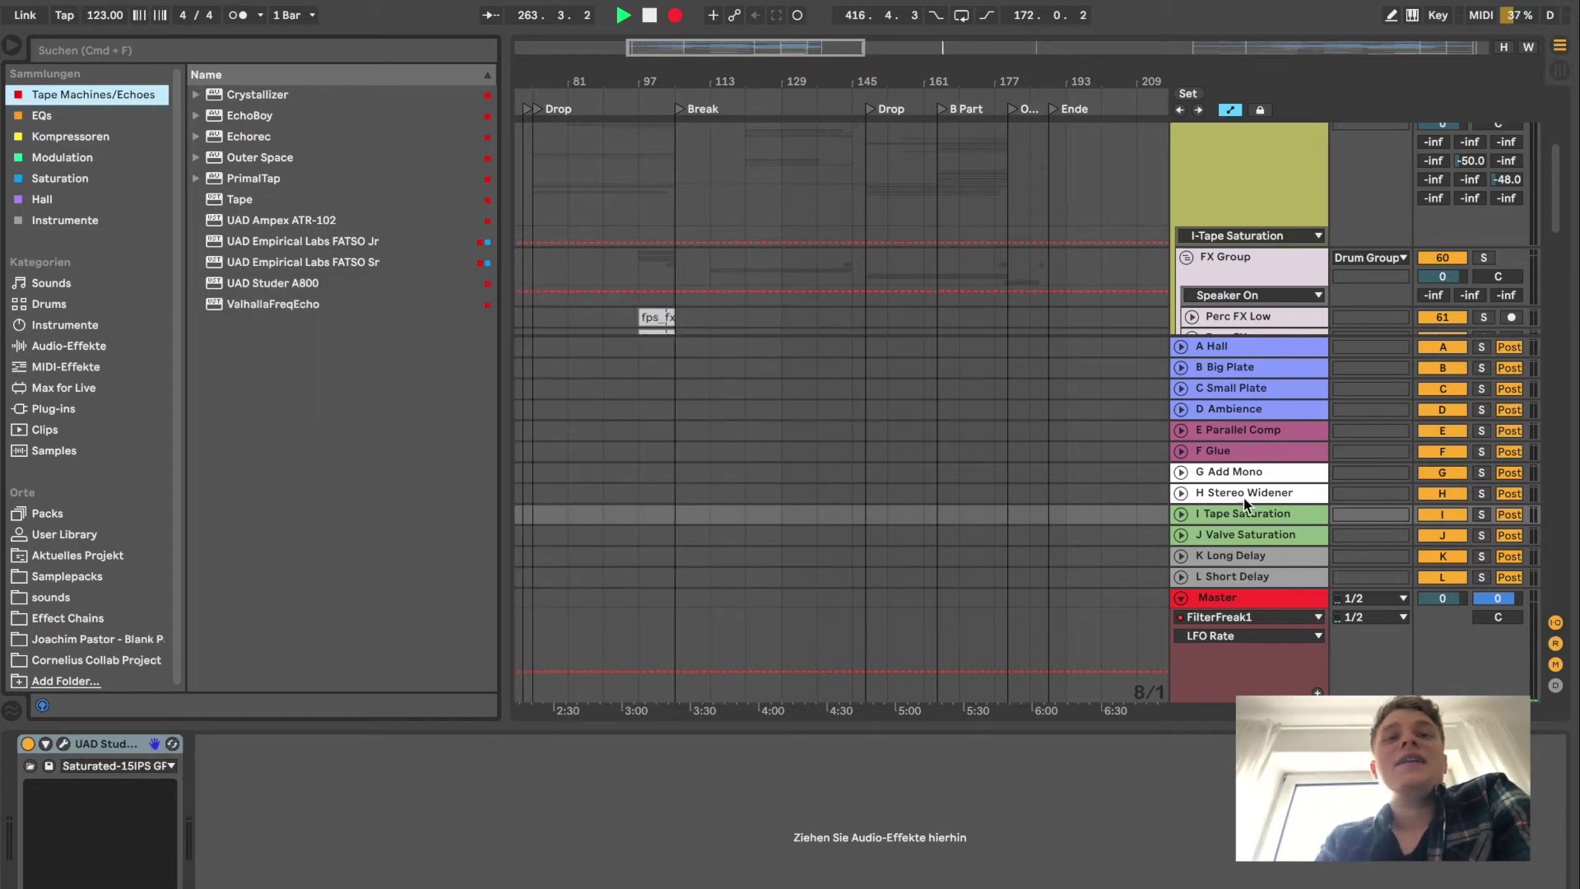
# Open the UAD Thermionic Culture Vulture on the J Valve Saturation return, examine its drive, bias and distortion settings, and close it.
pyautogui.click(1237, 534)
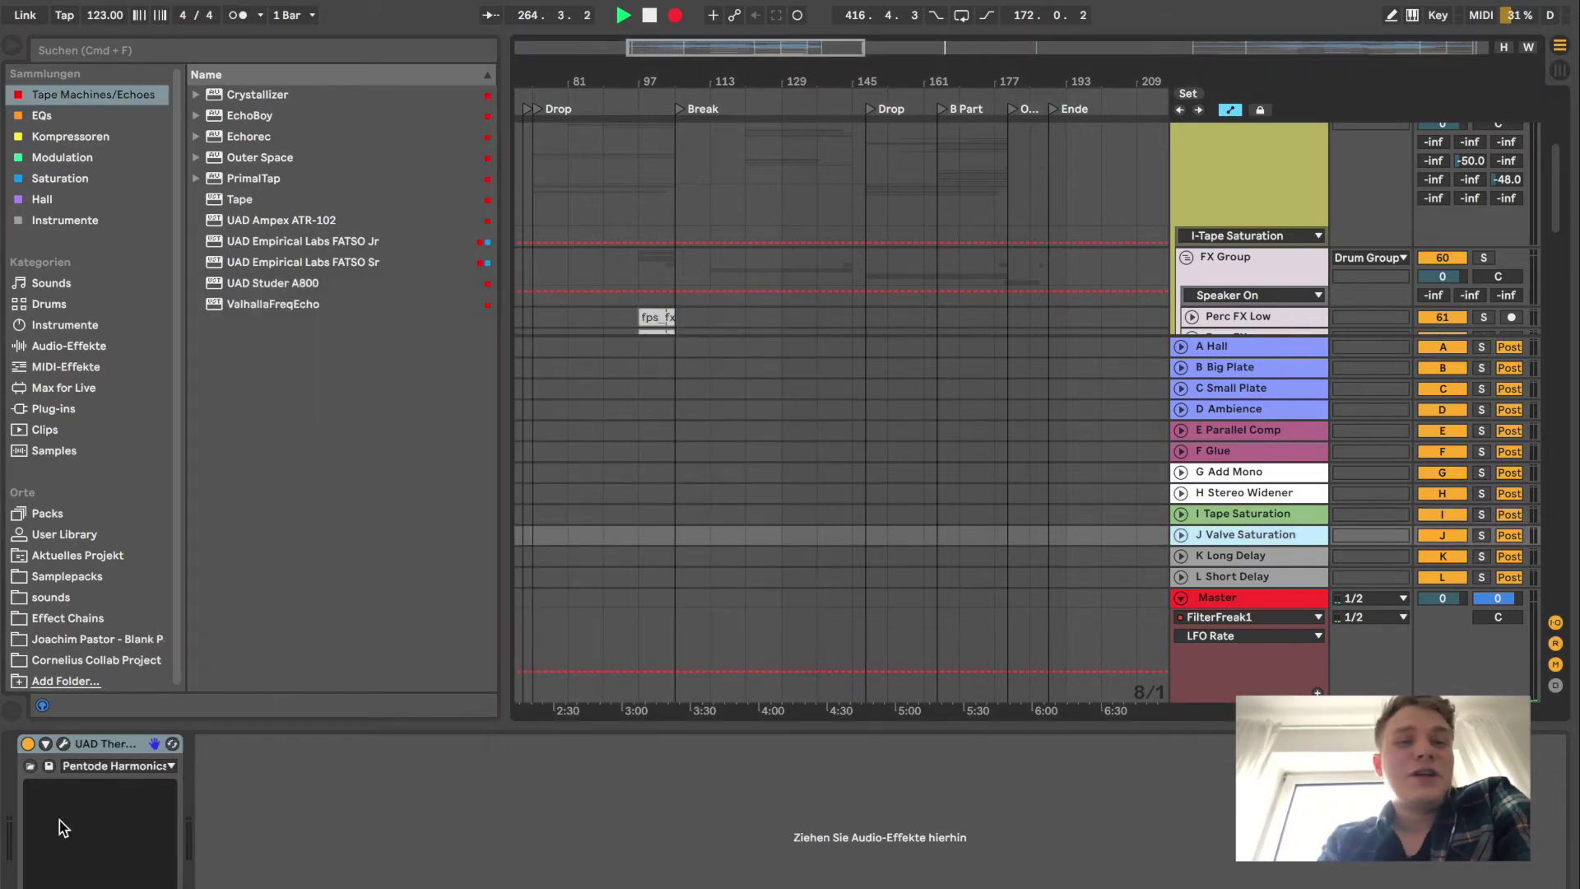
pyautogui.click(64, 745)
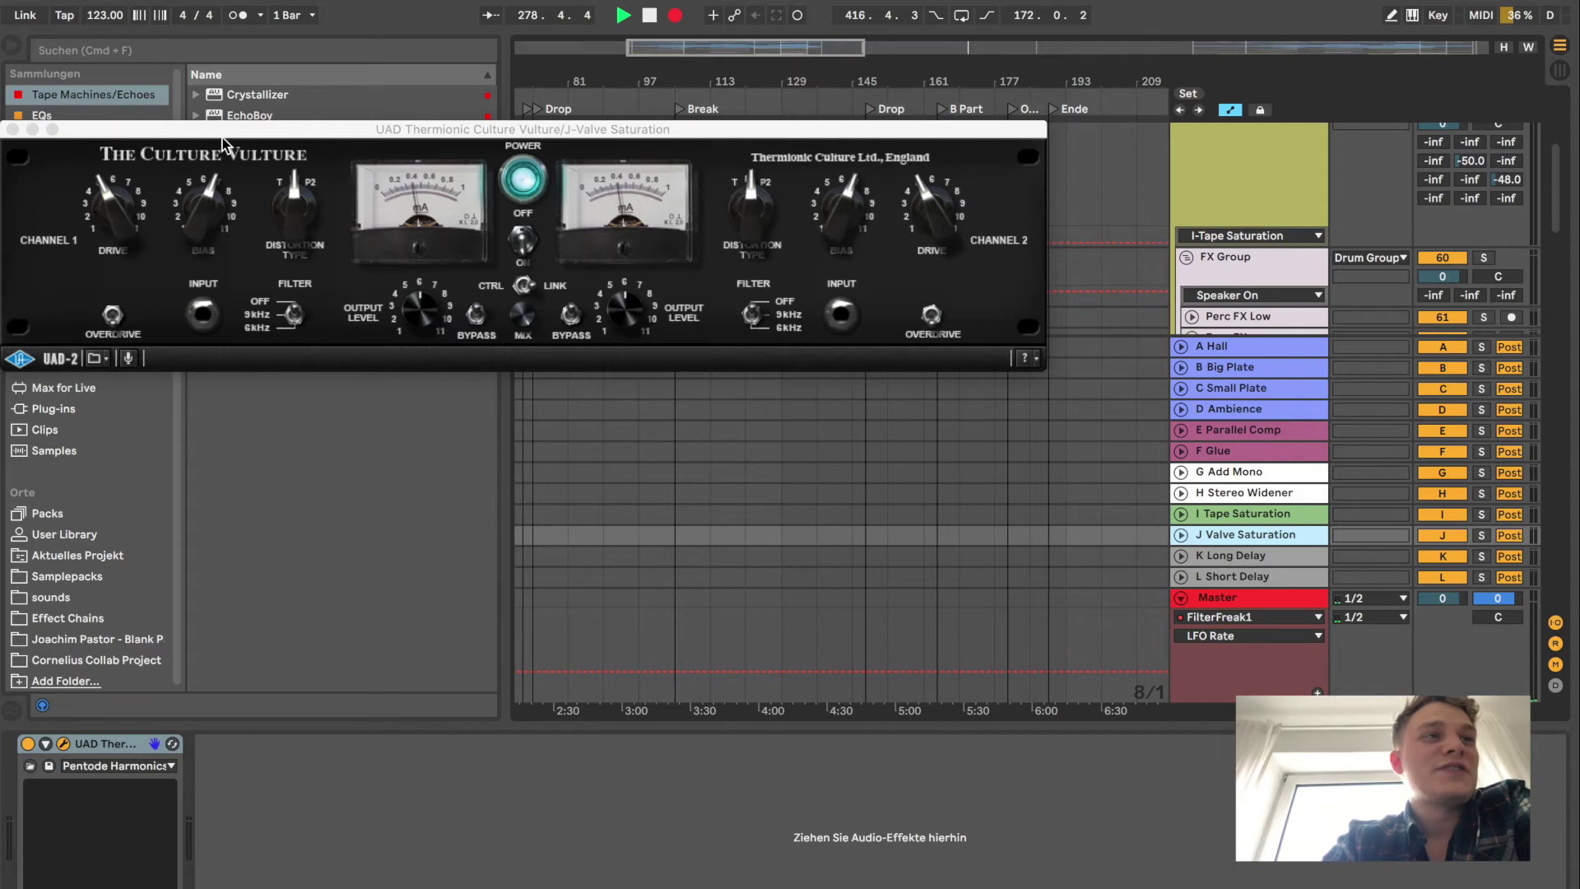
pyautogui.moveTo(222, 136); pyautogui.dragTo(241, 98)
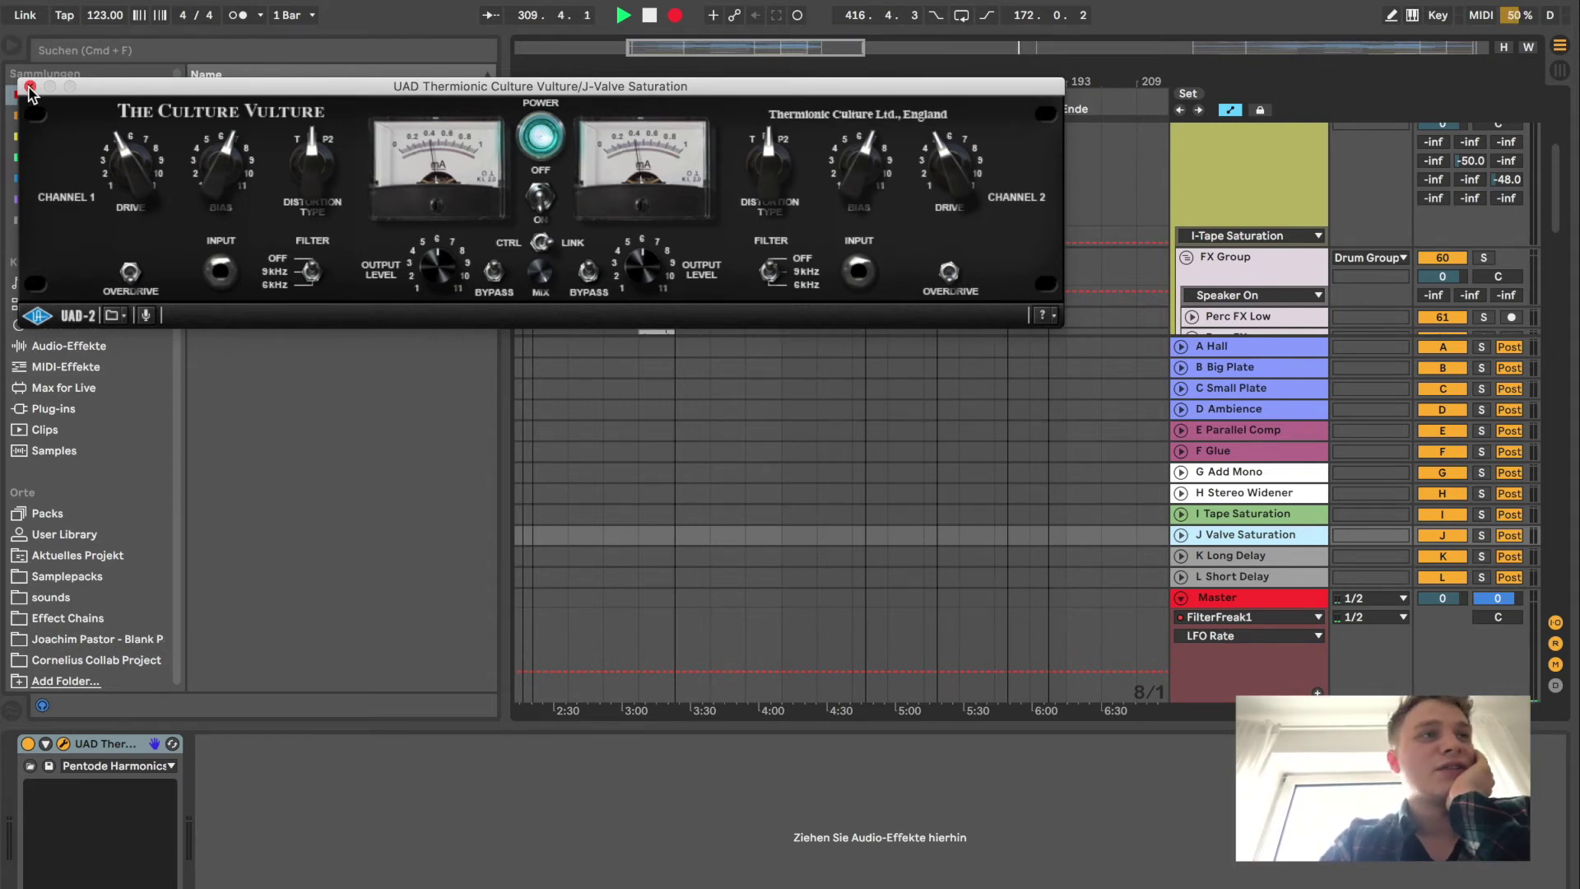
pyautogui.click(30, 86)
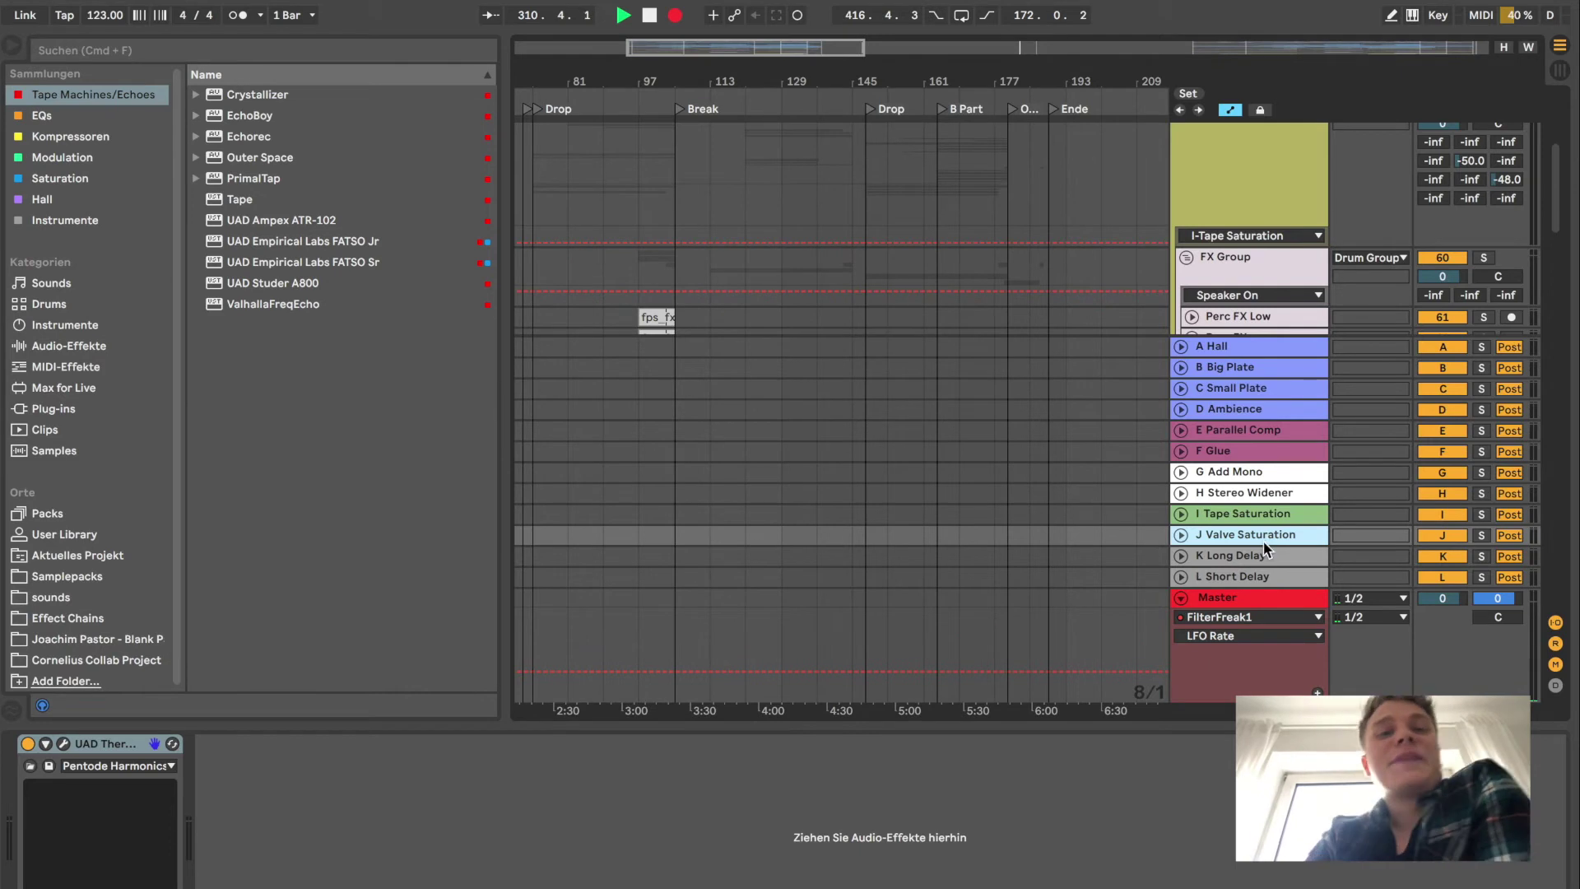
# Open EchoBoy on the K Long Delay return, examine its echo times, feedback and style settings, and close the plug-in window.
pyautogui.click(1254, 551)
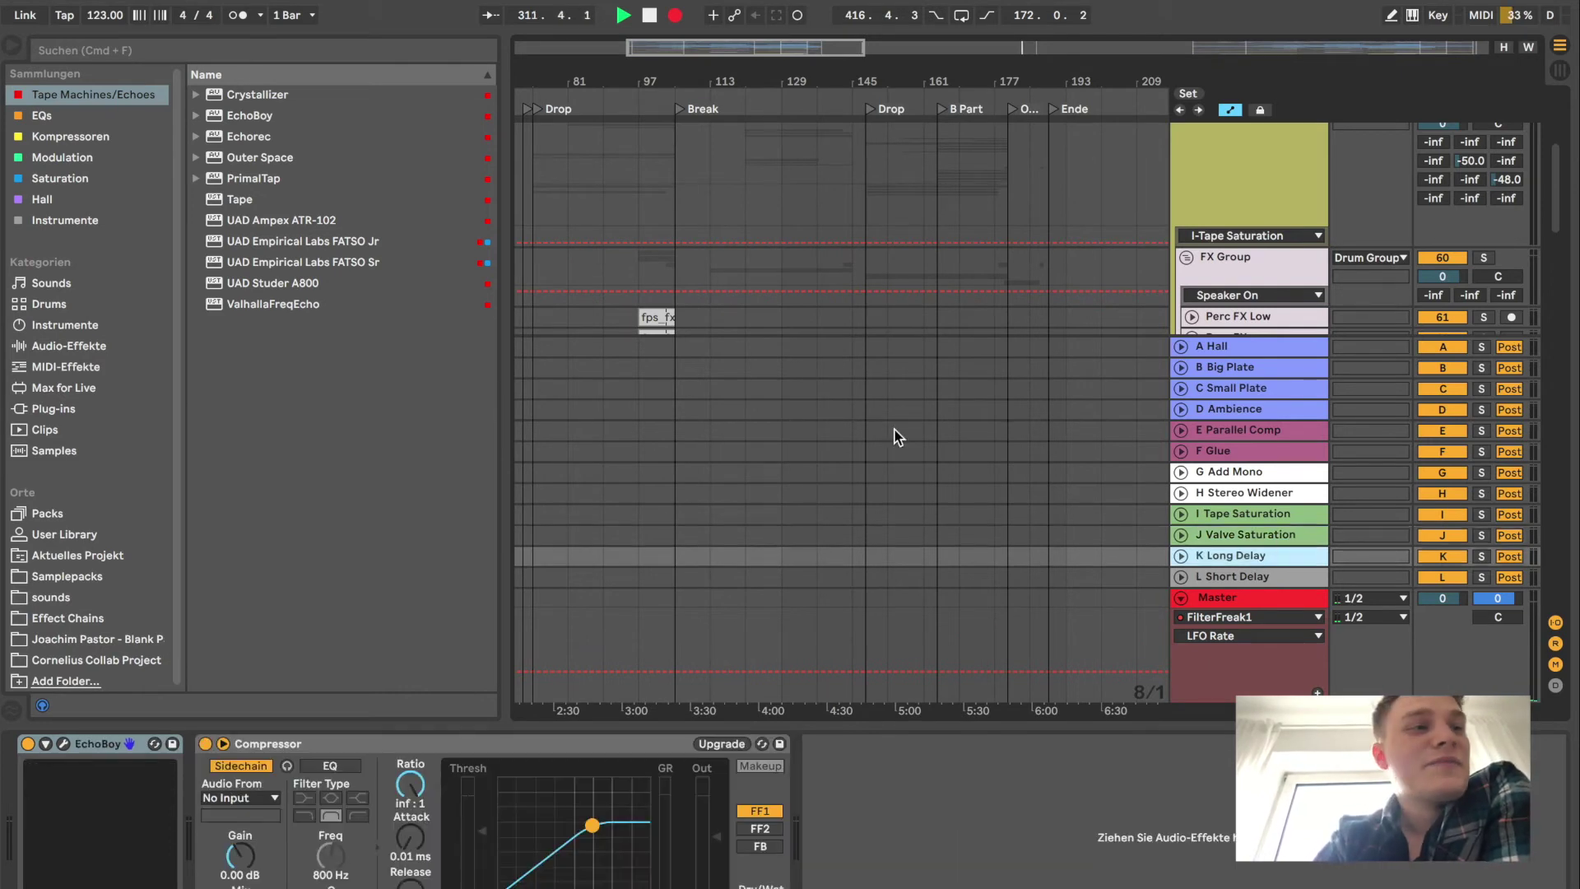
pyautogui.click(65, 745)
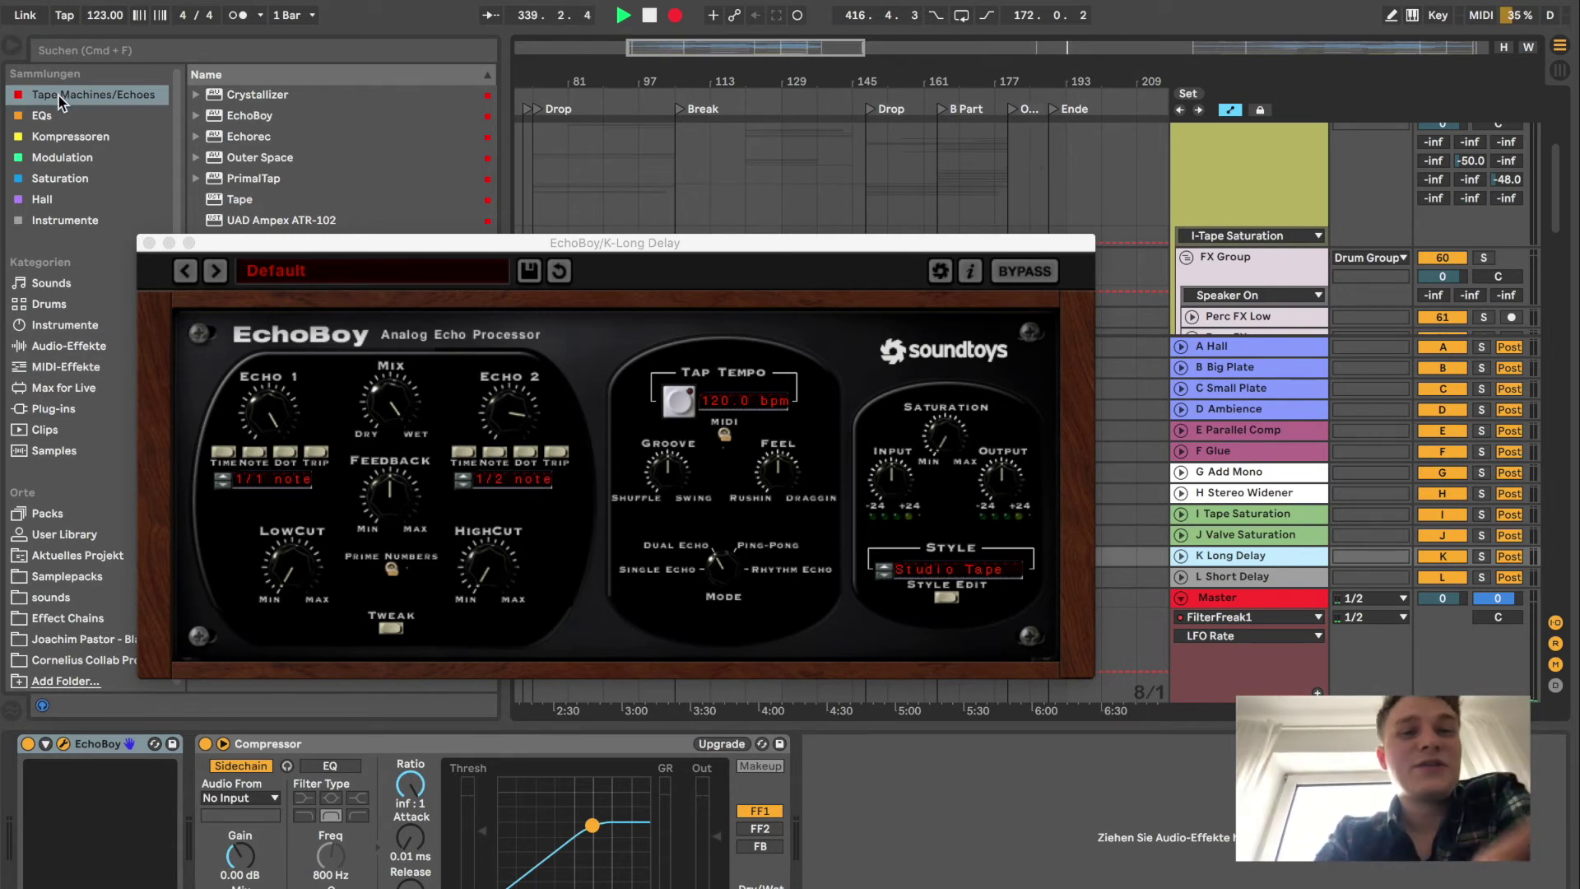
pyautogui.moveTo(80, 4)
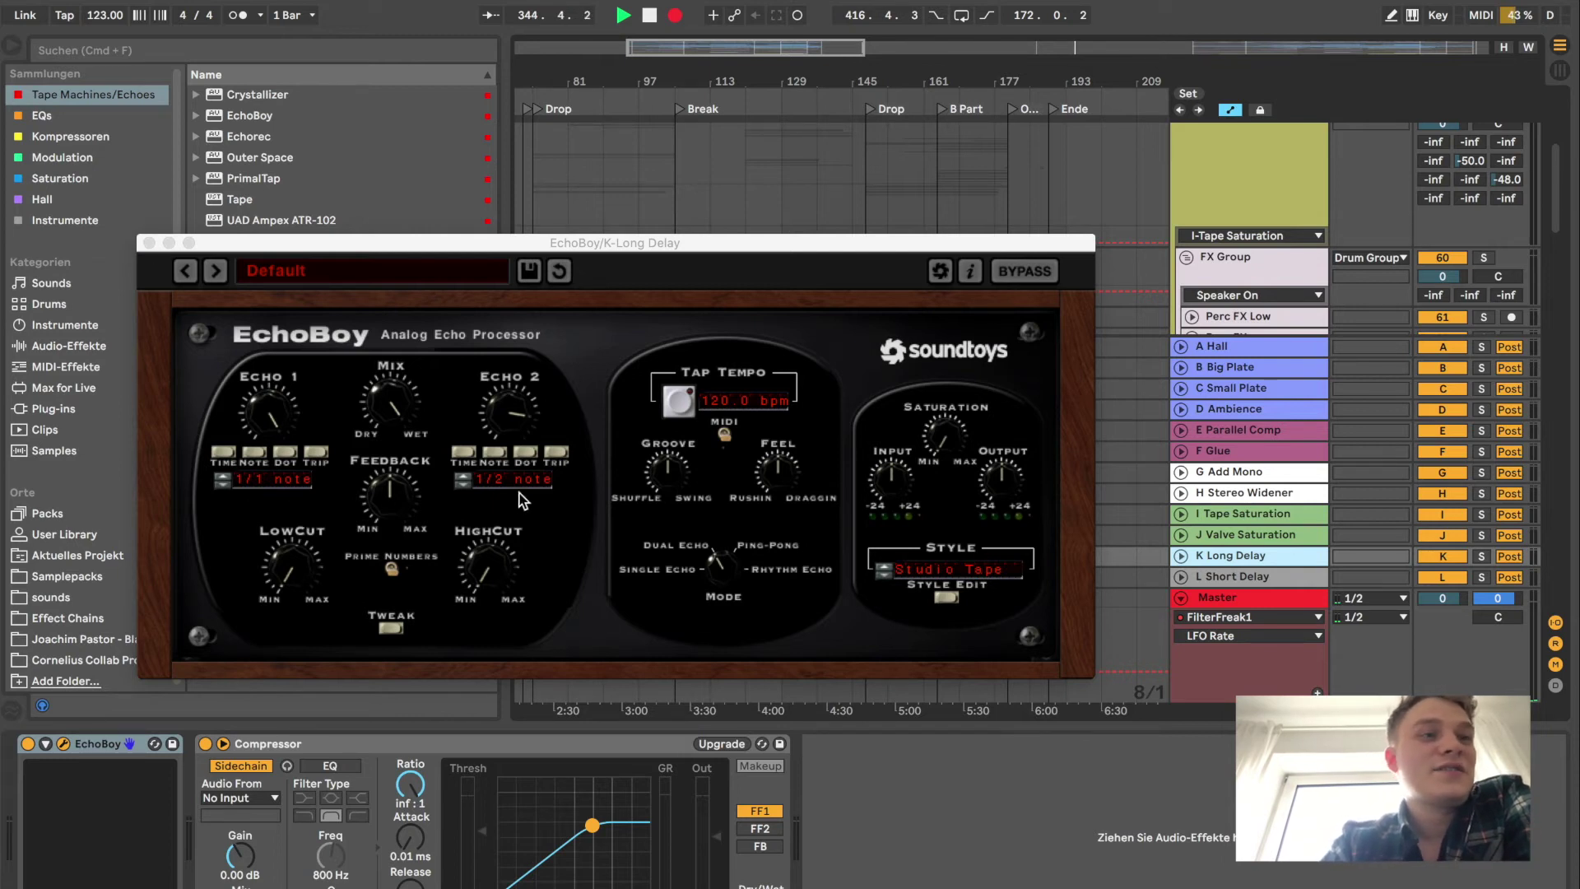
pyautogui.click(149, 243)
# Open PrimalTap on the L Short Delay return, examine its delay times, feedback and output settings, and close the plug-in window.
pyautogui.click(1244, 577)
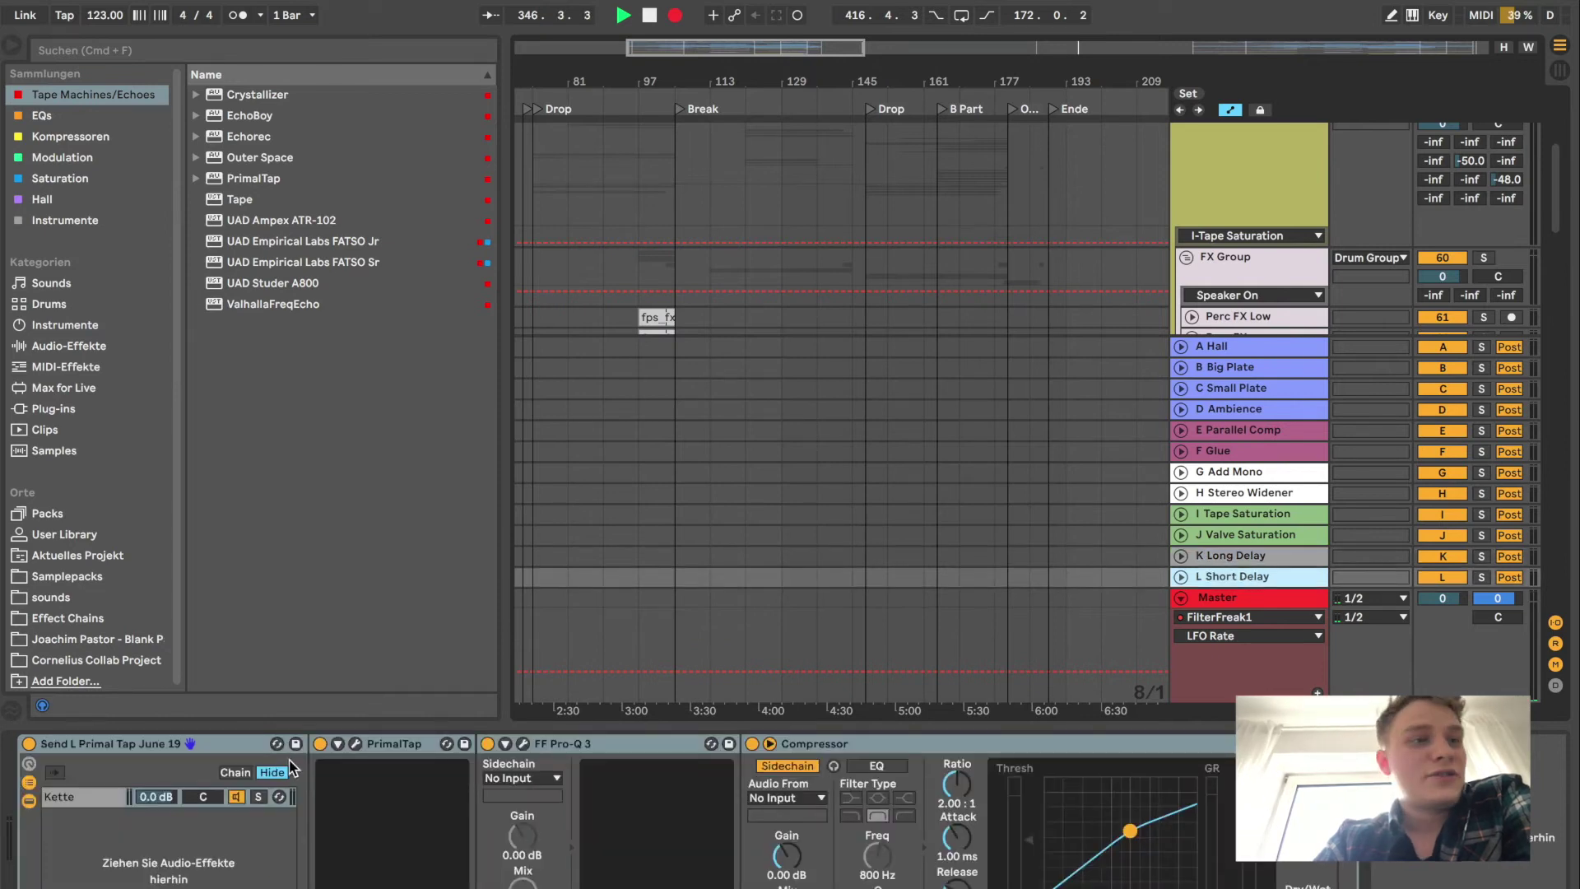
pyautogui.click(357, 744)
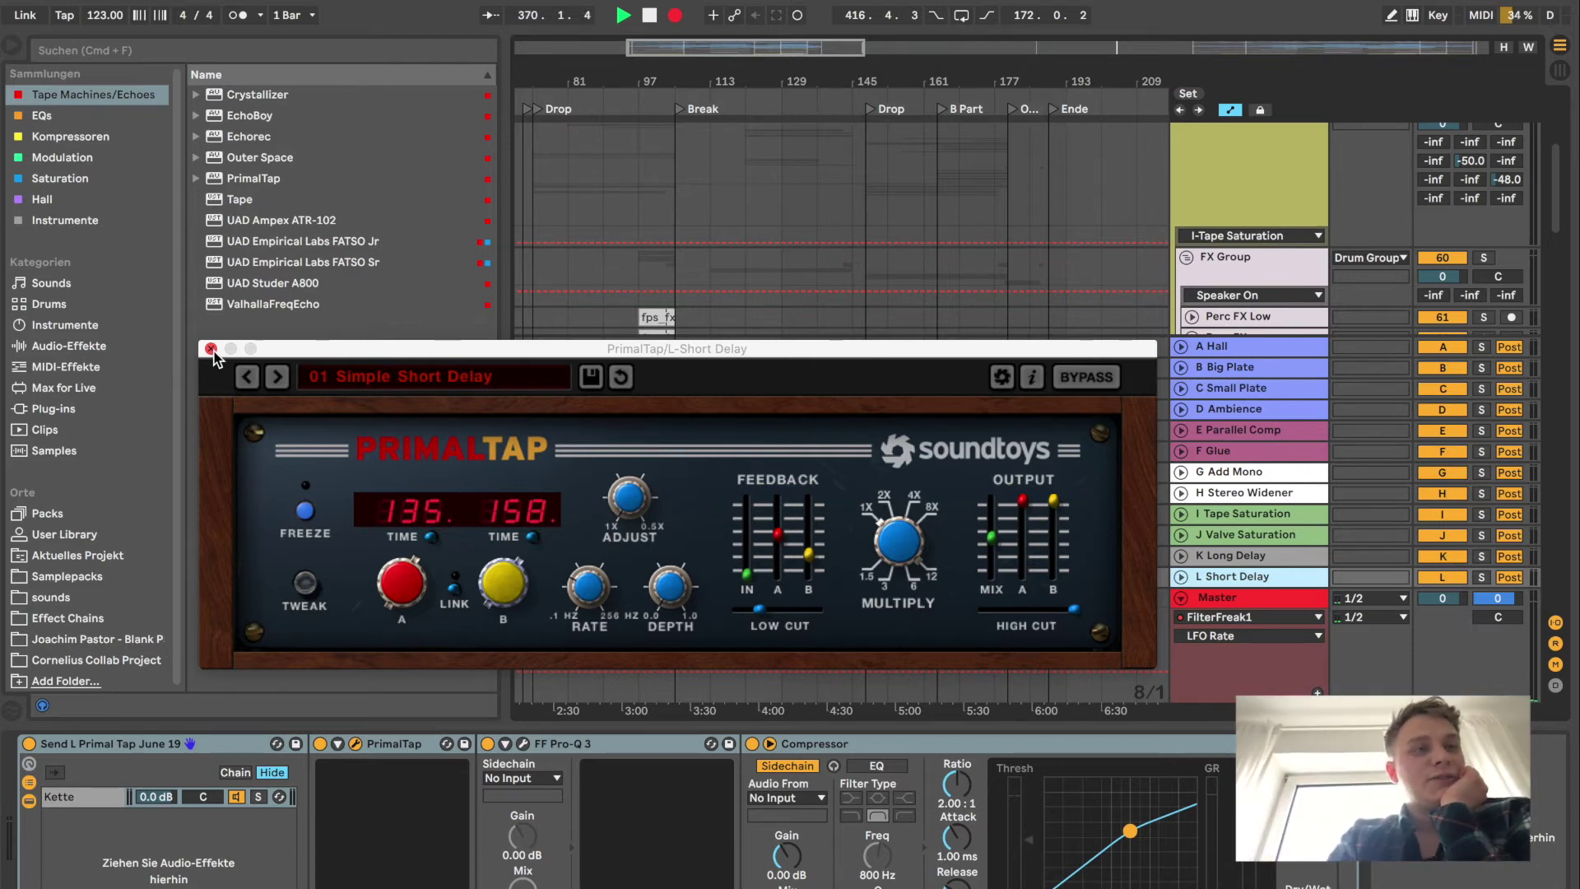
pyautogui.click(211, 348)
# Show the device chain of the Vocal Group and unfold the group to look over its tracks.
pyautogui.scroll(5, 1044, 171)
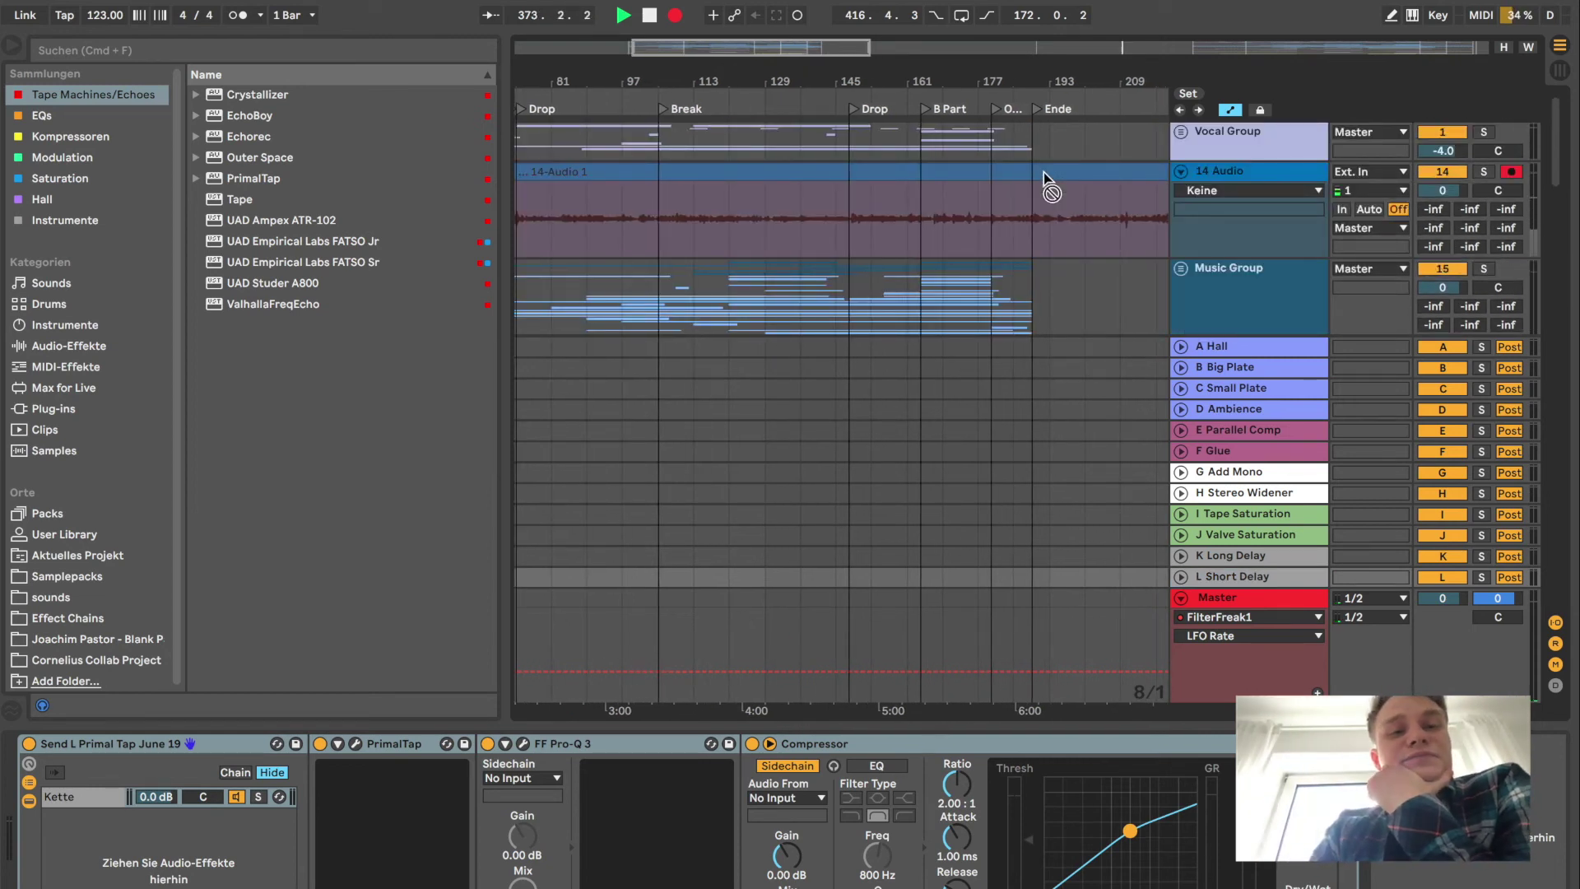
pyautogui.scroll(-2, 1044, 171)
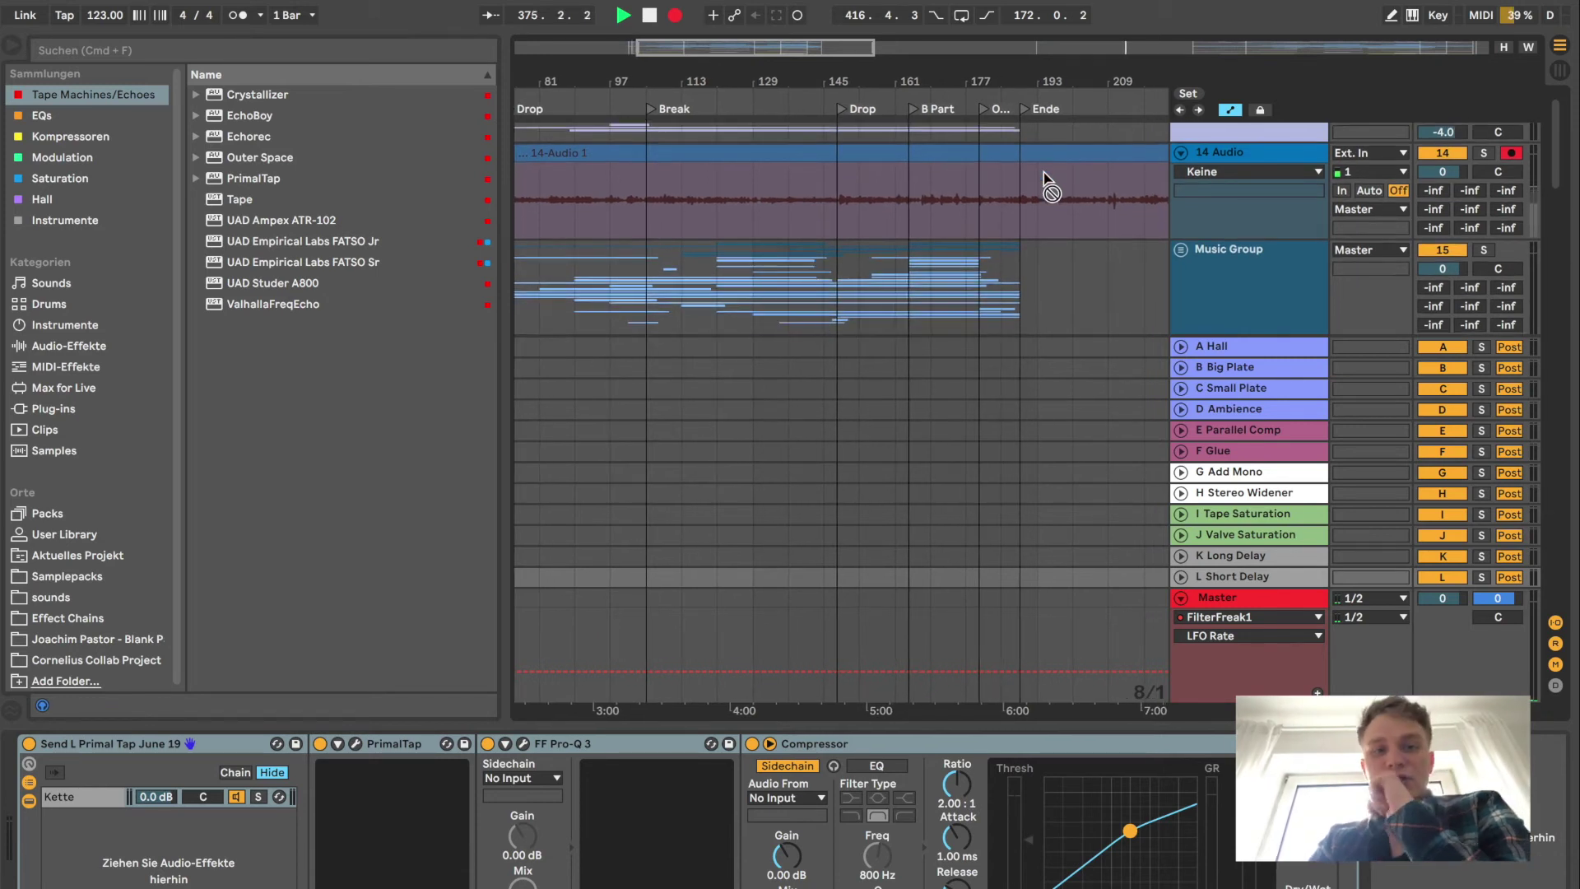
pyautogui.scroll(1, 1044, 172)
pyautogui.scroll(1, 1043, 171)
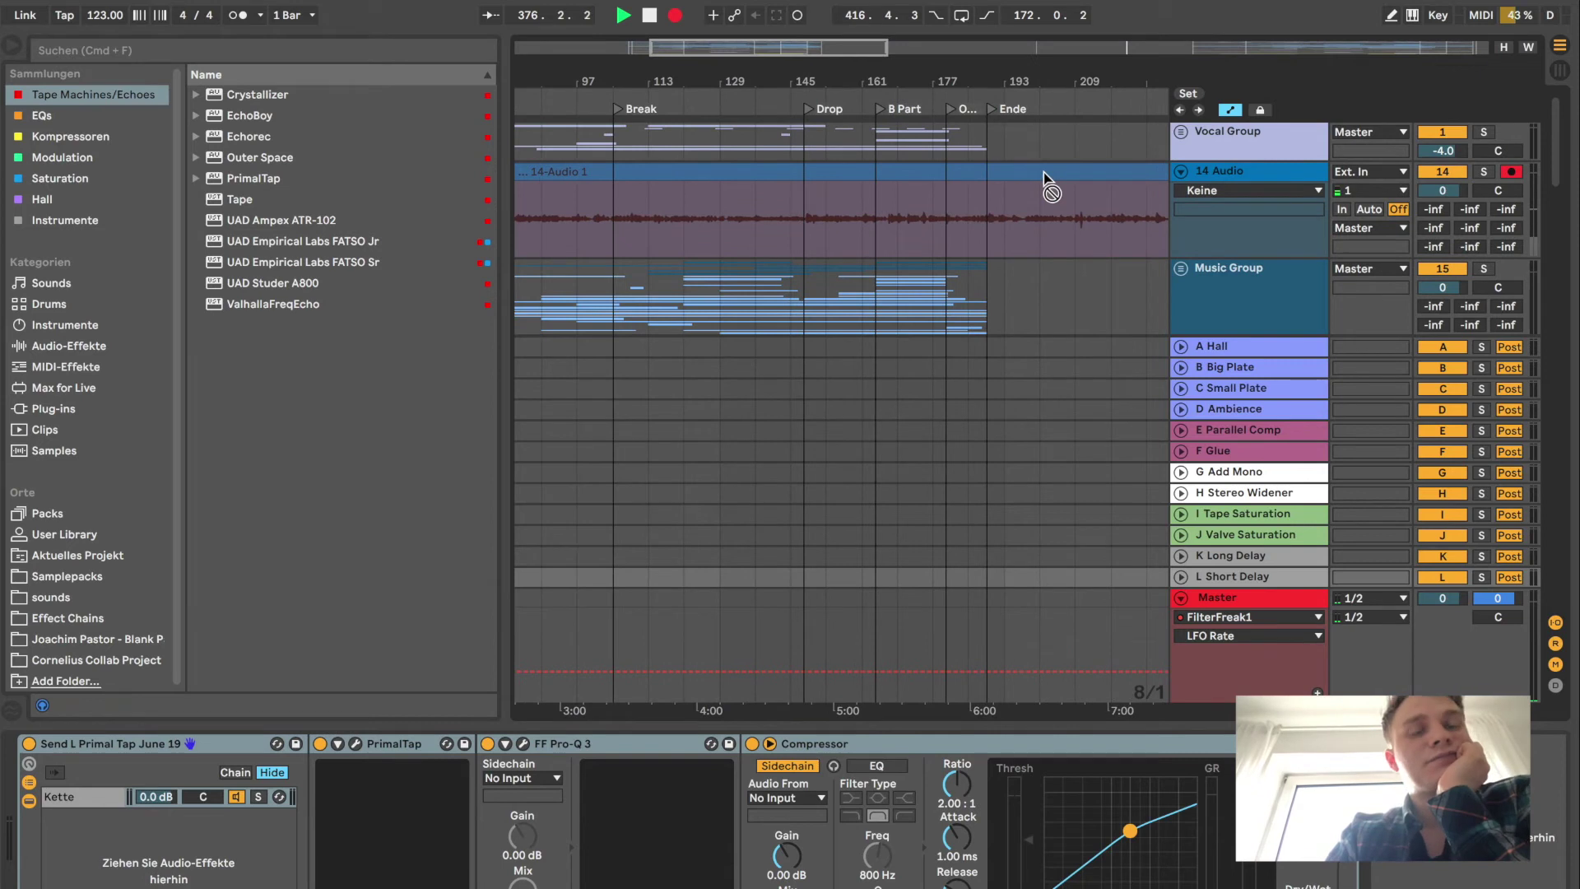
pyautogui.click(1254, 128)
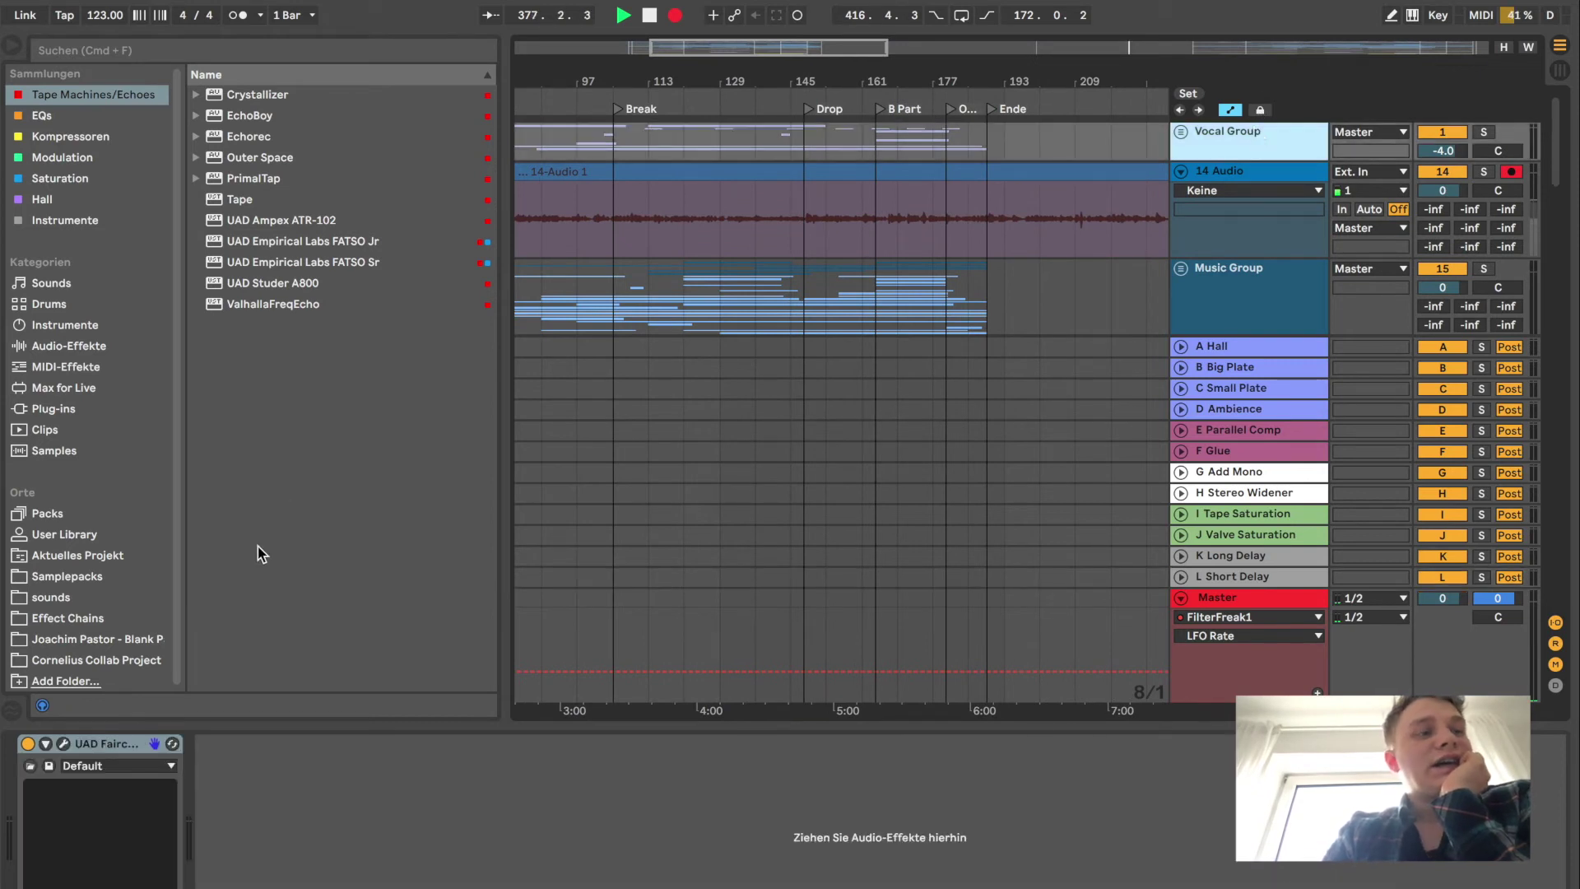
pyautogui.click(1182, 131)
pyautogui.scroll(-2, 1247, 237)
pyautogui.scroll(-2, 1247, 238)
pyautogui.scroll(3, 1248, 239)
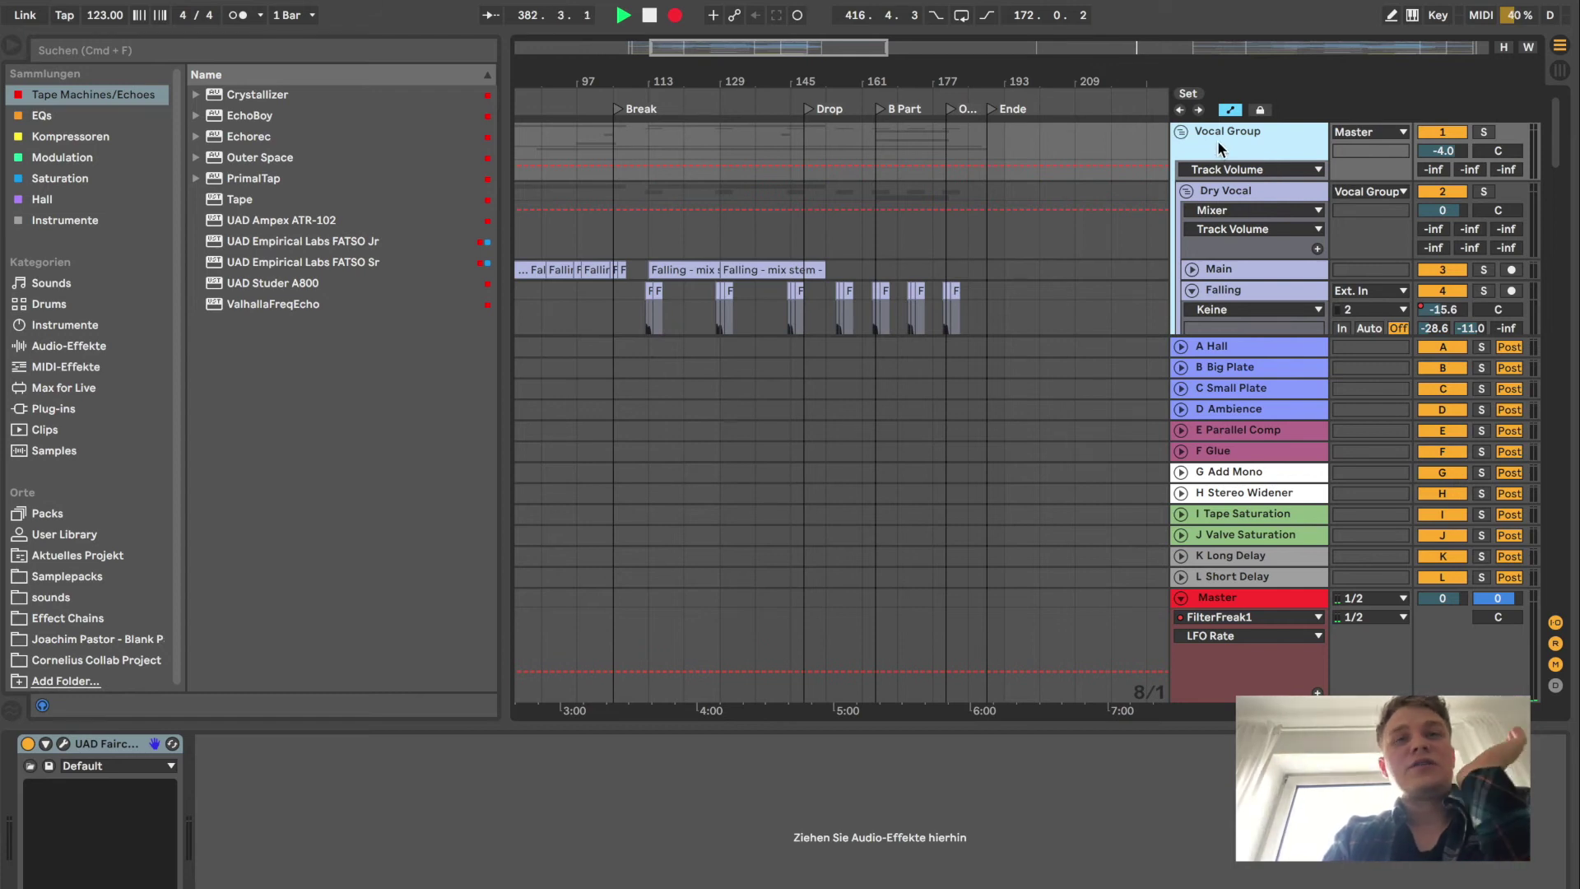
# Fold the Dry Vocal, FX and Delays subgroups inside the Vocal Group.
pyautogui.click(1186, 192)
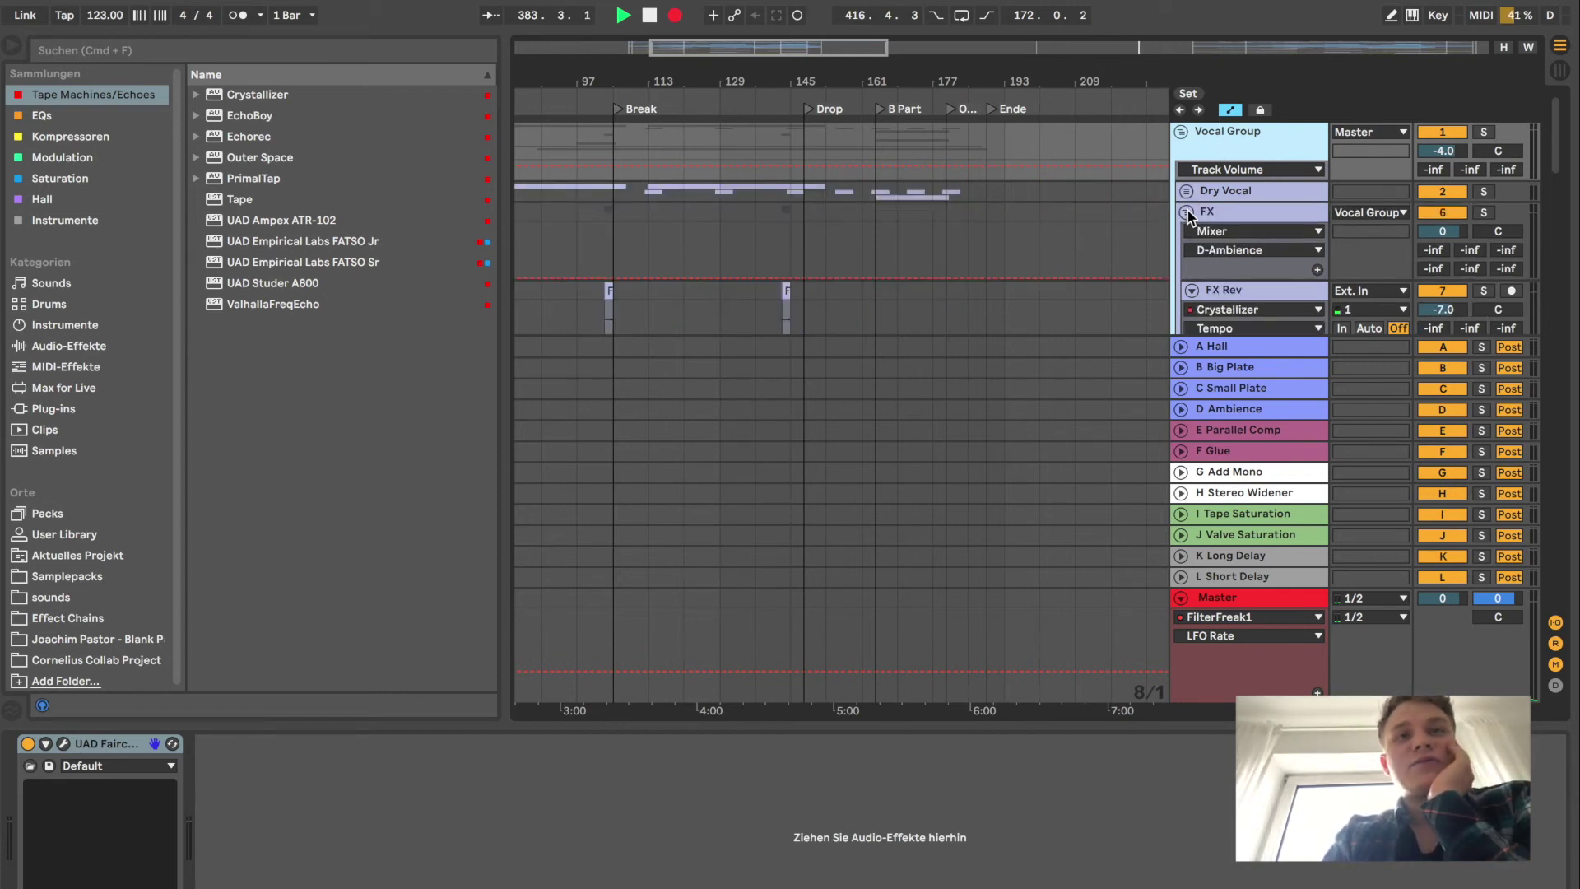
pyautogui.click(1187, 213)
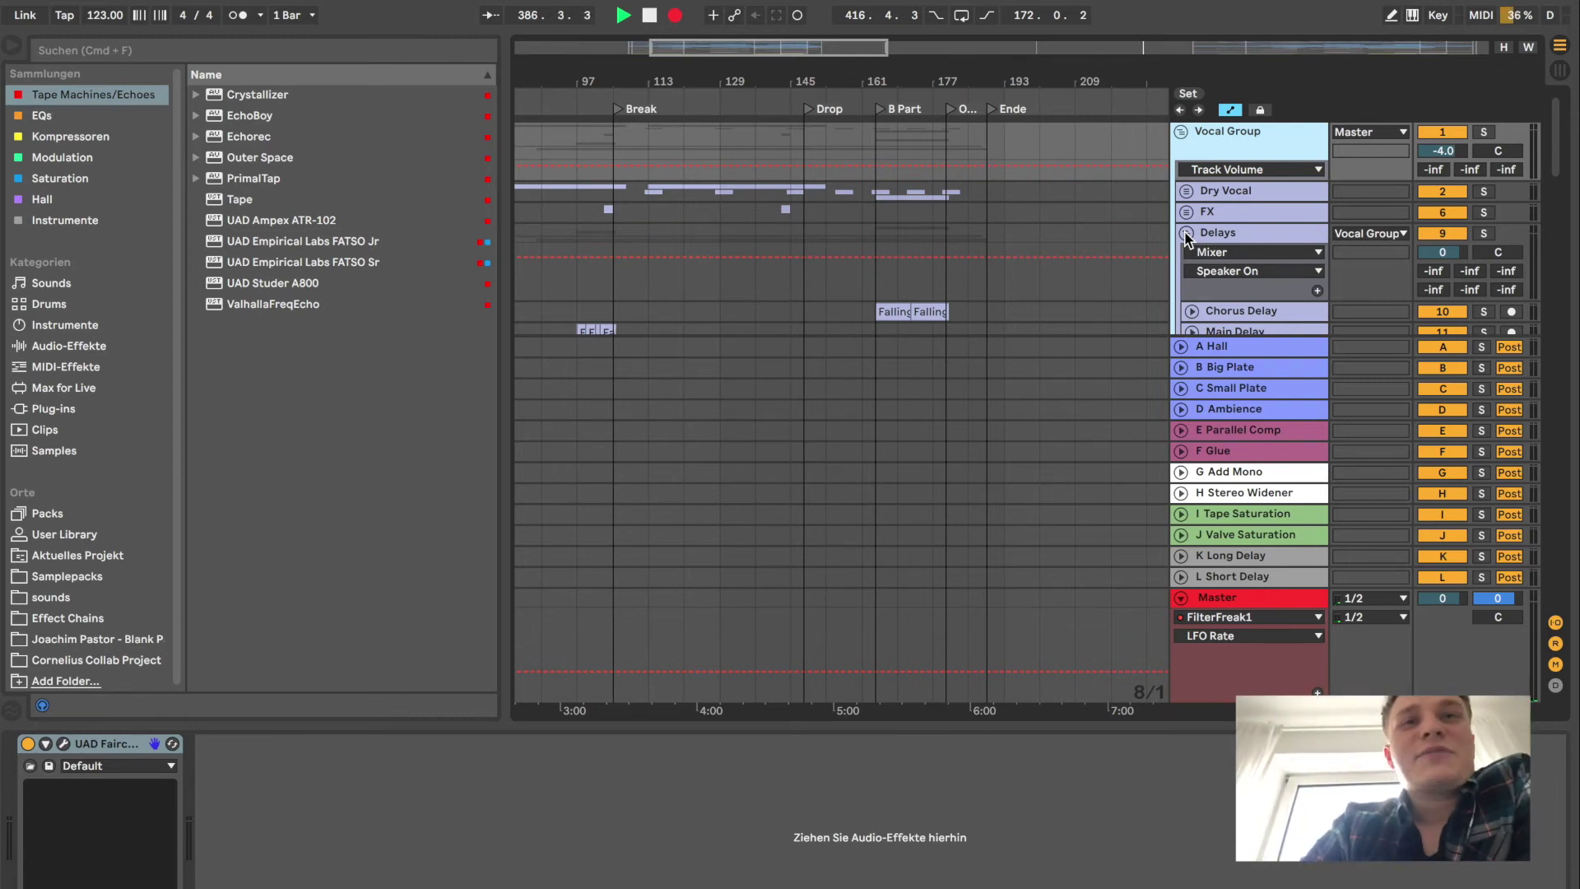
pyautogui.click(1186, 234)
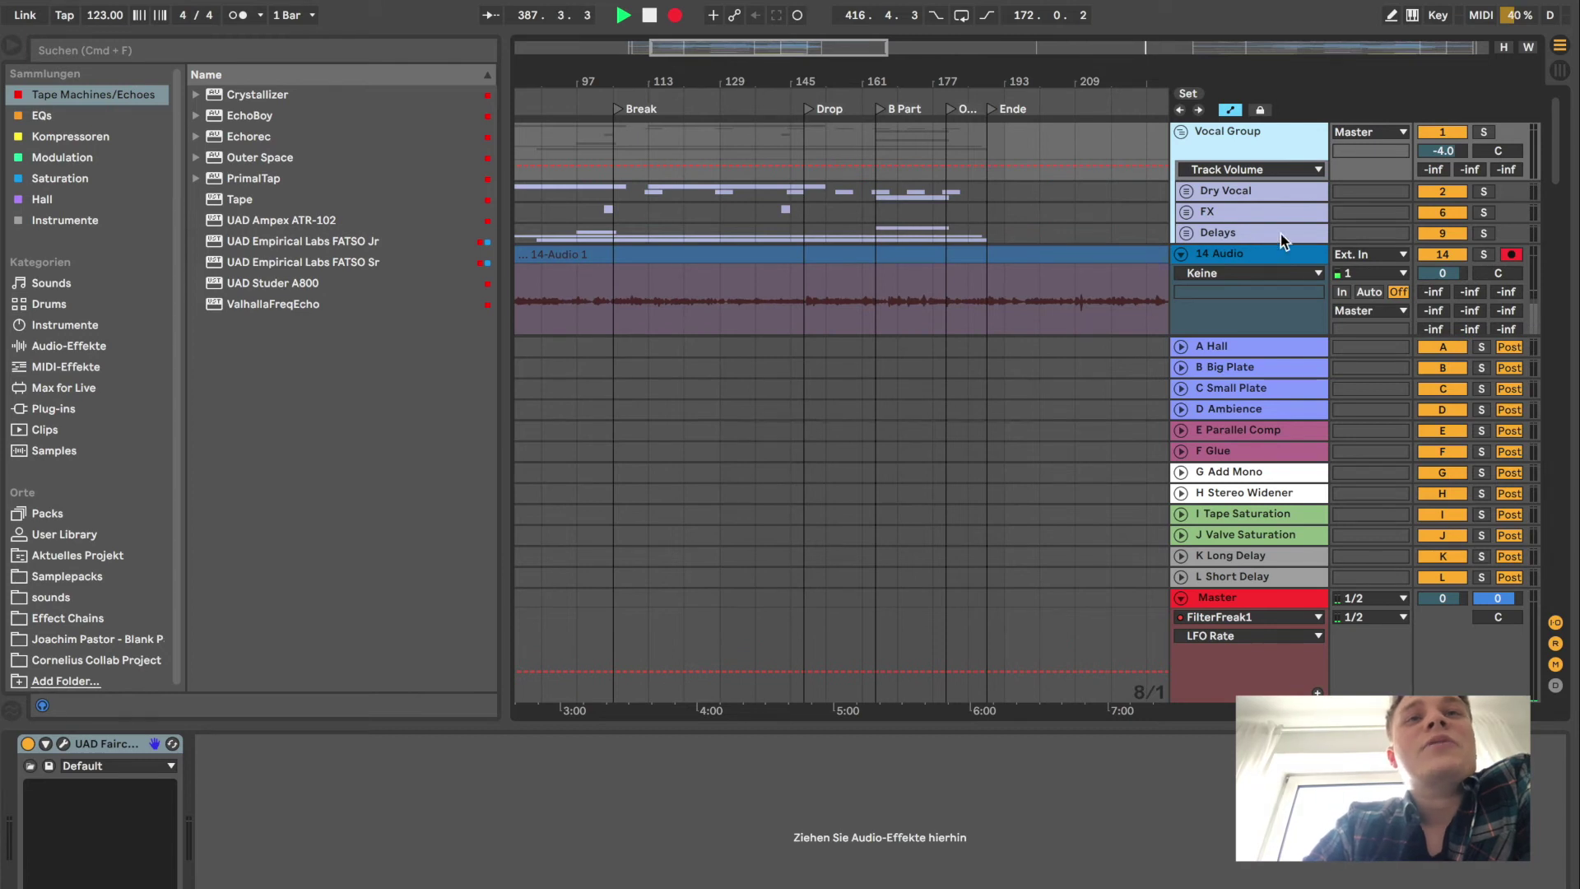
pyautogui.moveTo(1255, 212); pyautogui.dragTo(1050, 311)
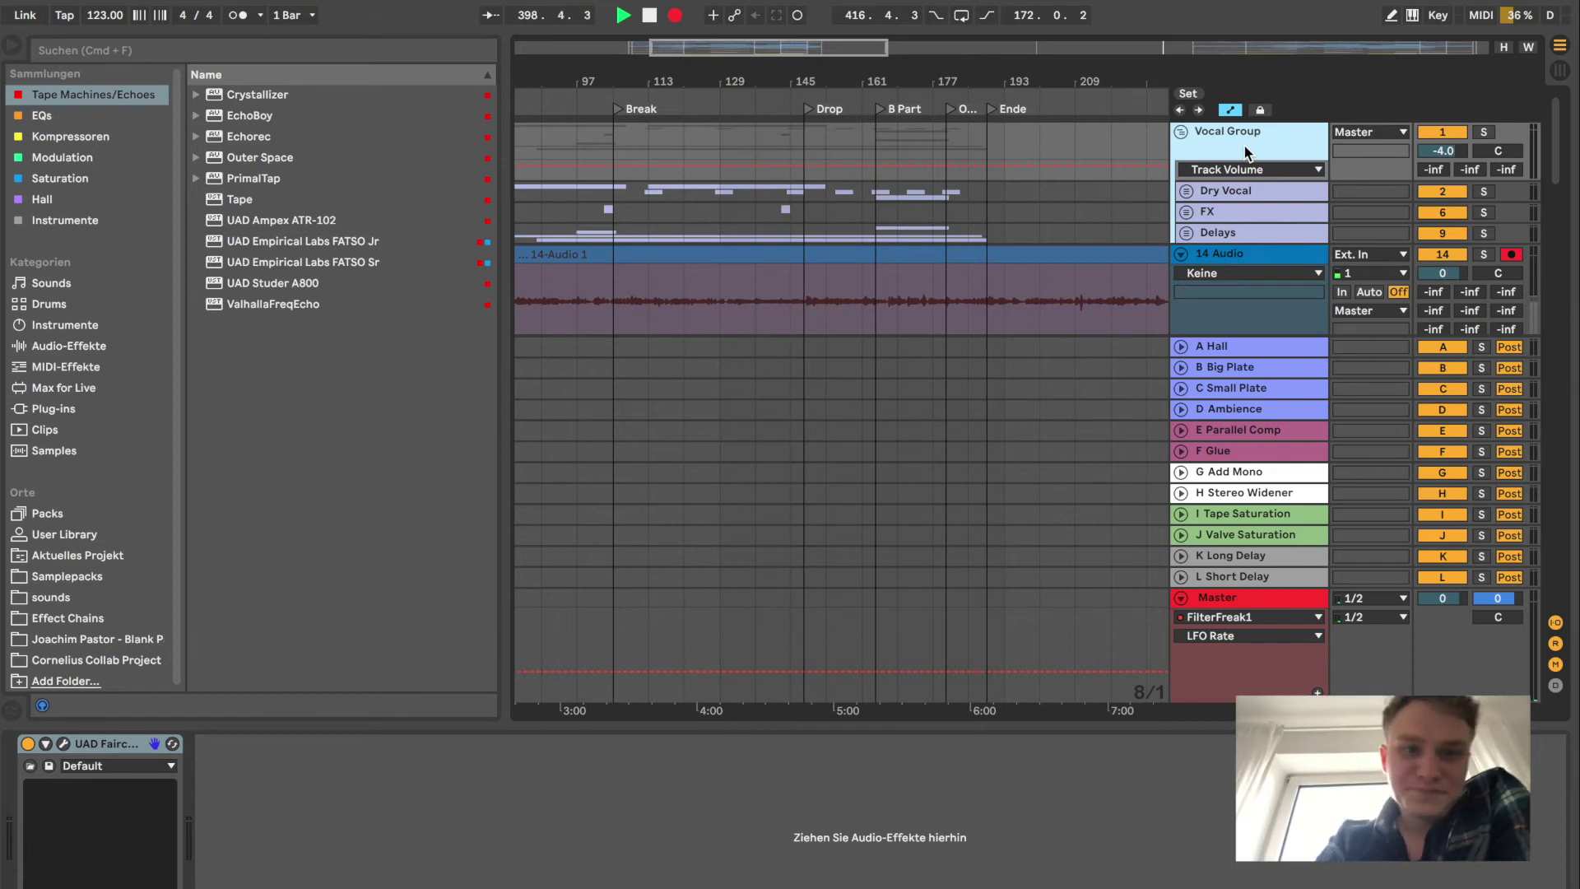
# Open the UAD Fairchild 670 on the Vocal Group, examine its gain, threshold and time constant settings, and close it.
pyautogui.click(63, 743)
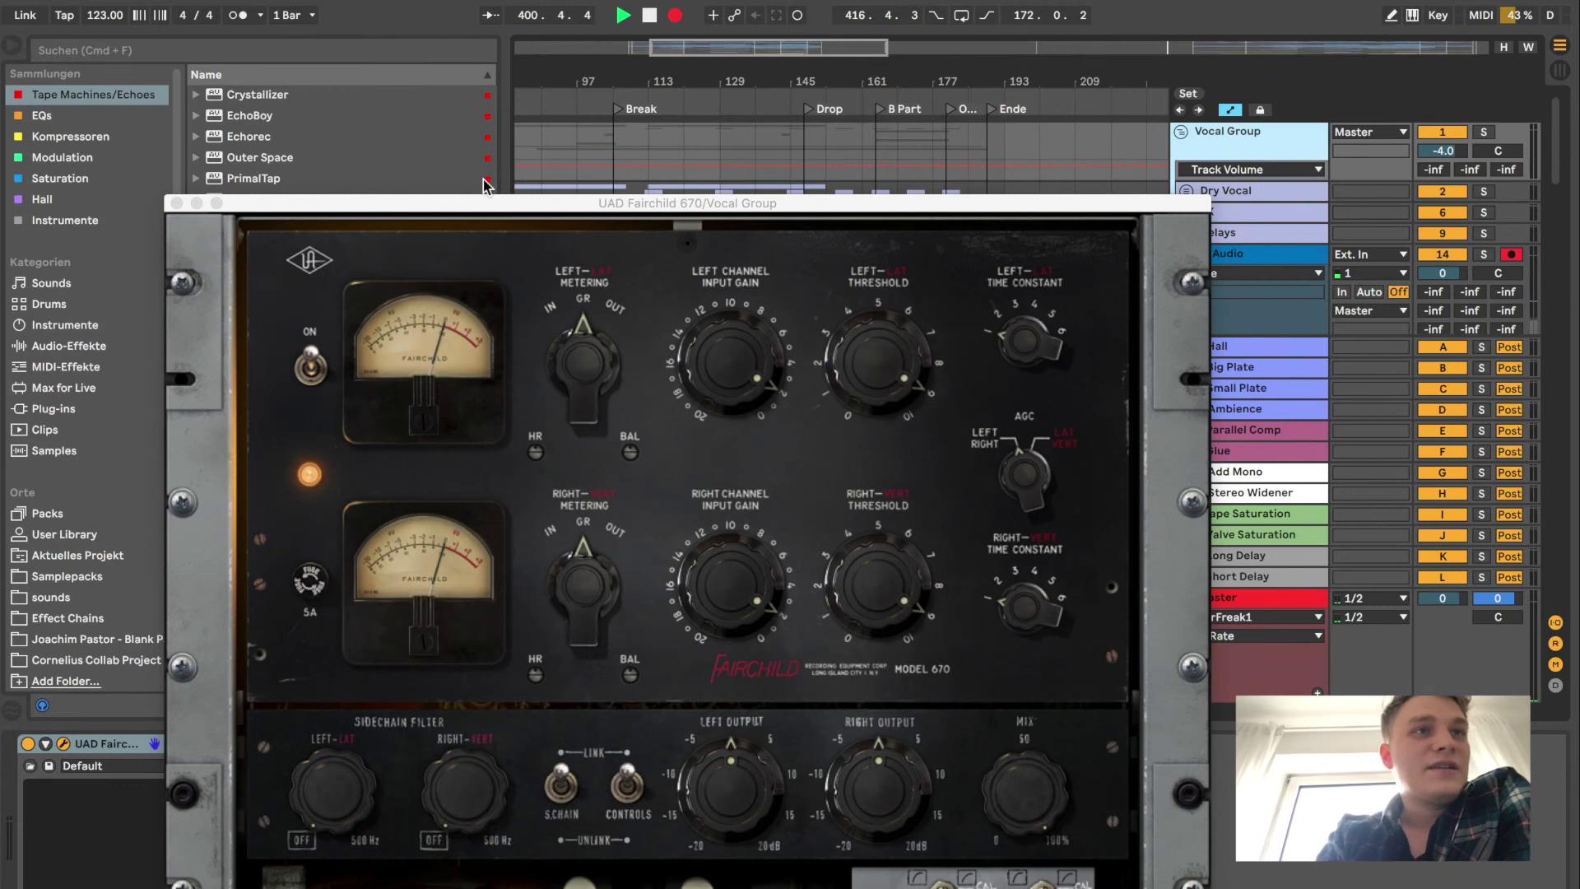
pyautogui.moveTo(482, 203); pyautogui.dragTo(339, 30)
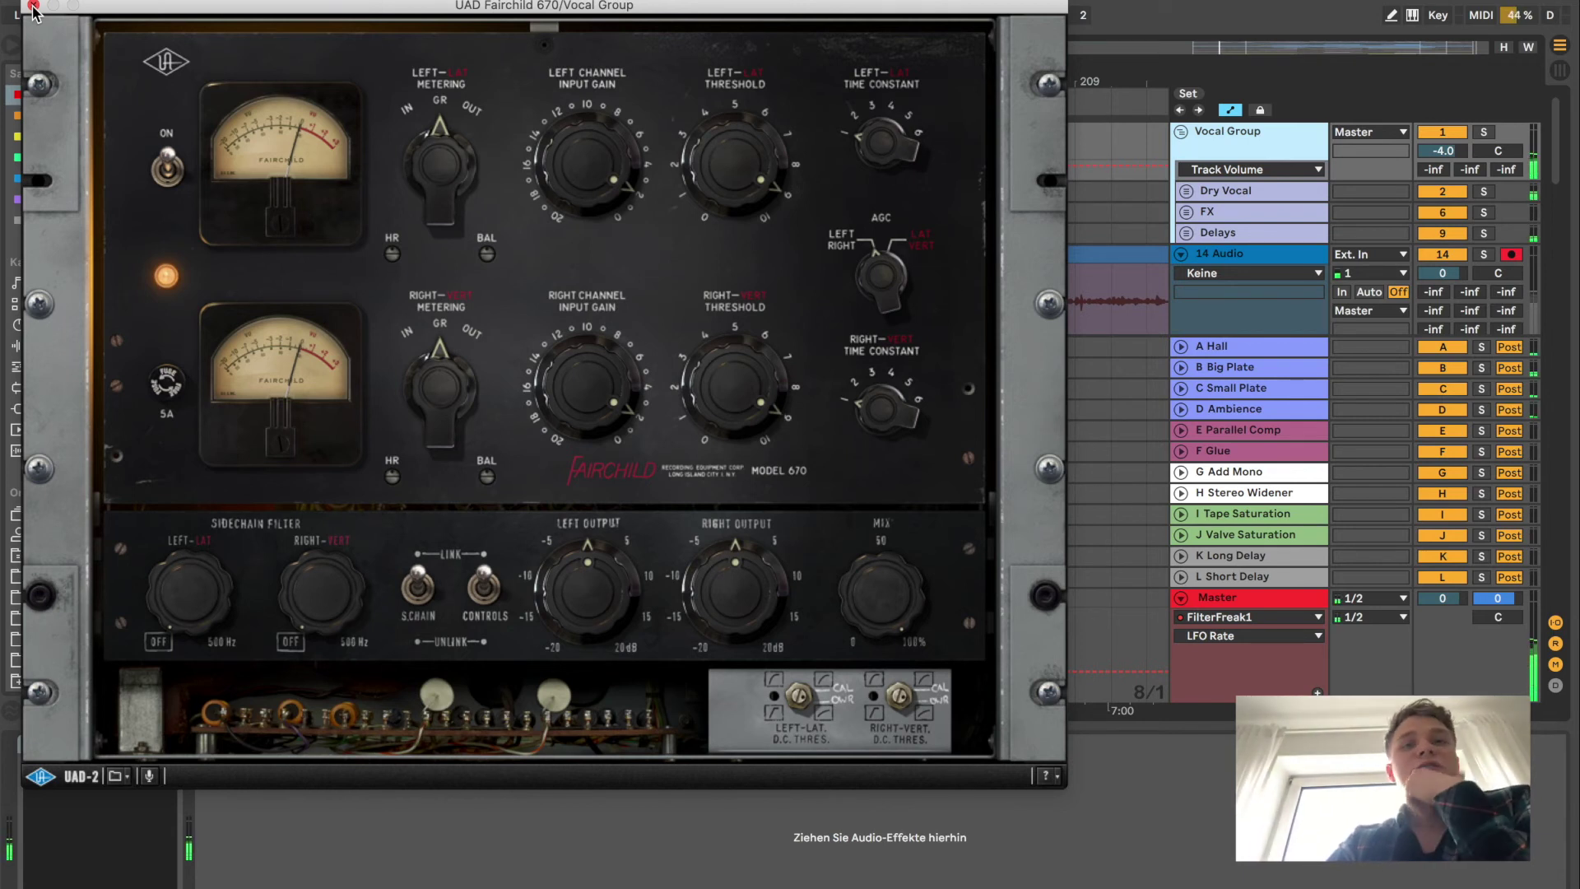
pyautogui.click(33, 7)
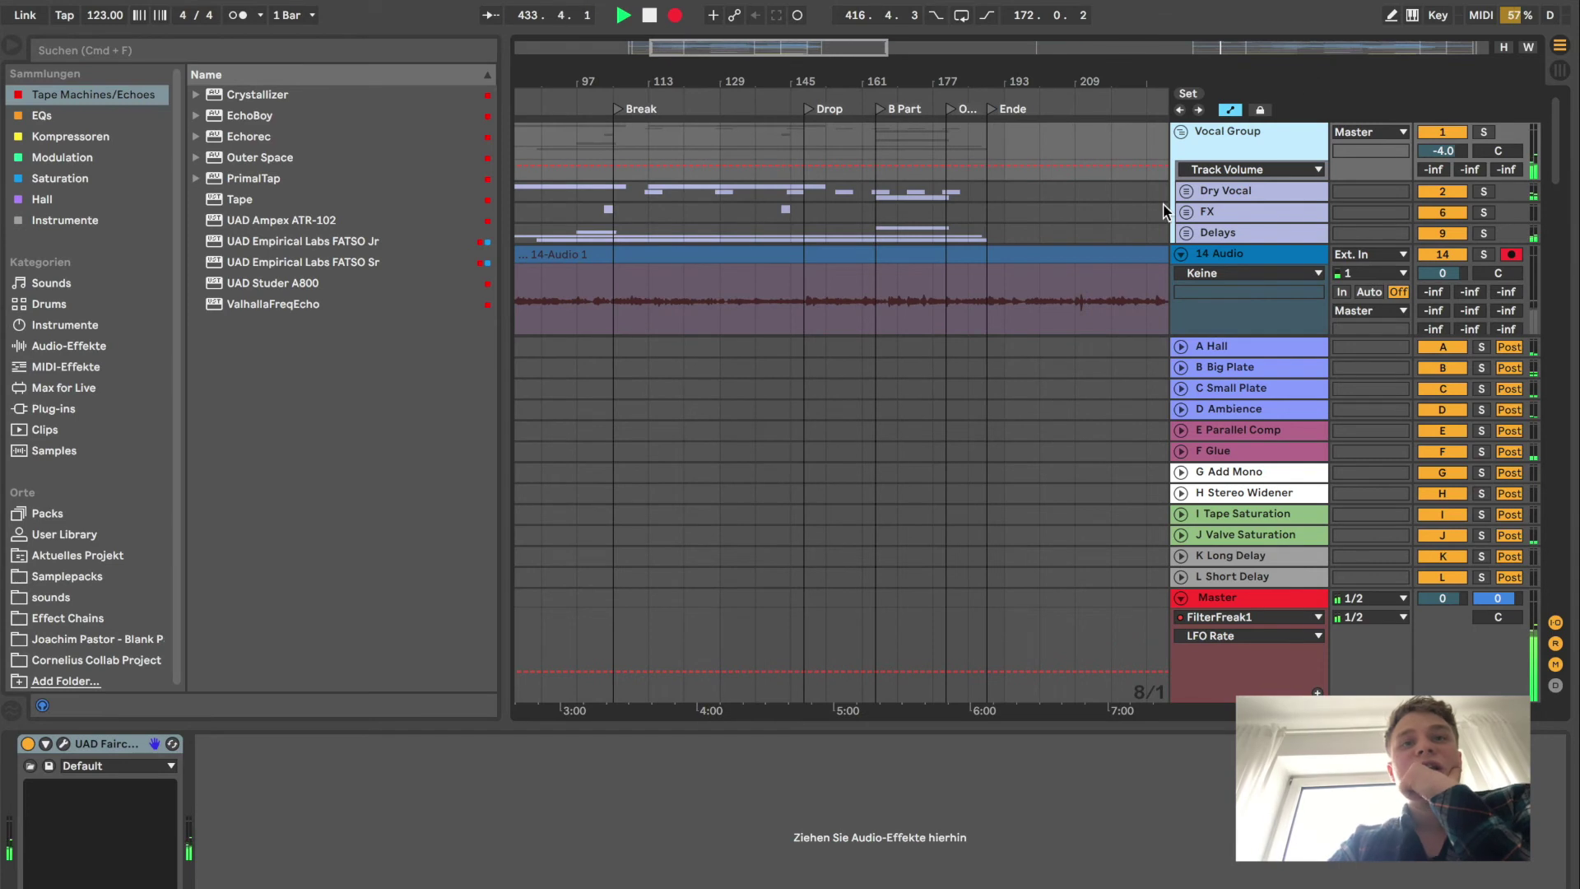
# Open the UAD Chandler Limited Curve Bender on the Music Group, examine its EQ band settings, and close the plug-in window.
pyautogui.scroll(-3, 1162, 212)
pyautogui.scroll(-1, 1163, 212)
pyautogui.click(1193, 218)
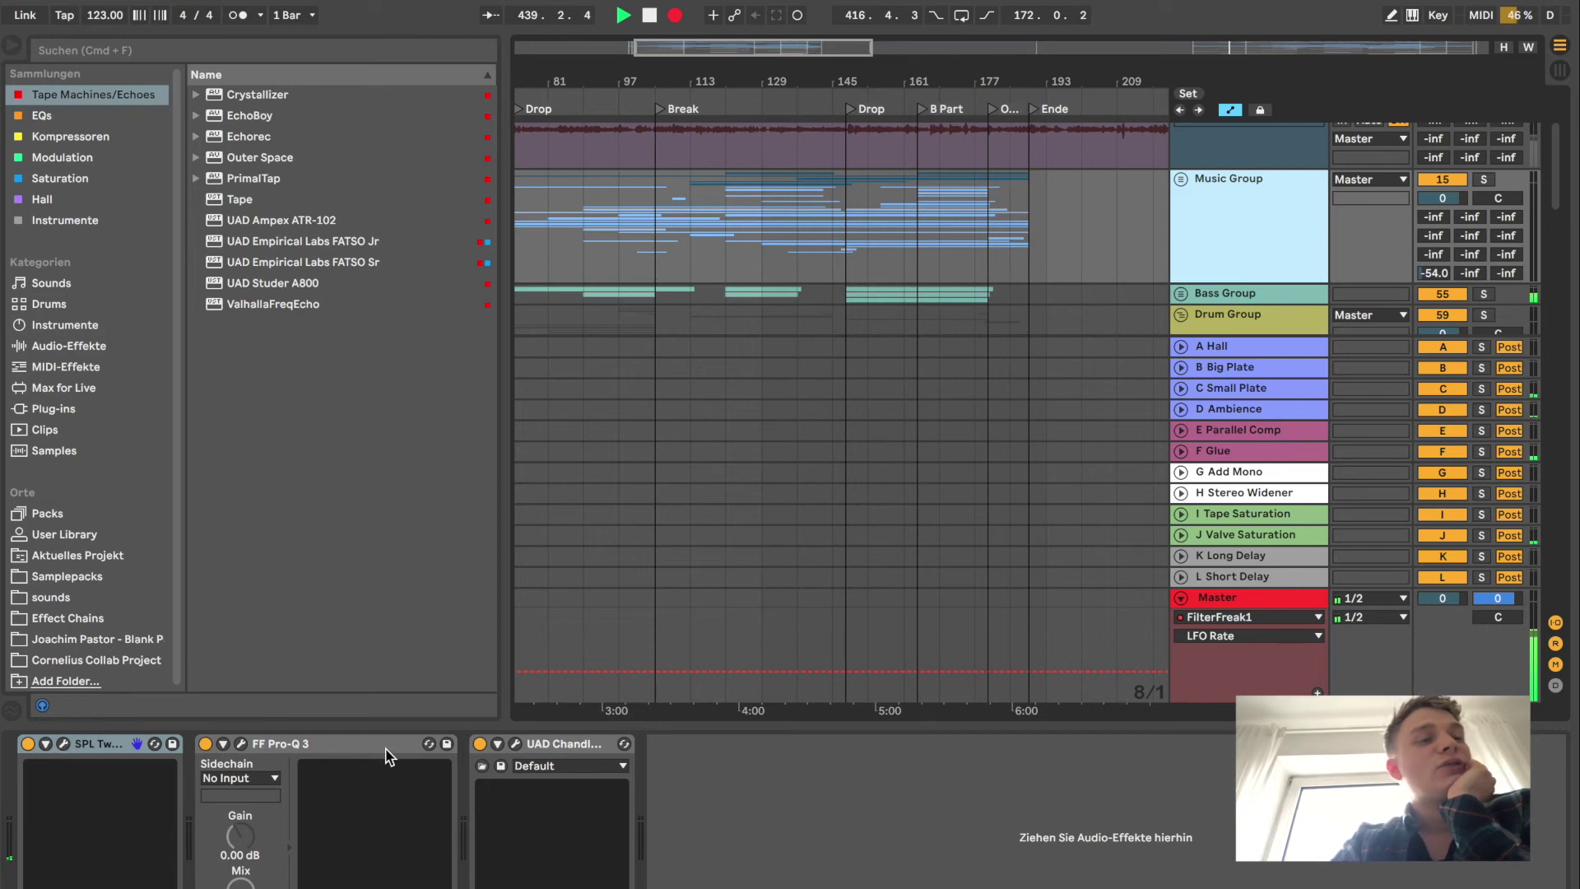
pyautogui.click(518, 744)
pyautogui.moveTo(650, 337); pyautogui.dragTo(571, 119)
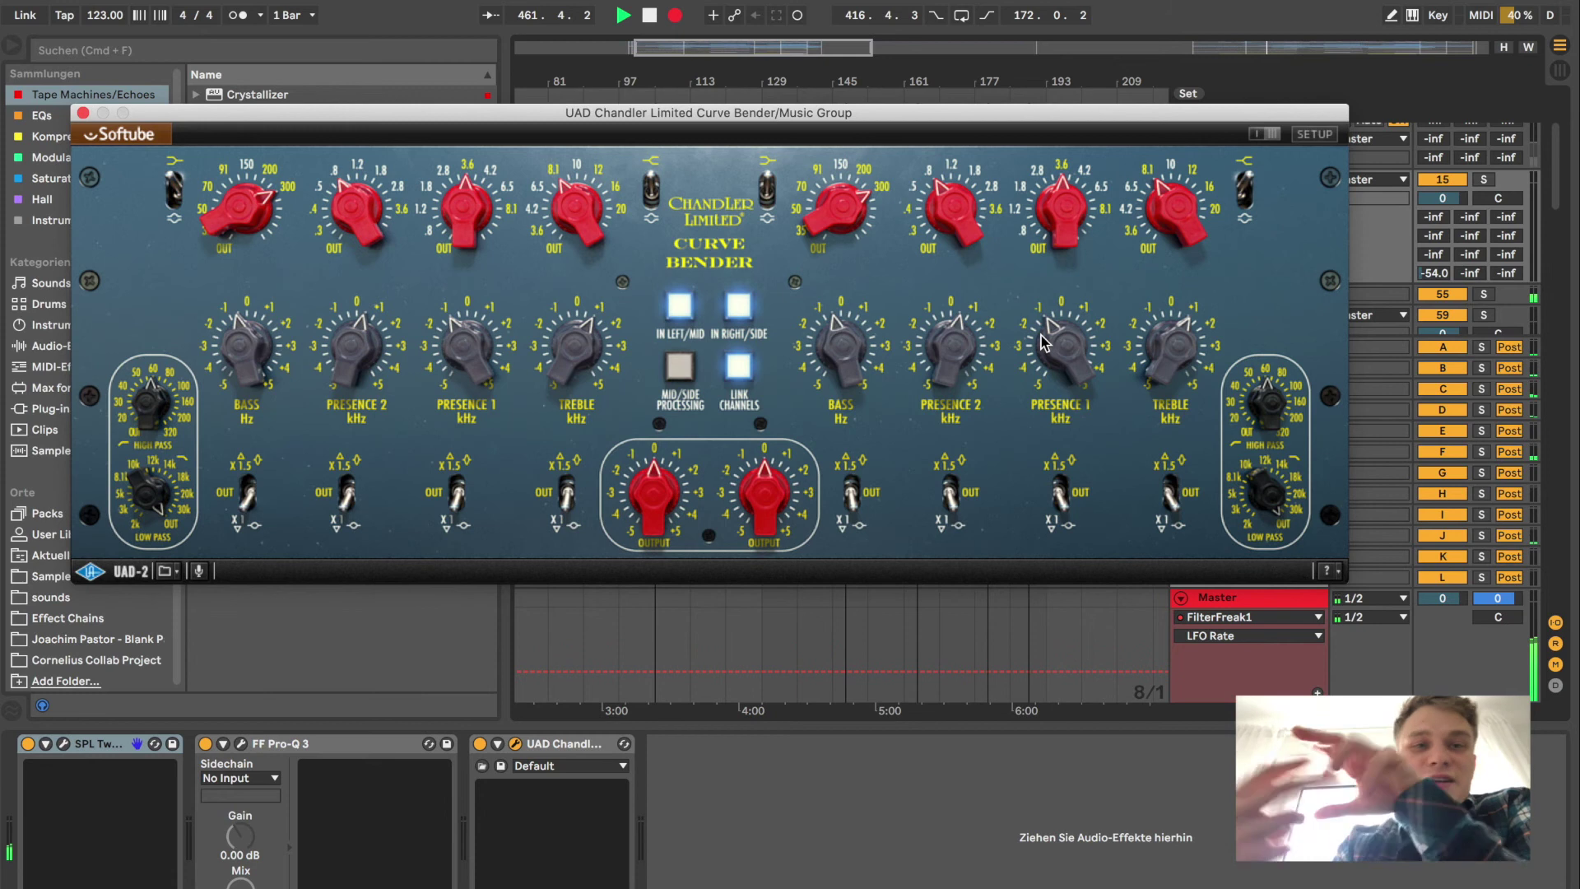
pyautogui.moveTo(1206, 347)
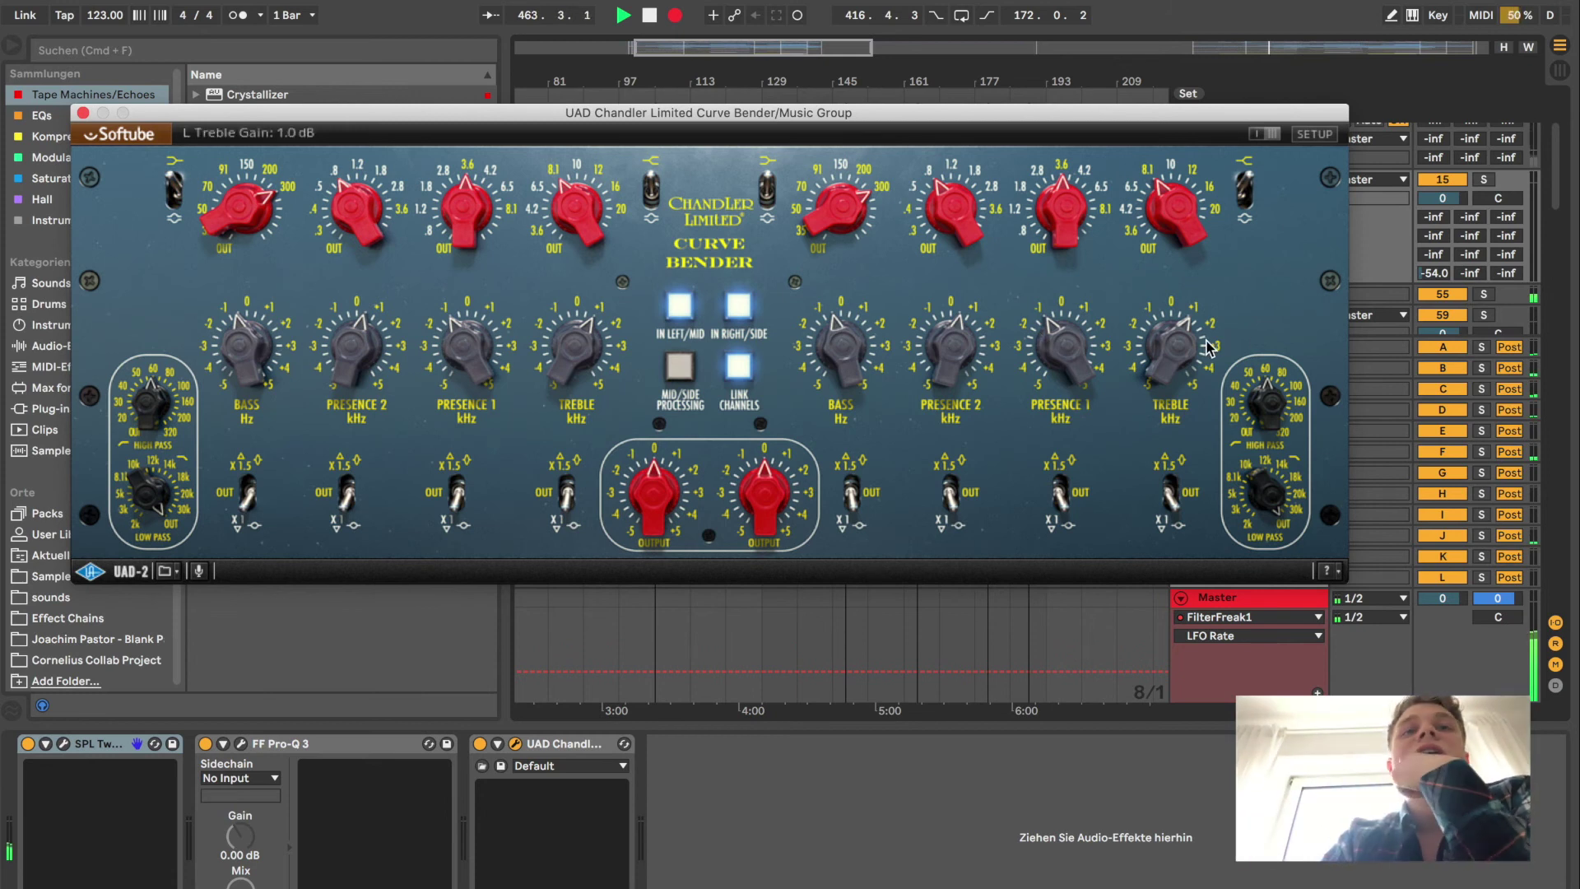
pyautogui.moveTo(1167, 150)
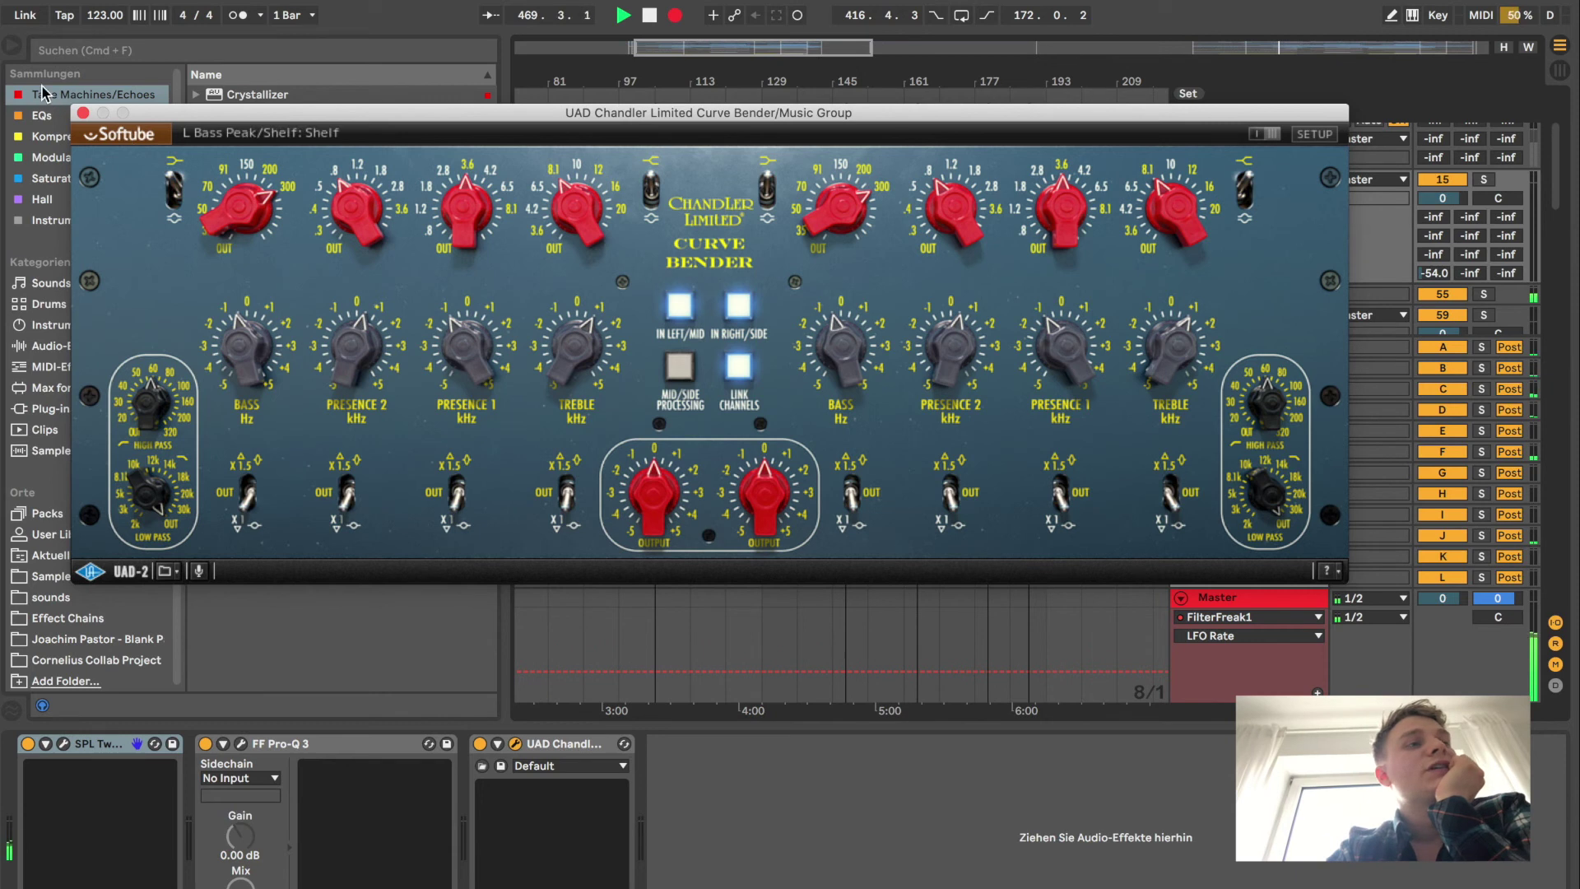
pyautogui.click(80, 113)
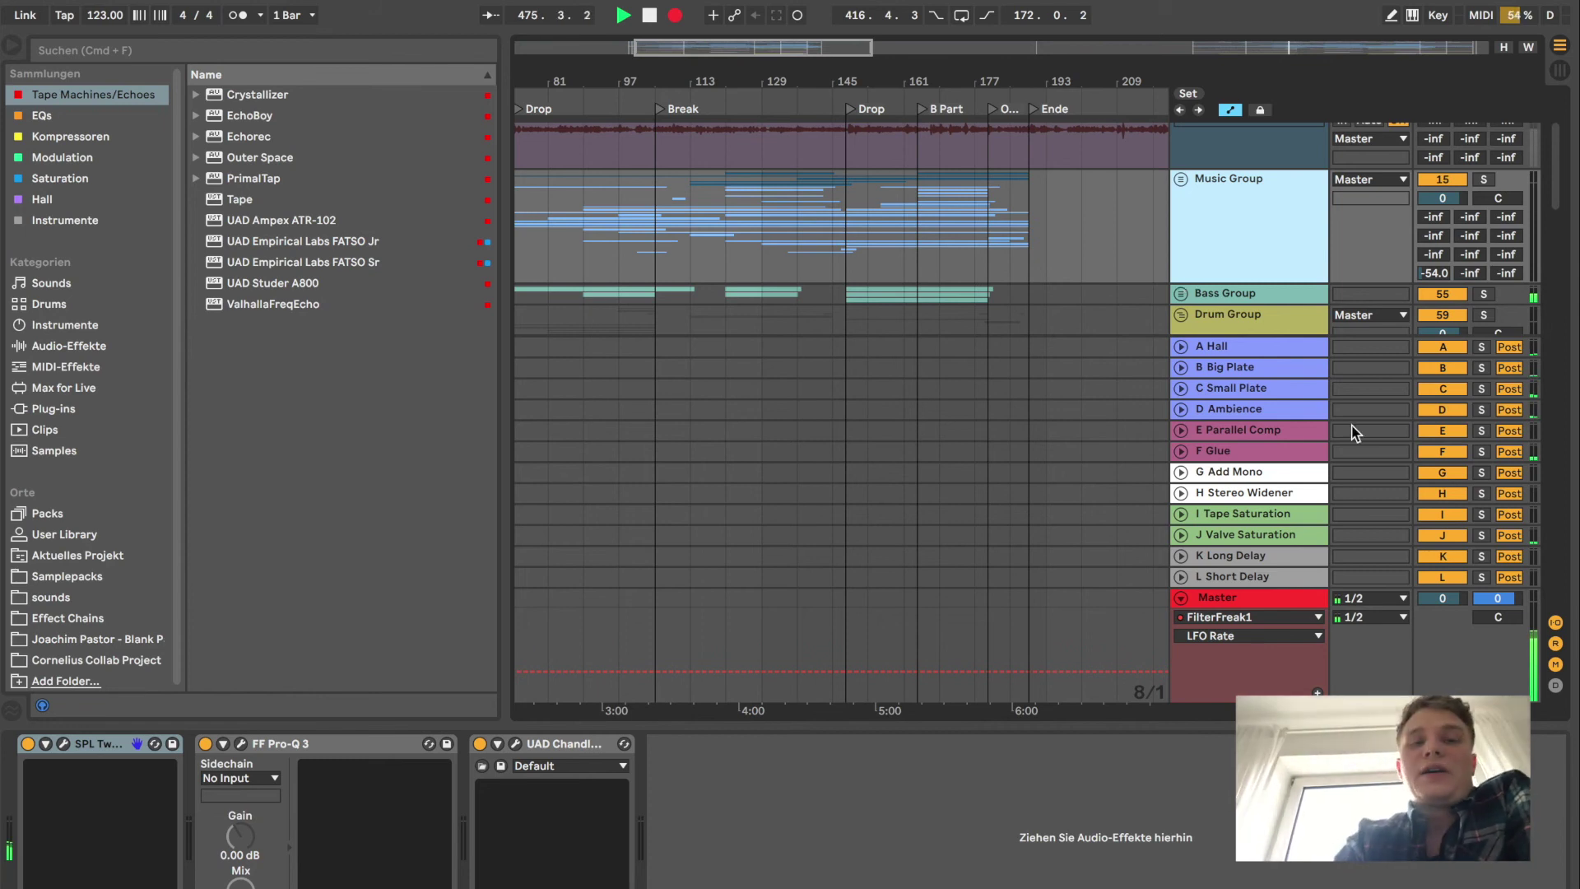
pyautogui.click(1262, 293)
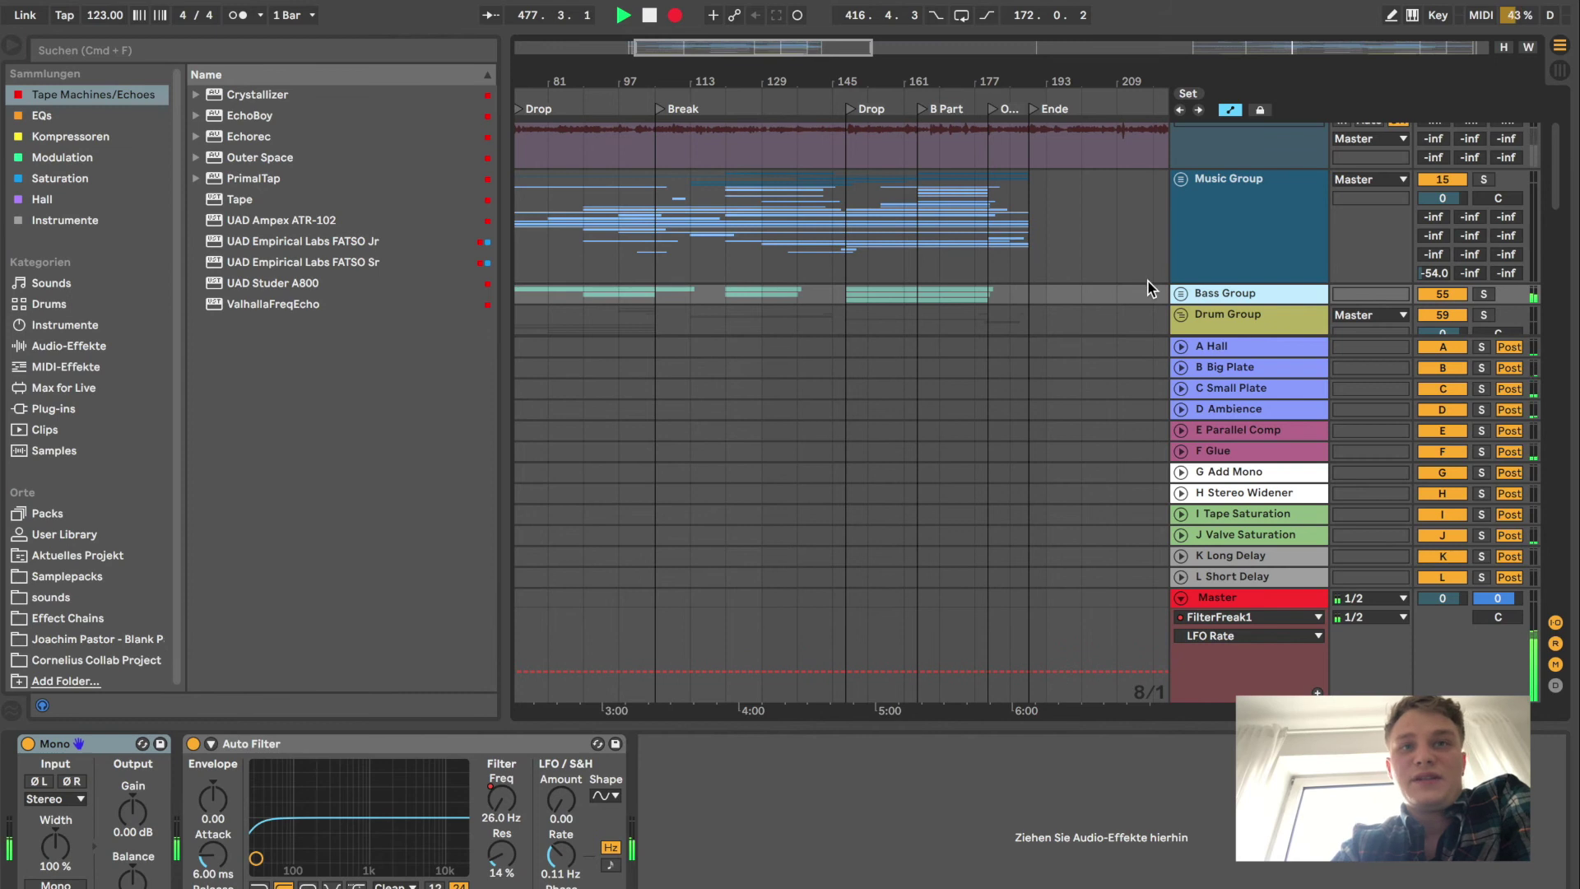
pyautogui.click(1181, 294)
pyautogui.scroll(-3, 1193, 303)
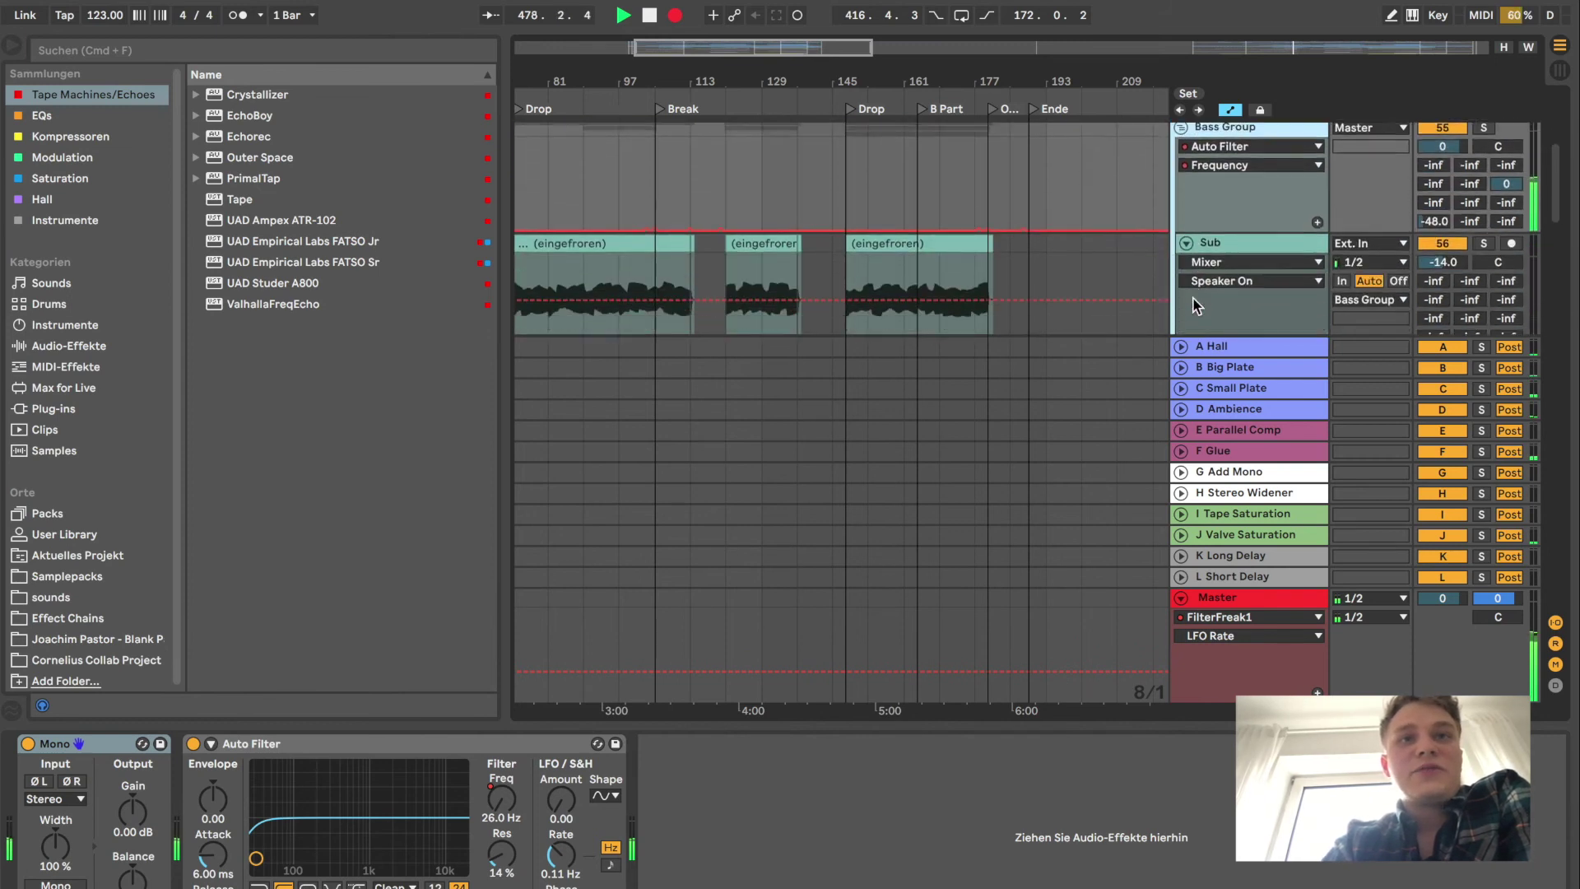
pyautogui.scroll(-4, 1195, 306)
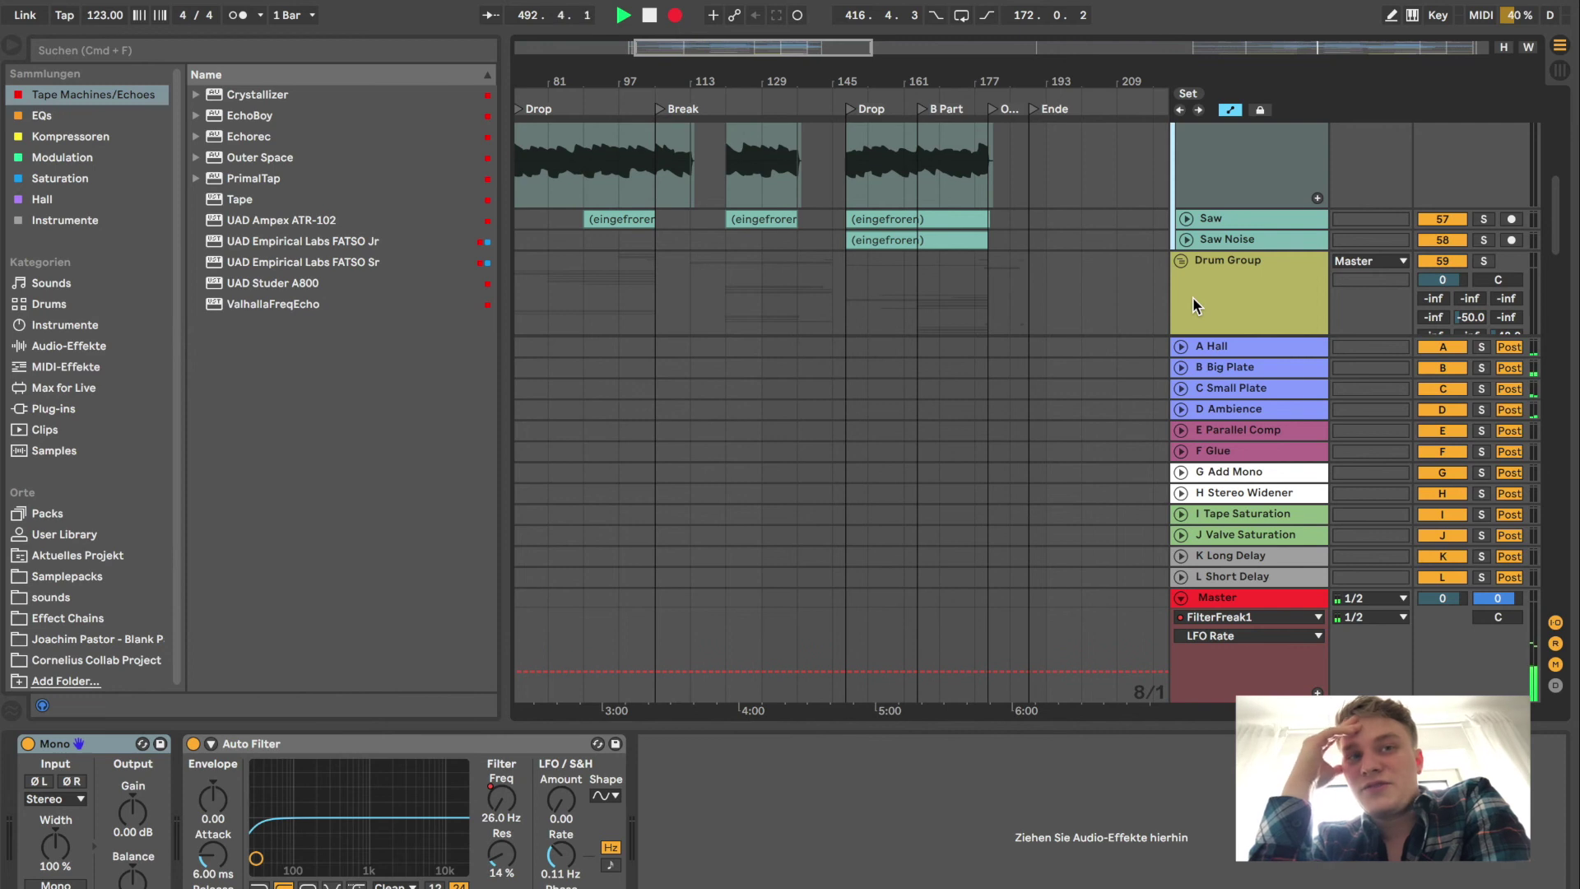
pyautogui.scroll(8, 1193, 299)
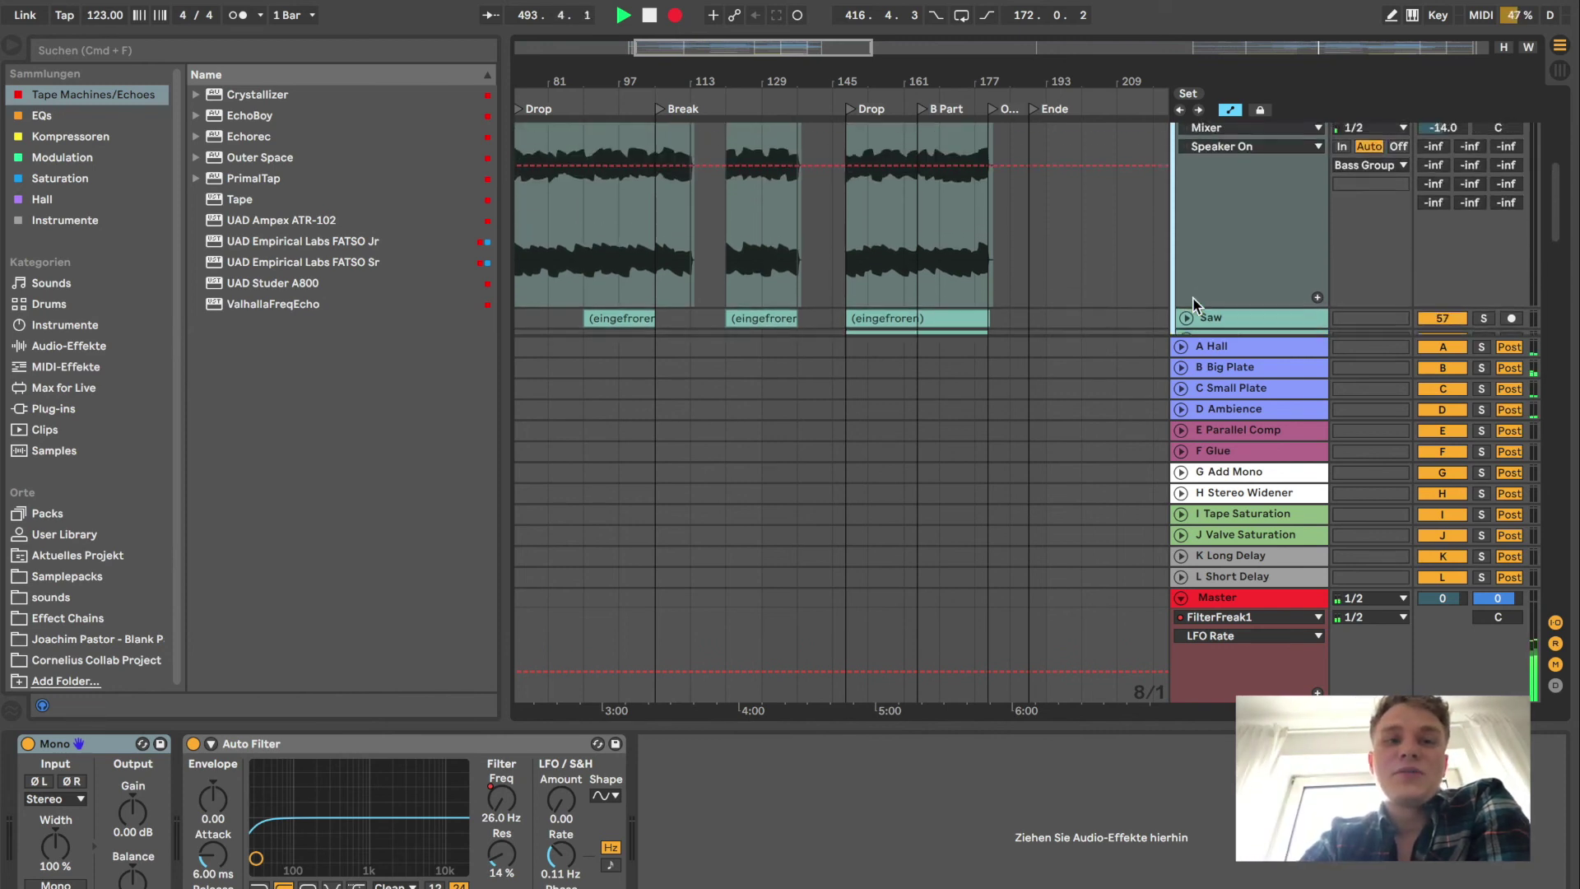
pyautogui.scroll(3, 1195, 306)
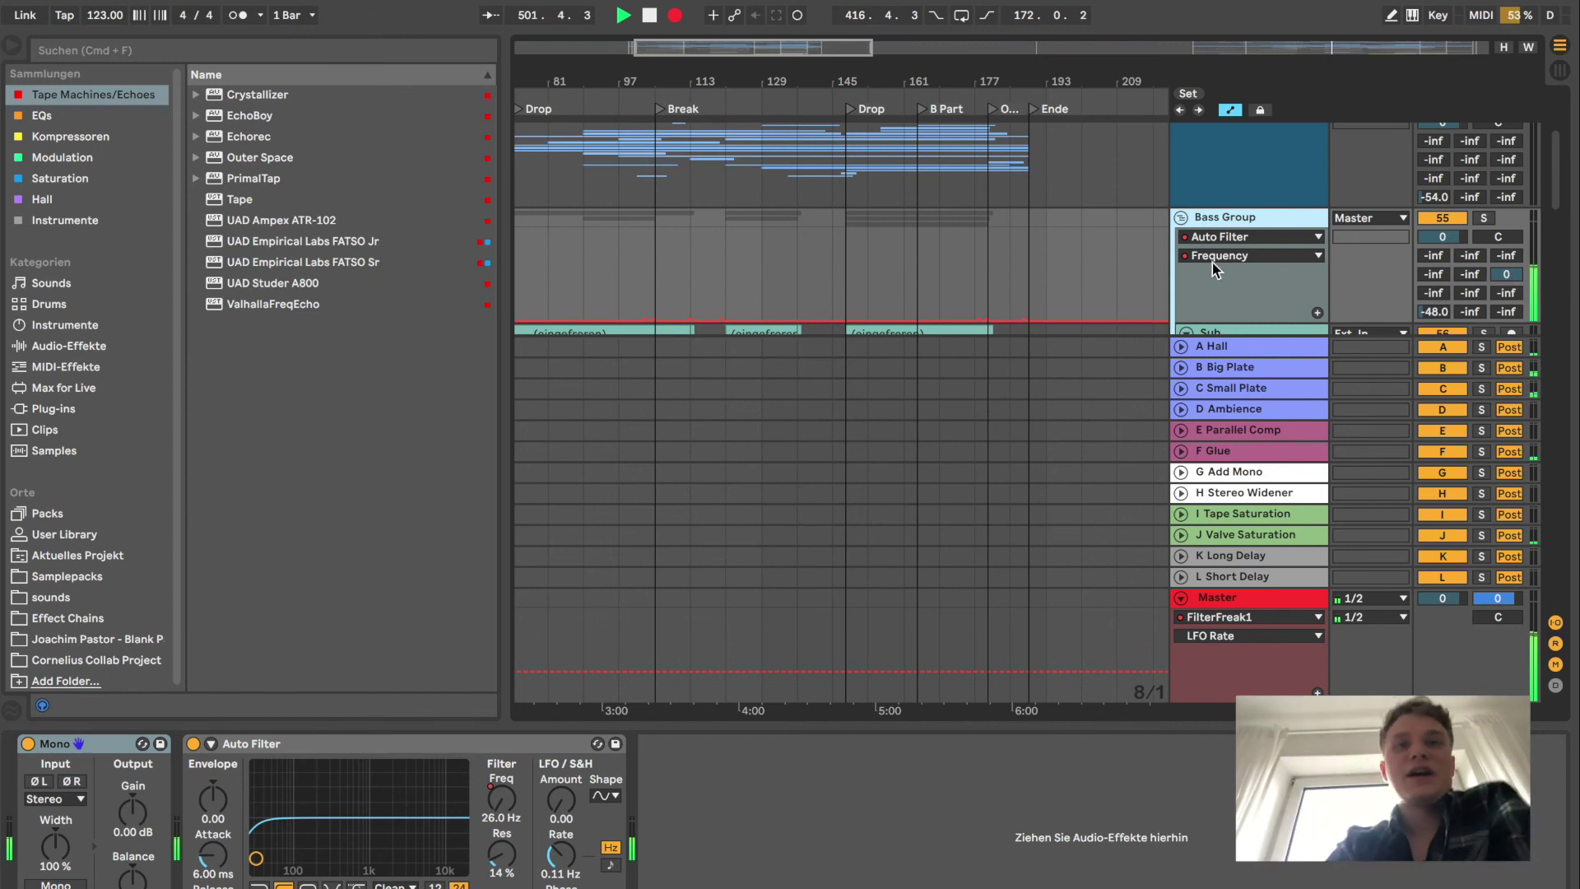
pyautogui.scroll(-5, 1149, 274)
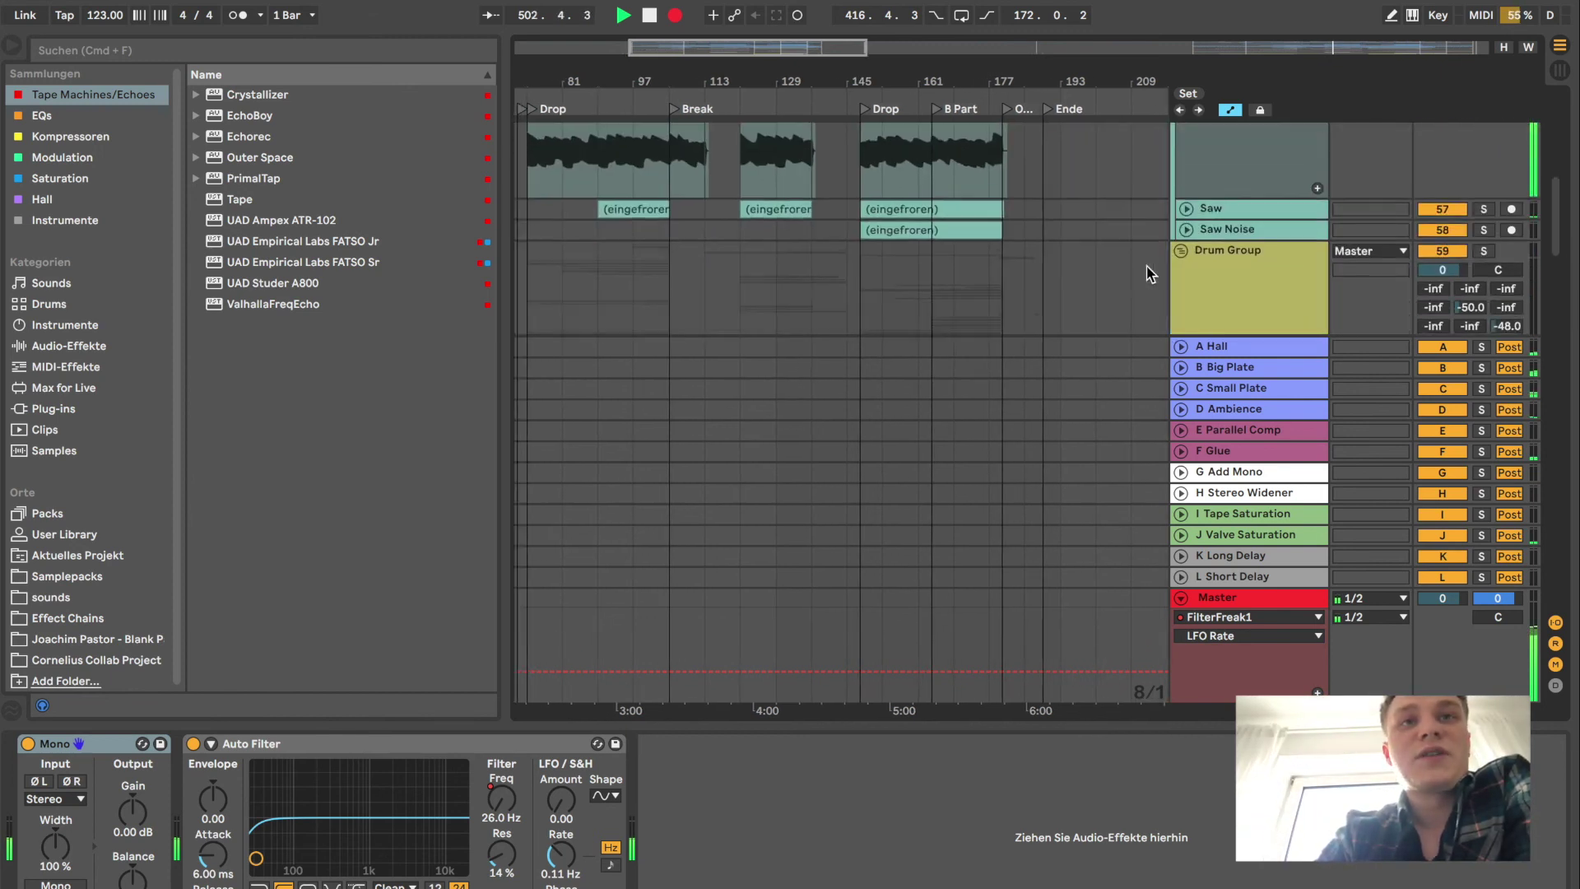
pyautogui.scroll(5, 1149, 274)
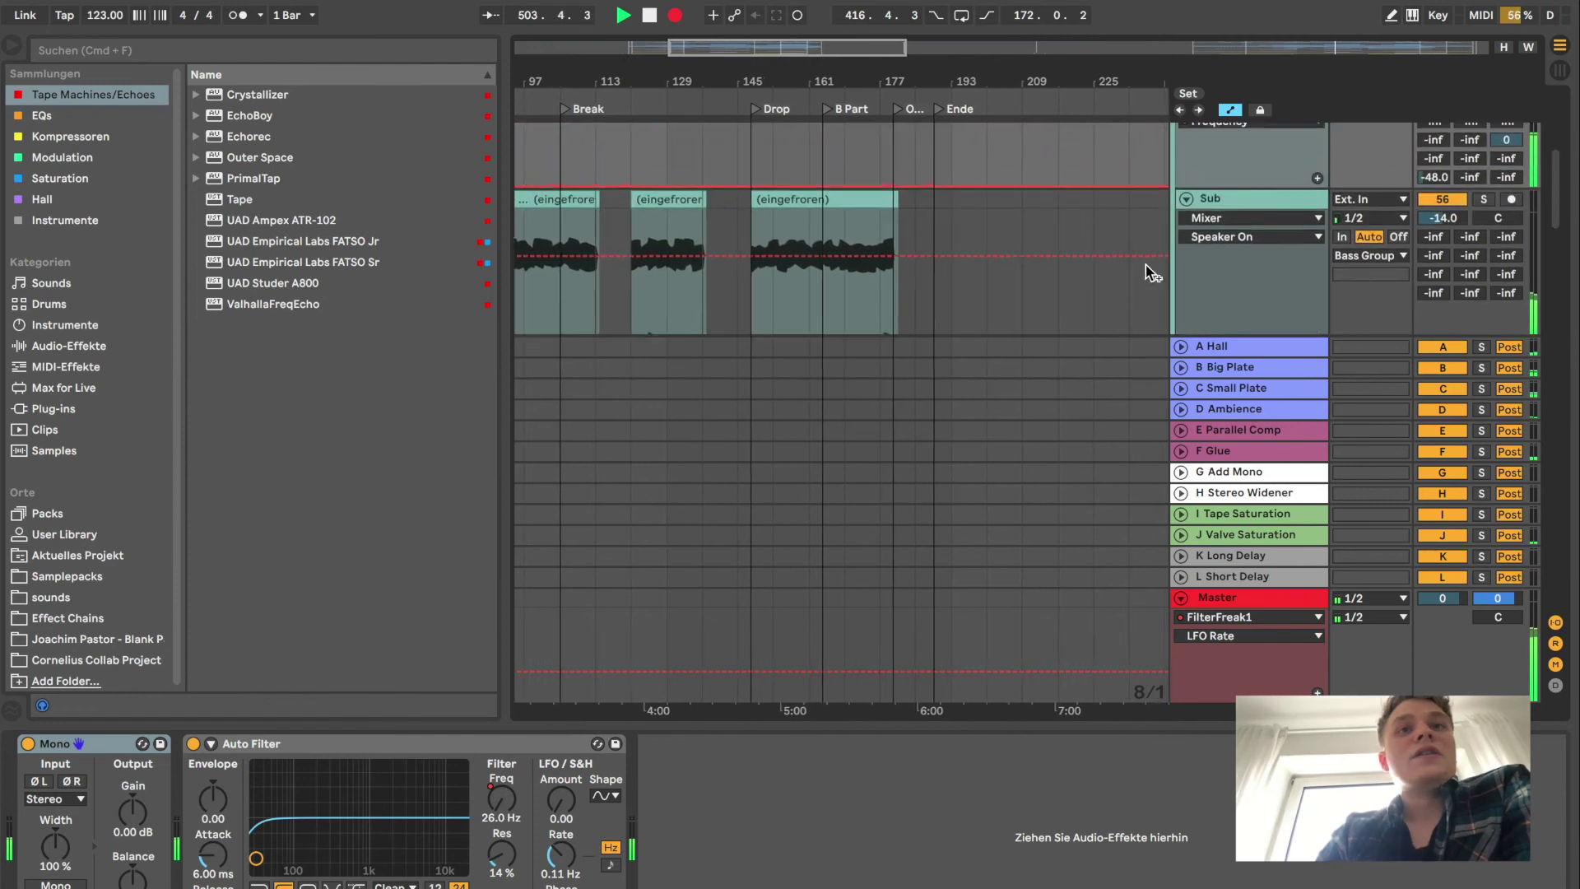
pyautogui.scroll(-3, 1224, 284)
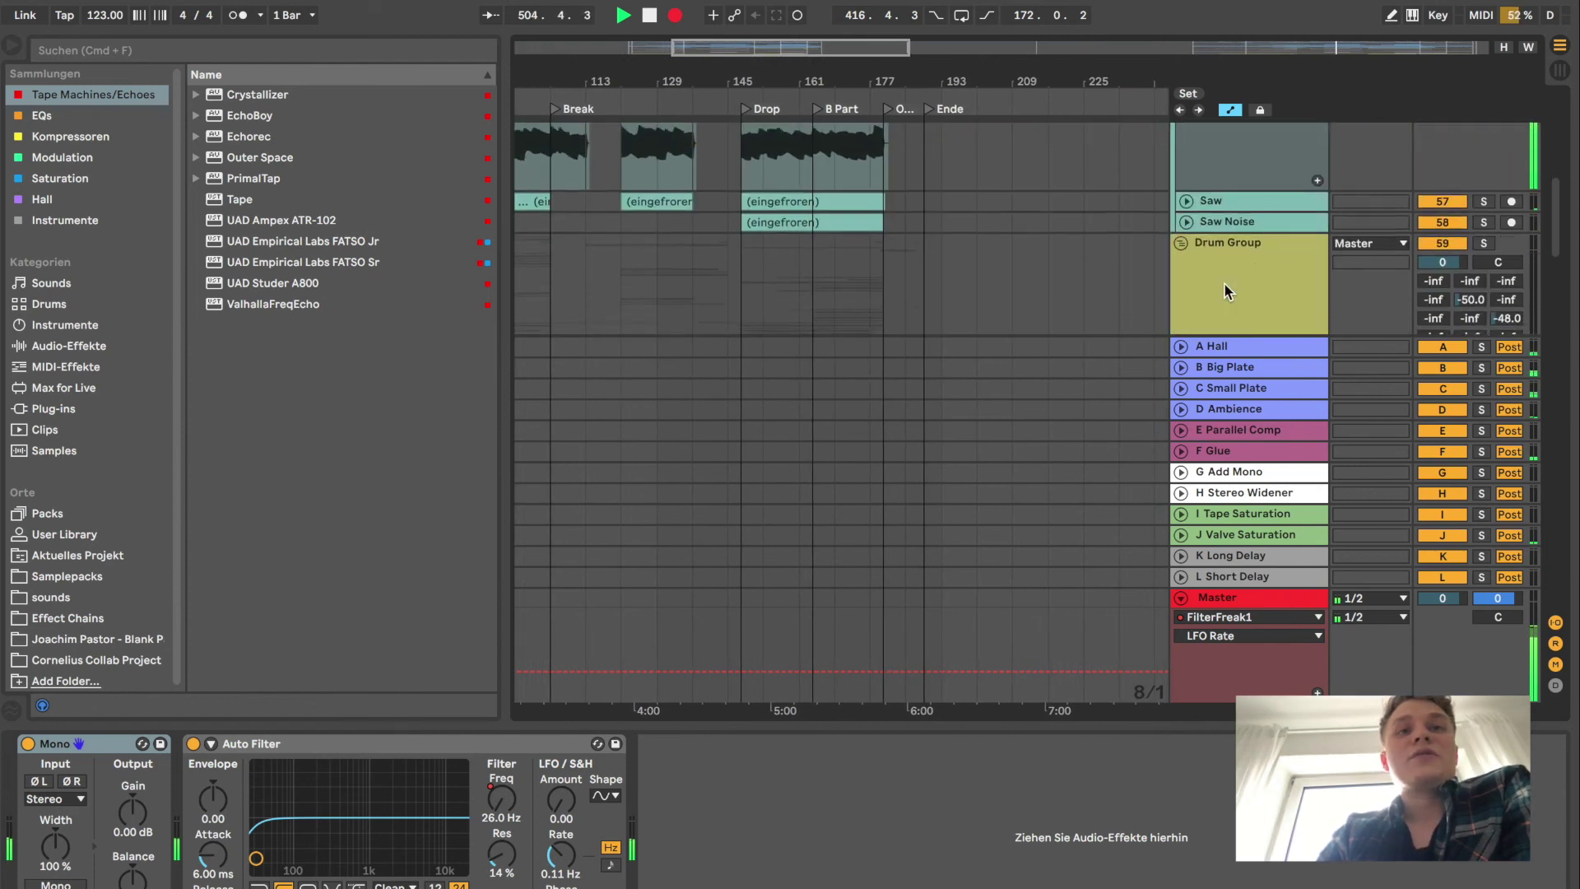
pyautogui.scroll(2, 1223, 283)
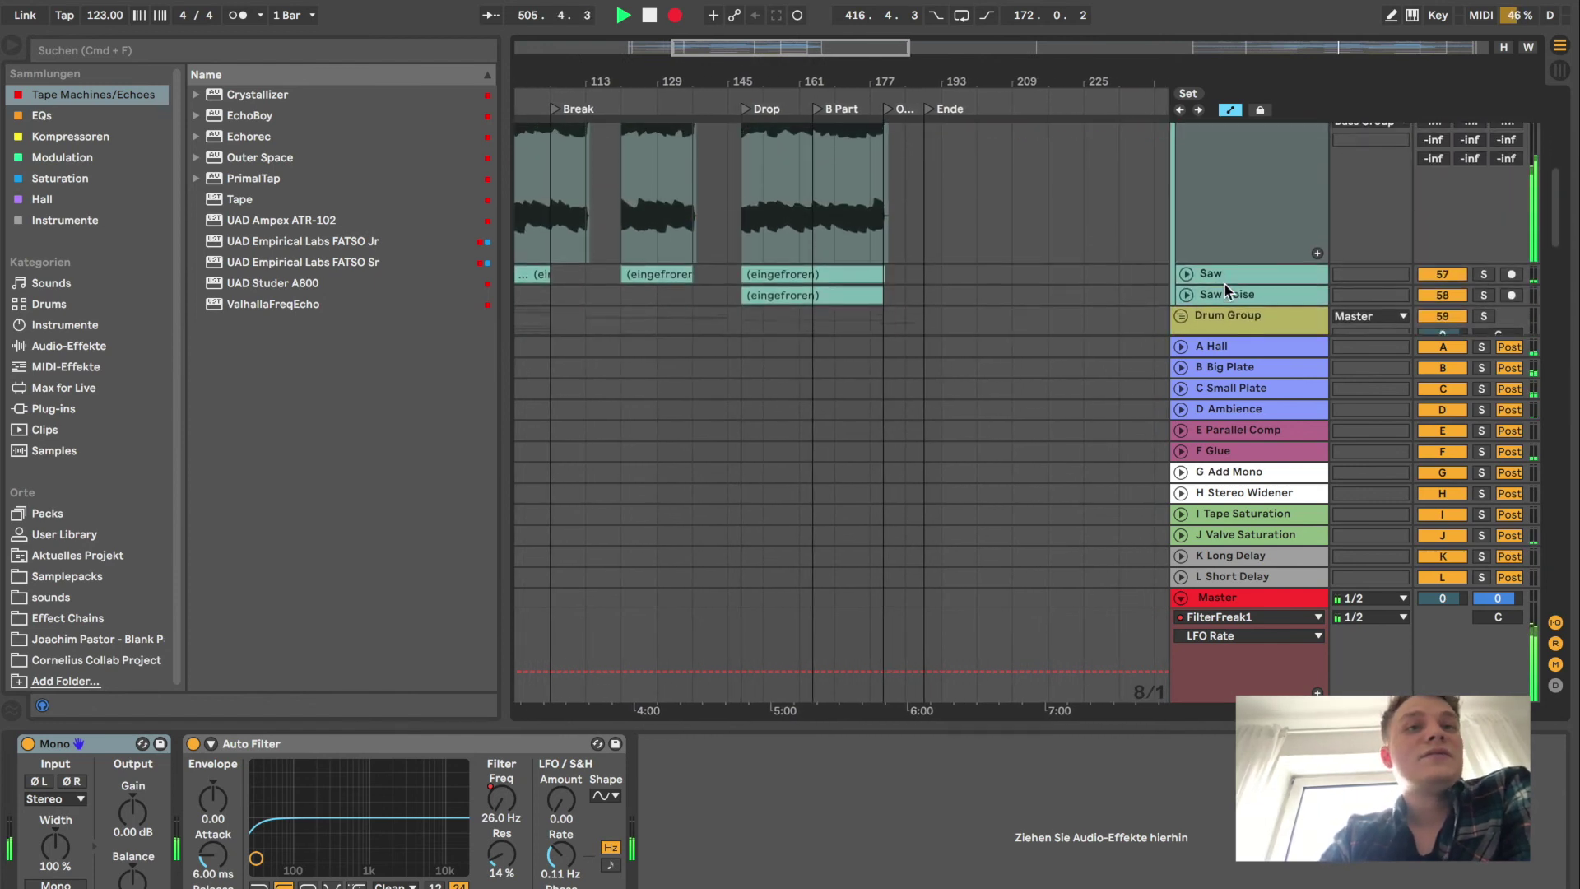
# Locate the Drum Group below the bass tracks, look over its sends, and show its device chain.
pyautogui.scroll(-3, 1224, 284)
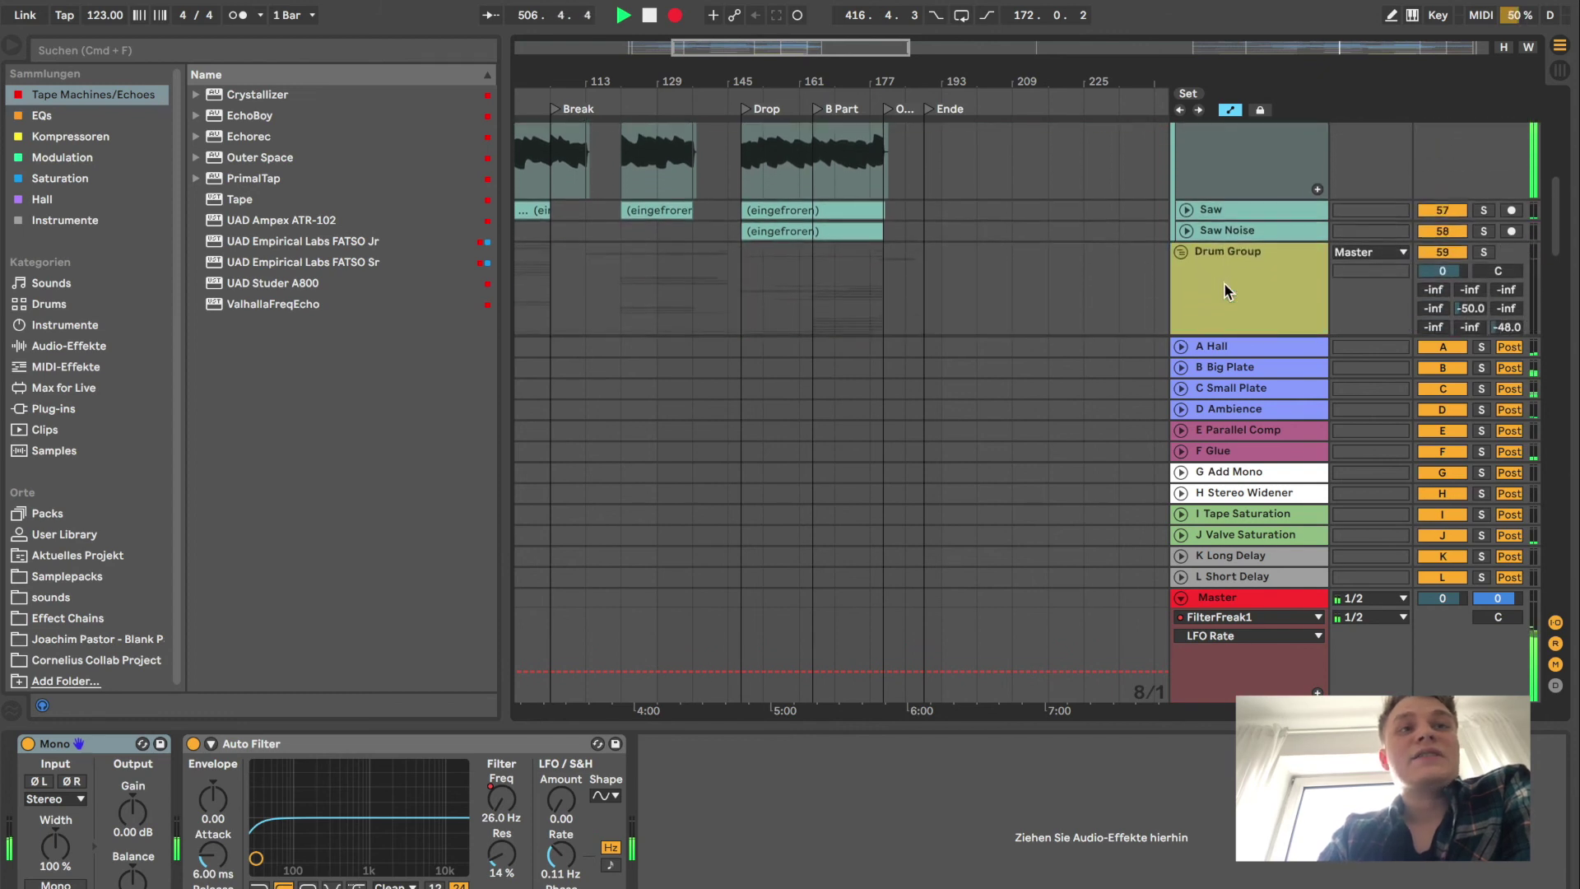
pyautogui.scroll(2, 1224, 284)
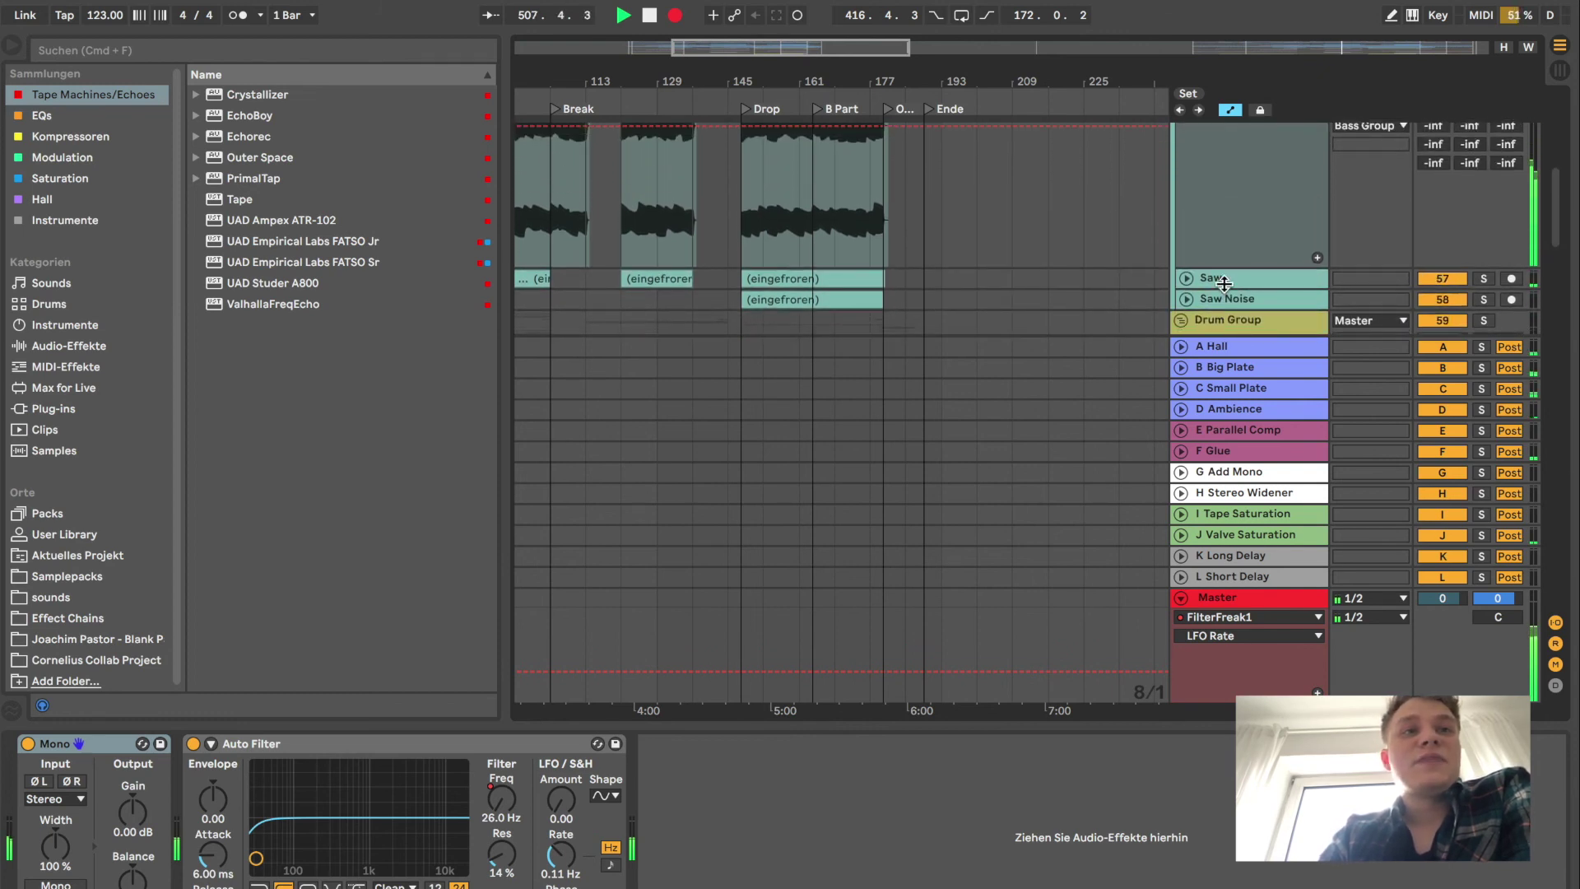
pyautogui.moveTo(1005, 84); pyautogui.dragTo(1061, 83)
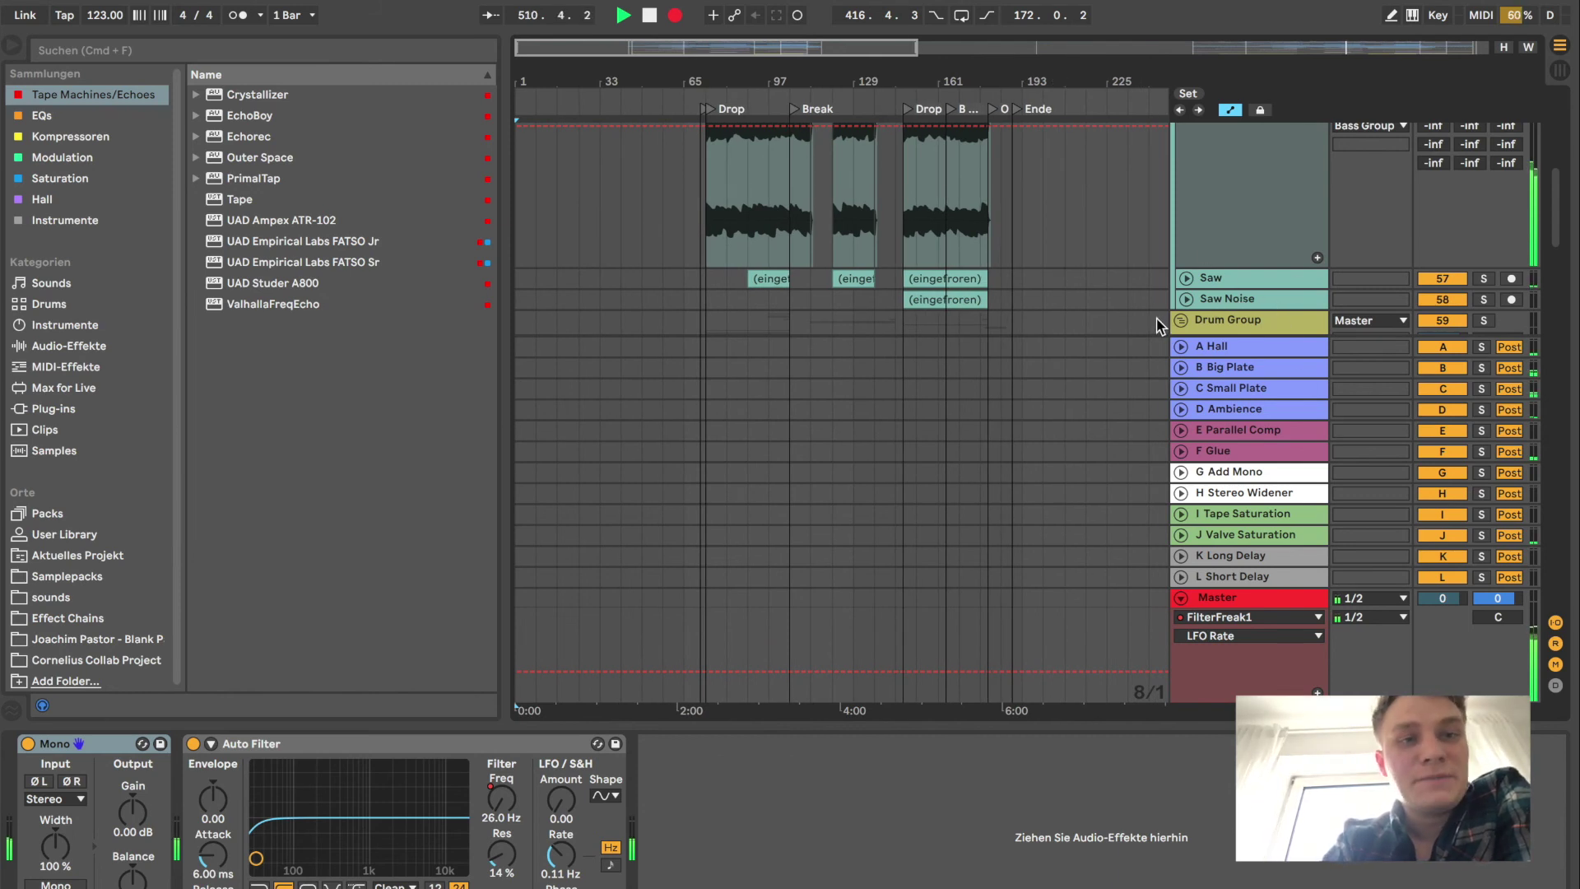
pyautogui.press('Right')
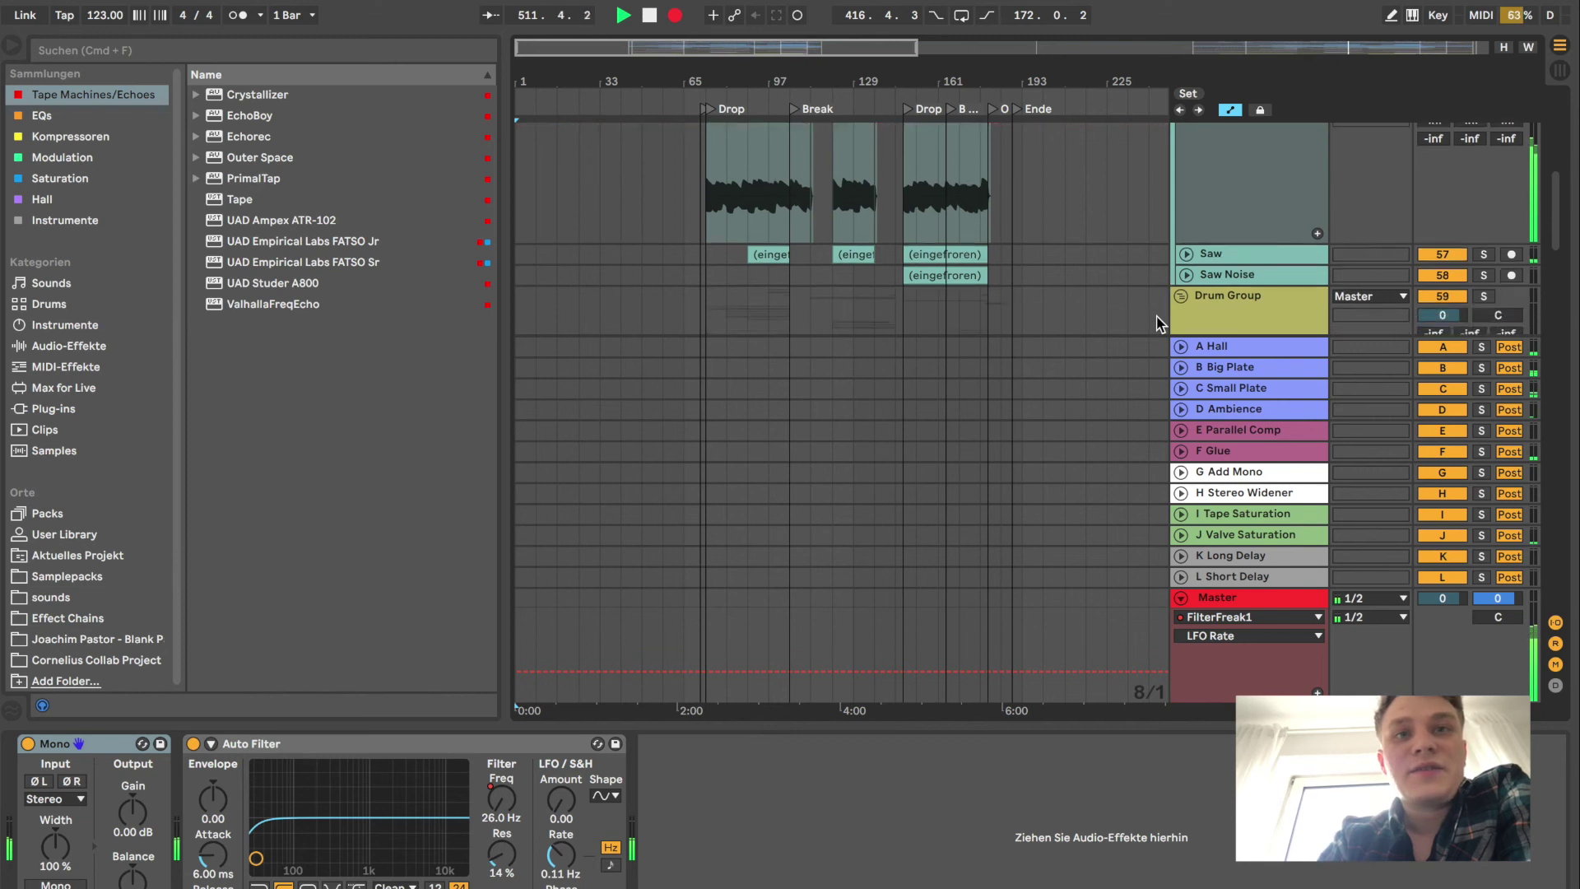
pyautogui.scroll(1, 1156, 322)
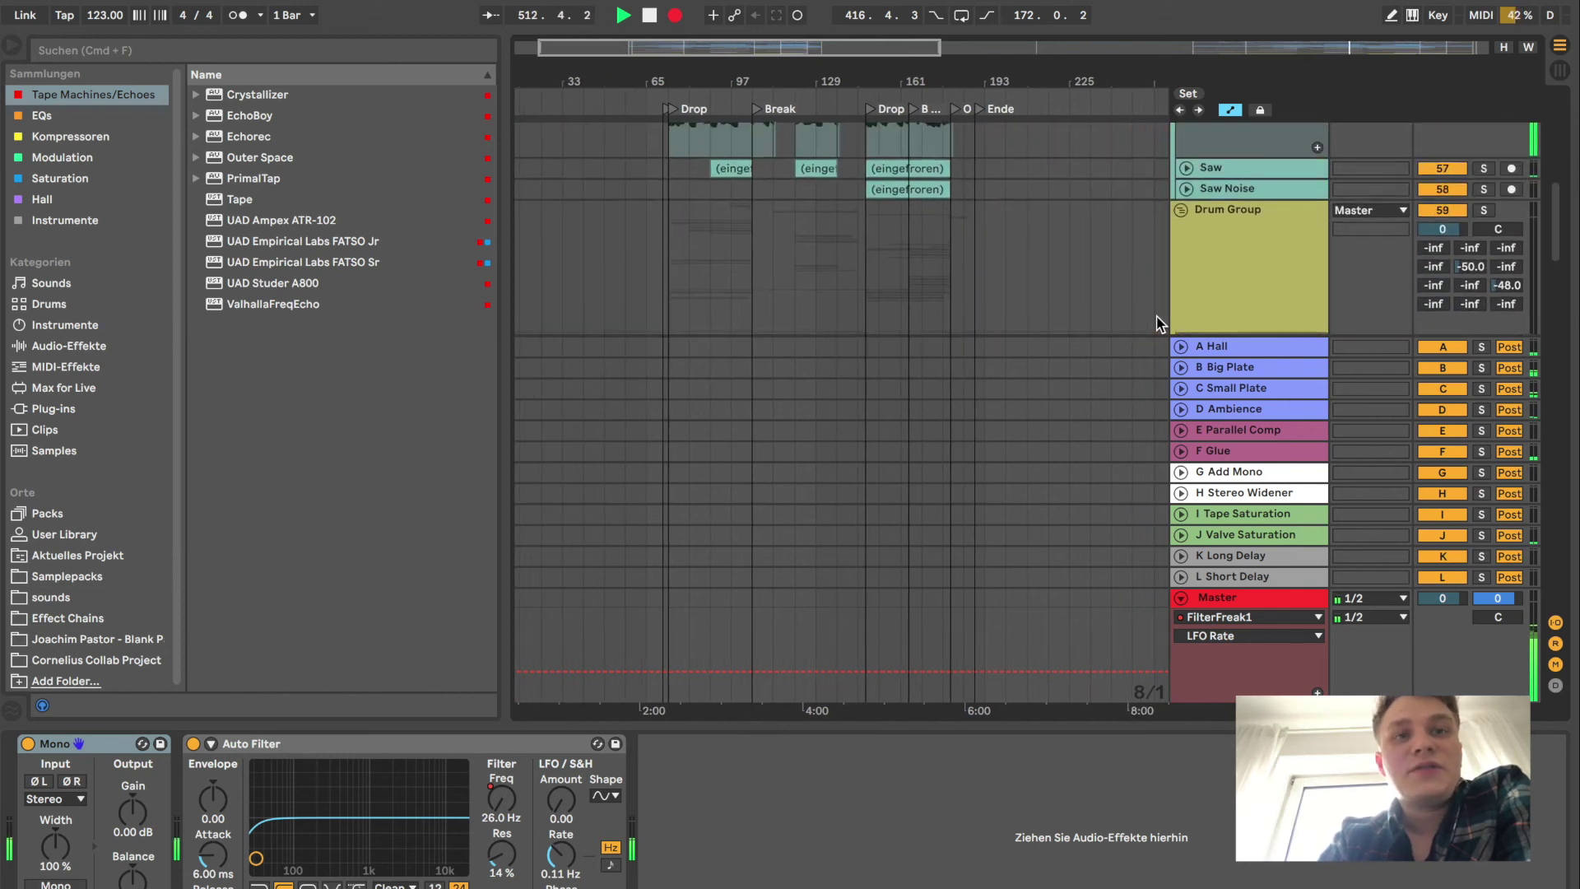
pyautogui.click(1250, 235)
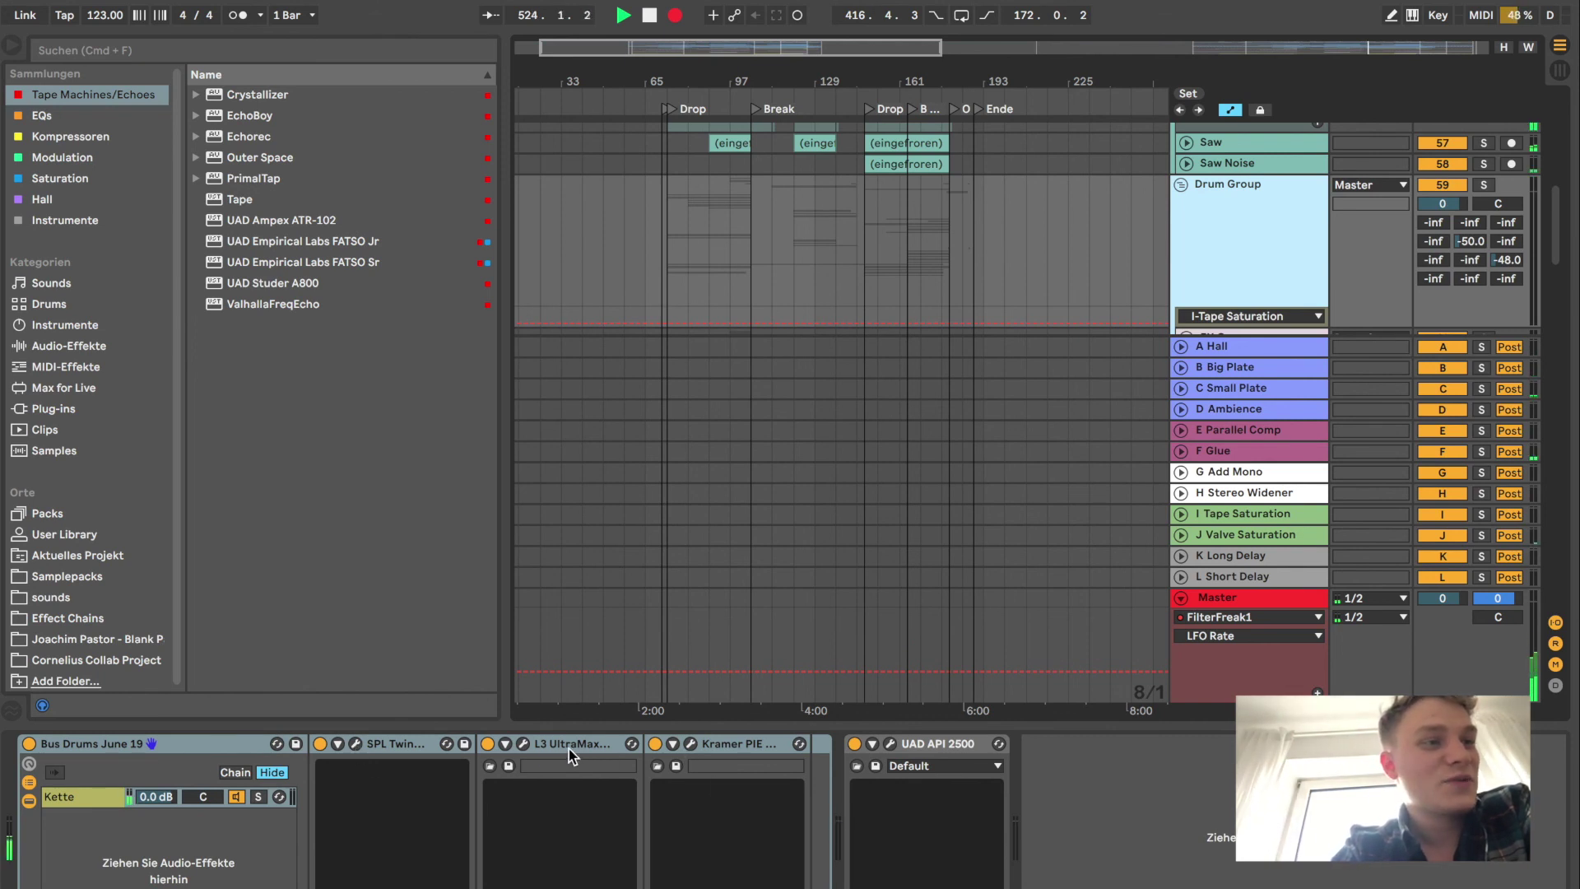
# Open the L3 UltraMaximizer, Kramer PIE and UAD API 2500 on the Drum Group one by one, examining their settings and closing each window.
pyautogui.click(523, 744)
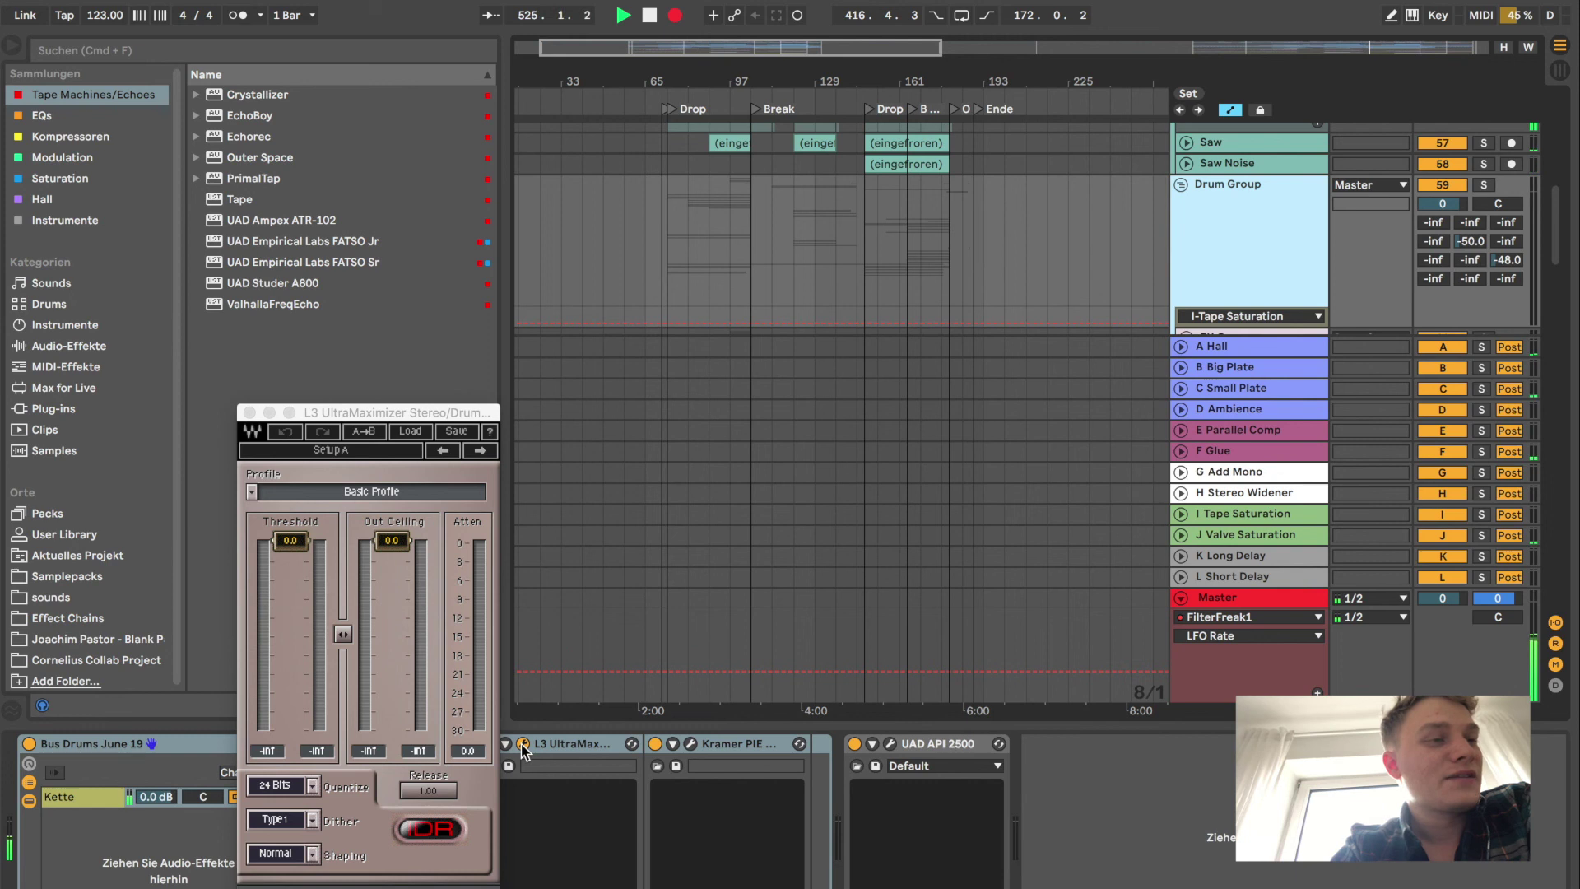
pyautogui.click(524, 744)
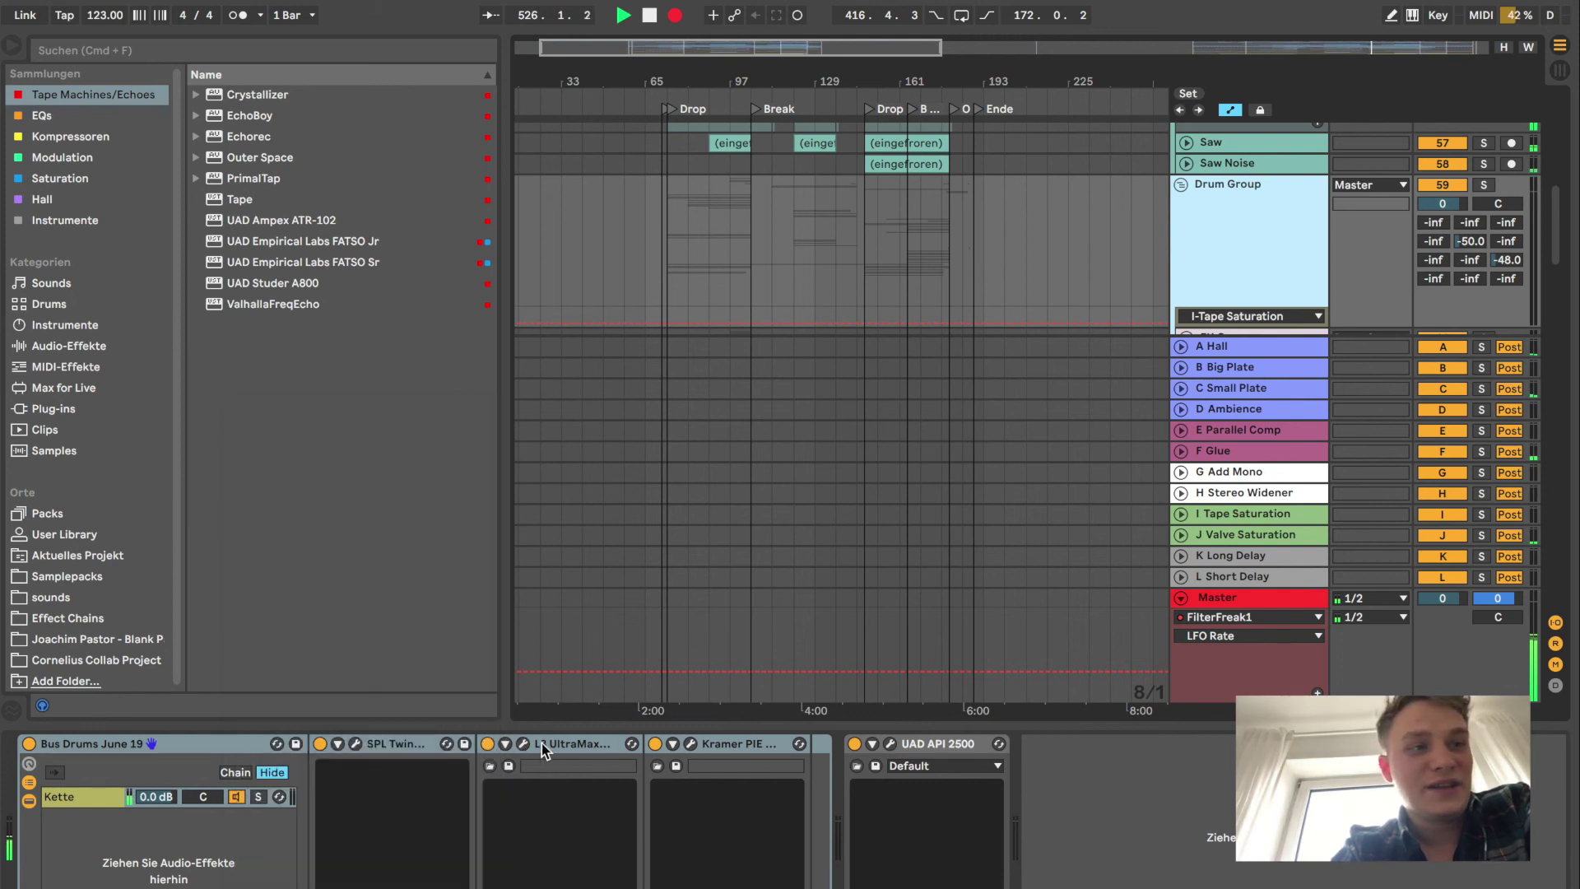
pyautogui.click(691, 744)
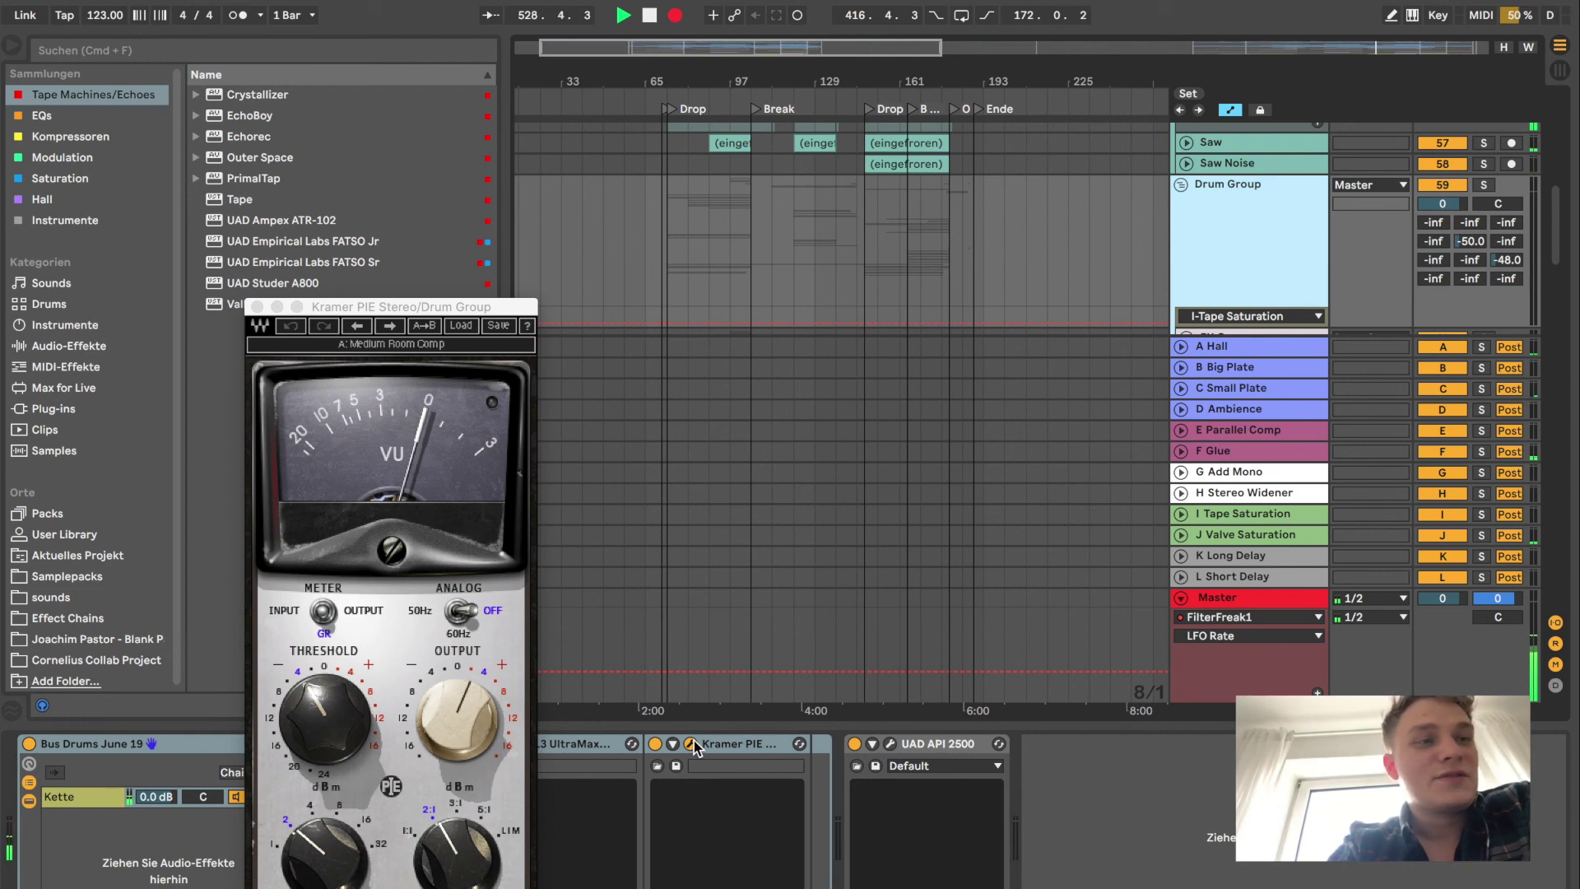
pyautogui.click(256, 307)
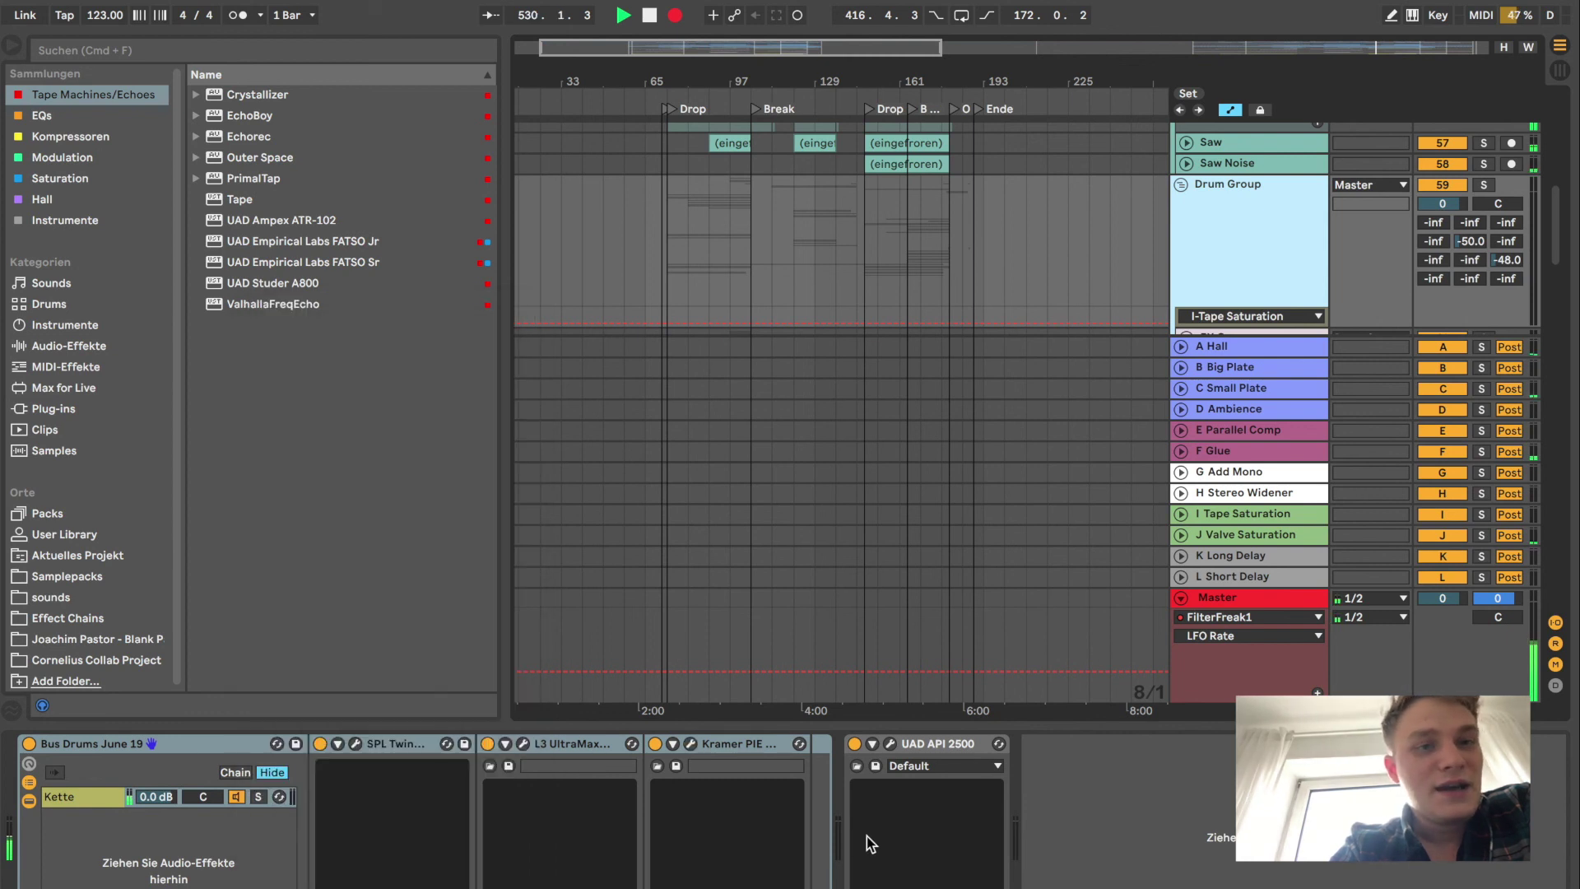
pyautogui.click(890, 745)
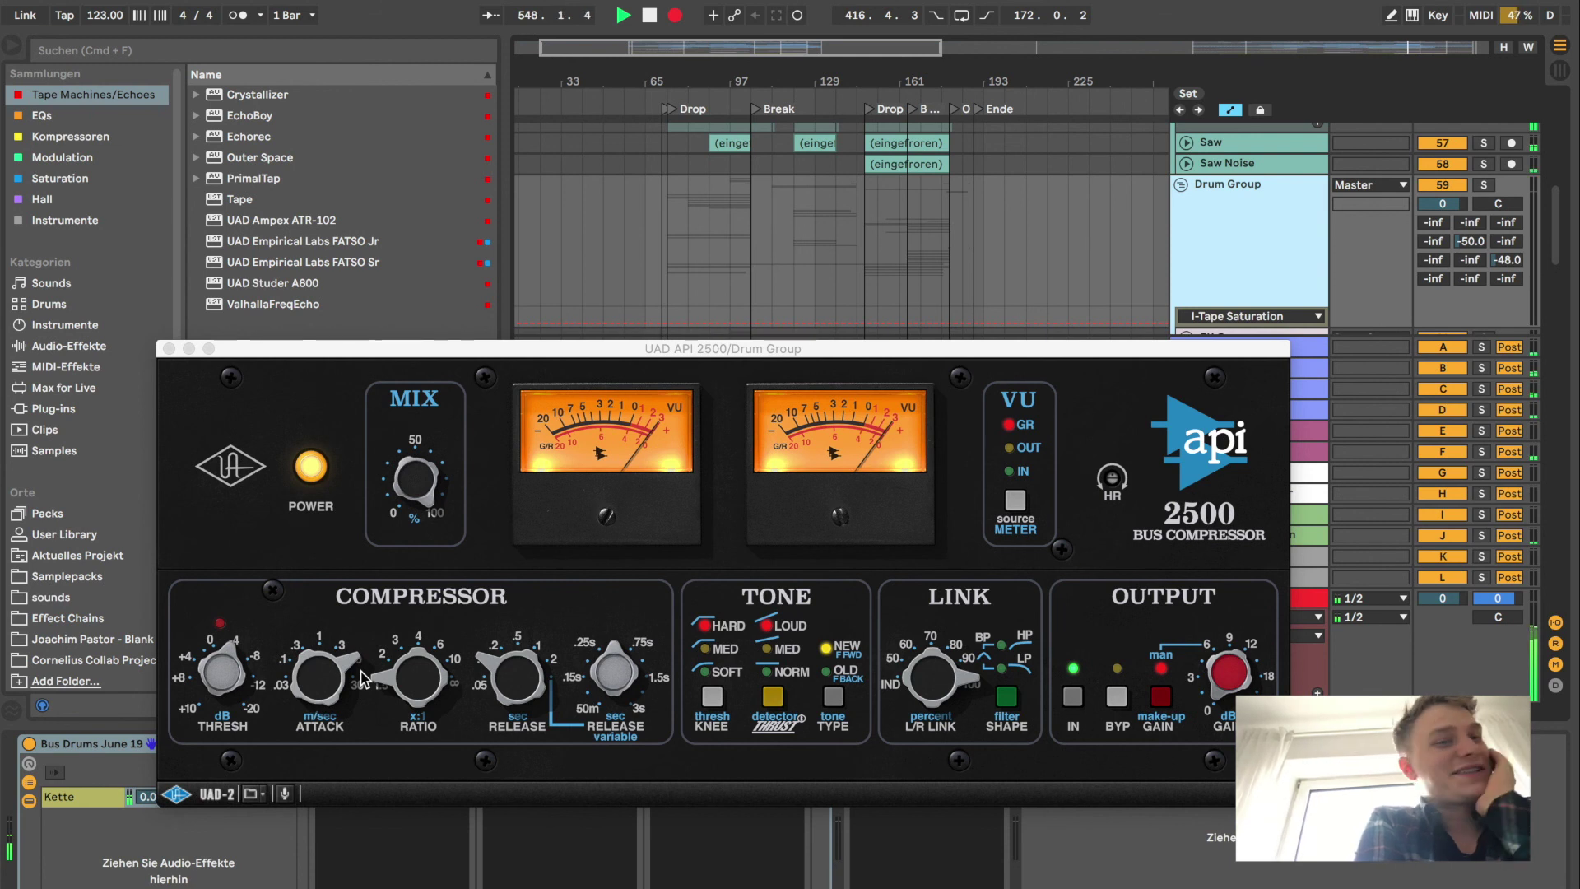
pyautogui.click(169, 349)
pyautogui.scroll(-5, 729, 352)
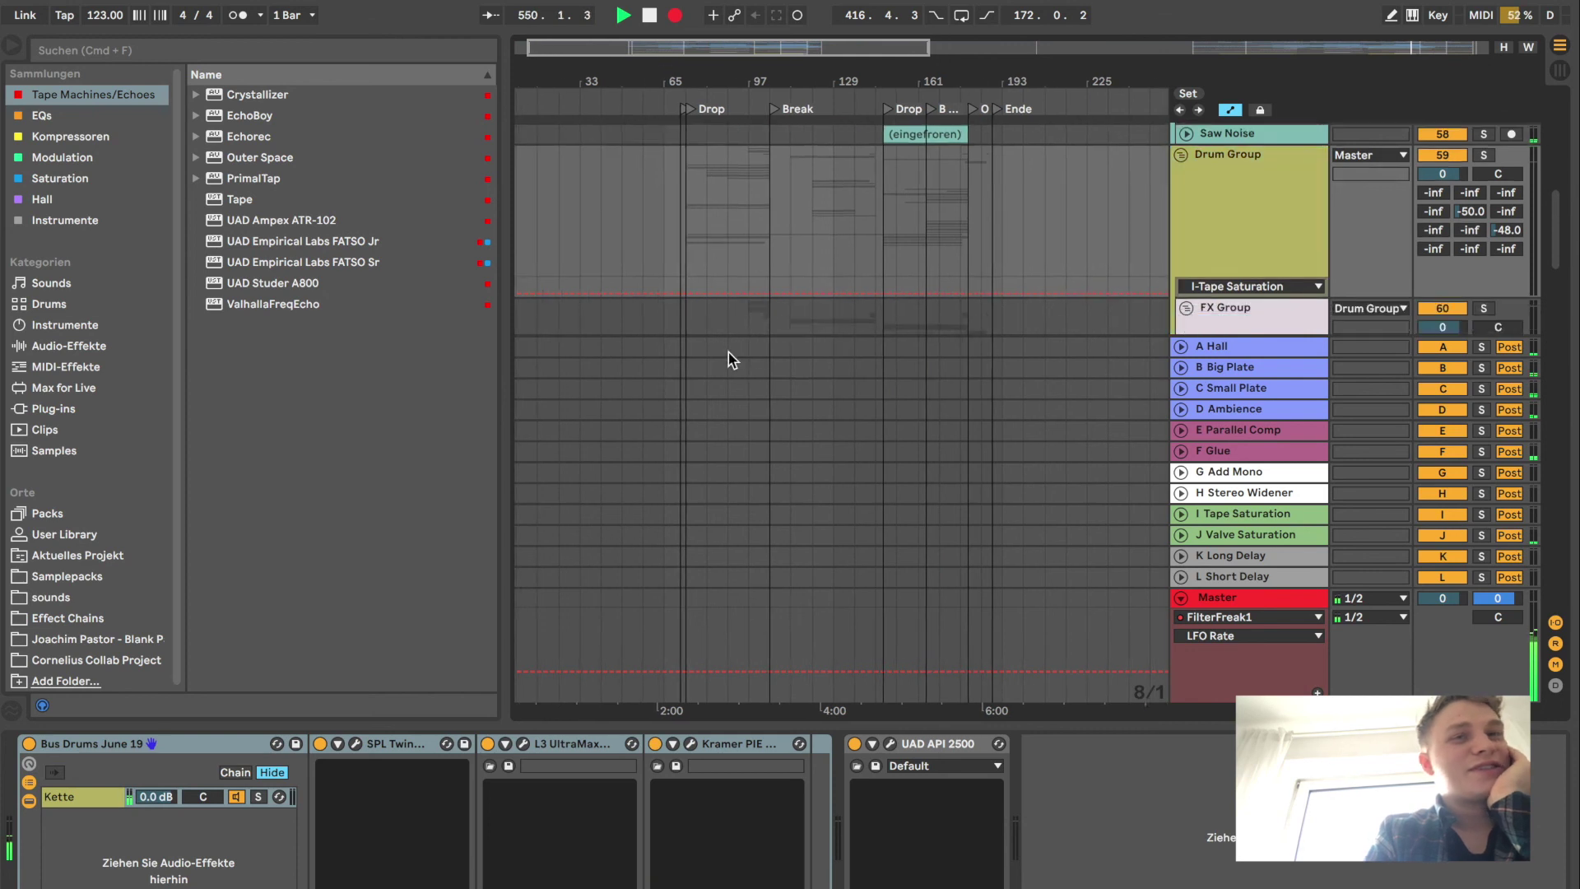
pyautogui.scroll(1, 729, 353)
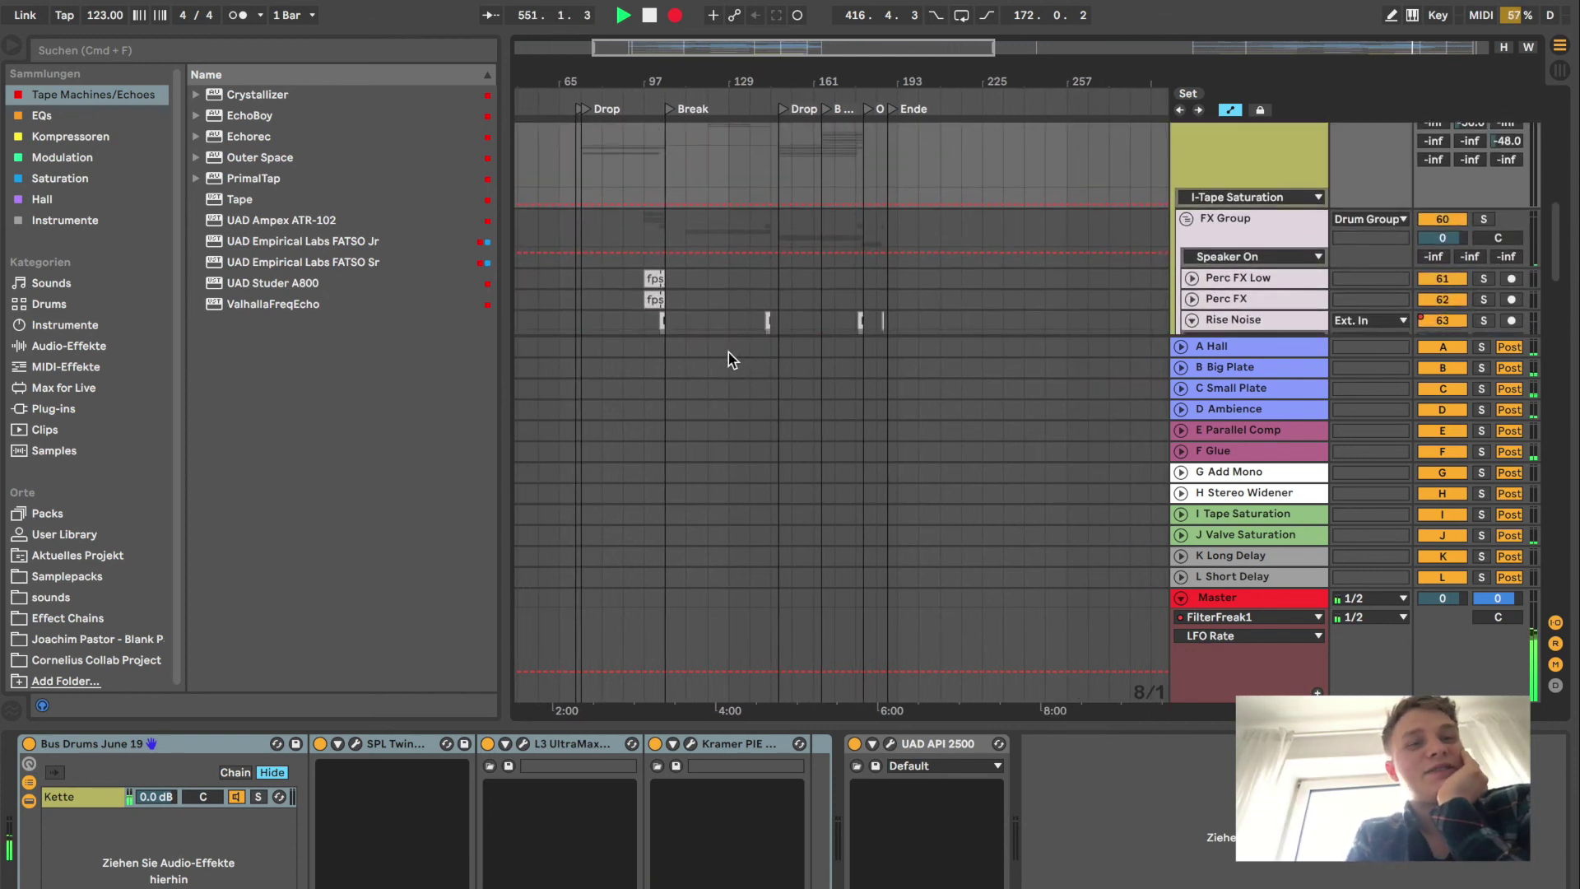
pyautogui.scroll(-2, 728, 353)
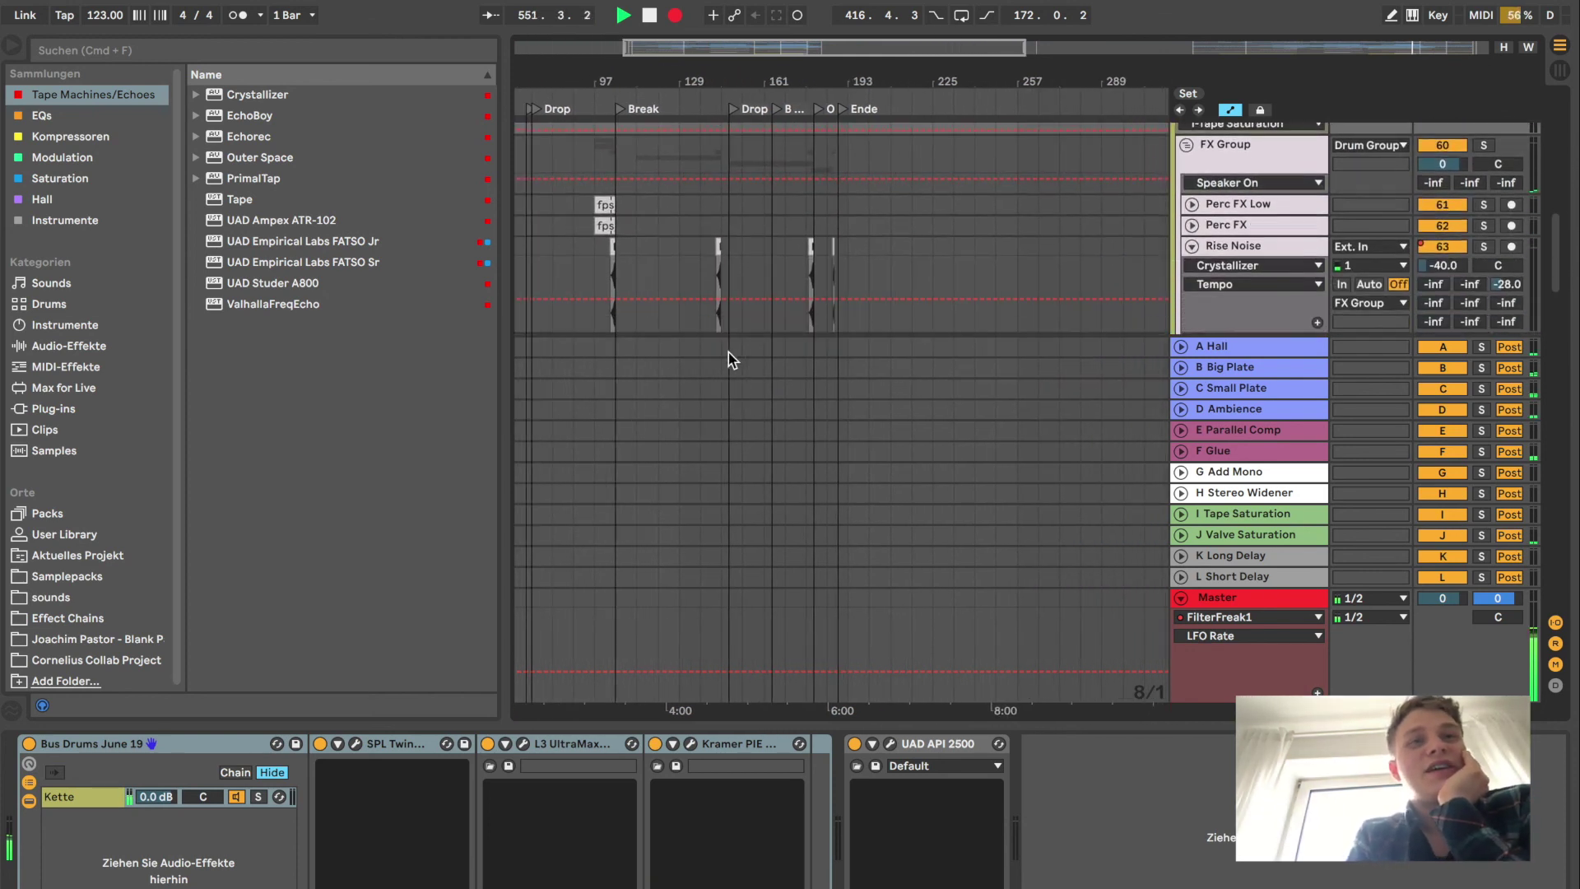
pyautogui.click(1237, 148)
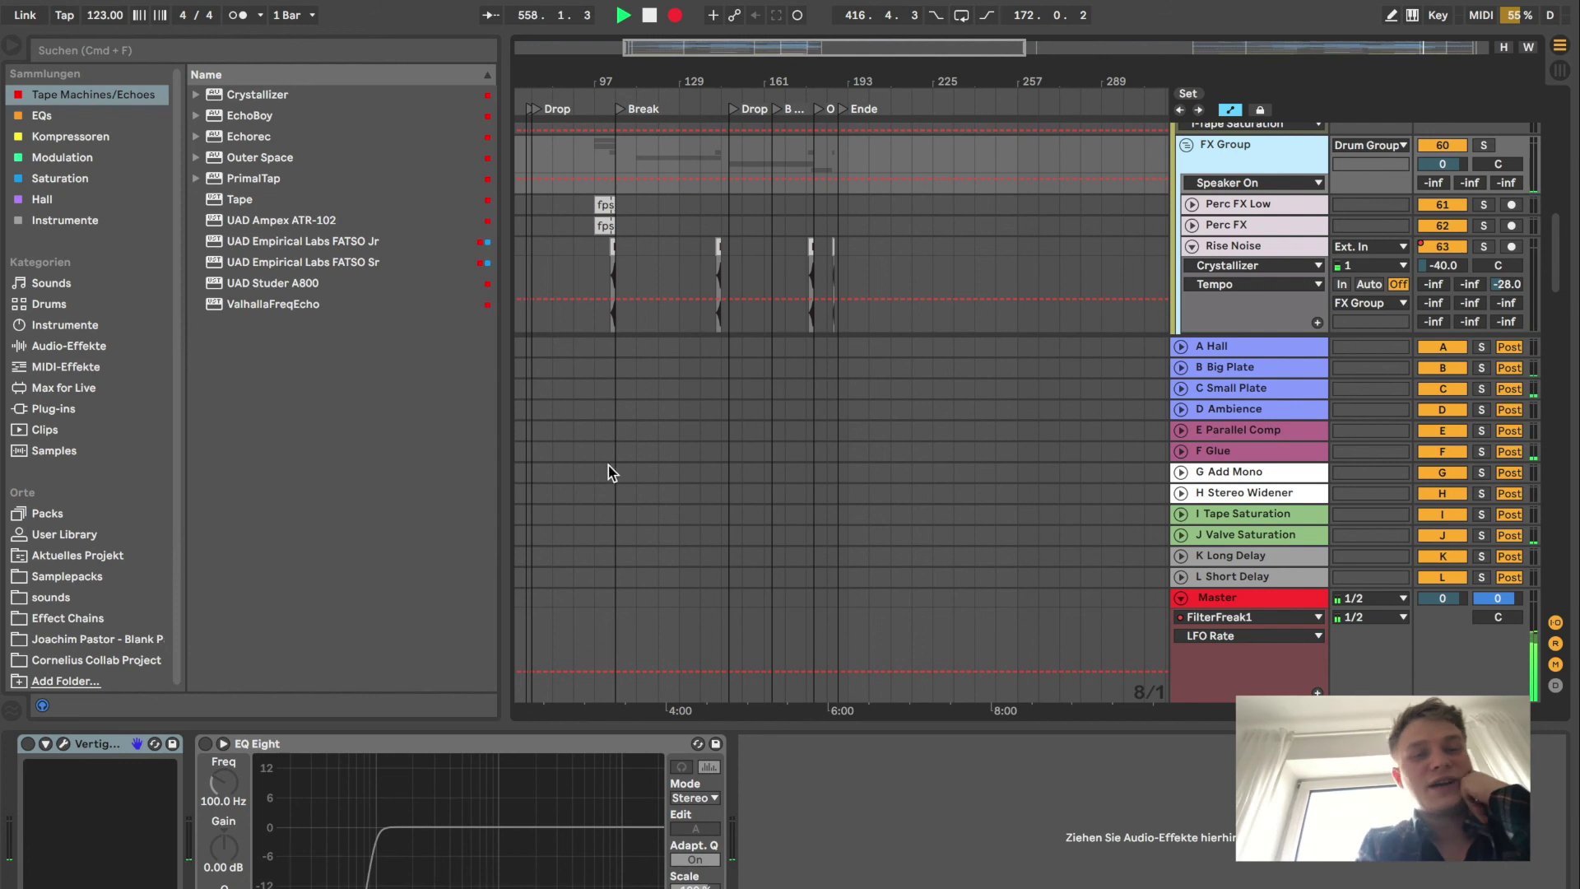
# Look through the remaining FX tracks and the HH, Snare and Kick groups inside the Drum Group, down to the last kick track.
pyautogui.scroll(-6, 812, 333)
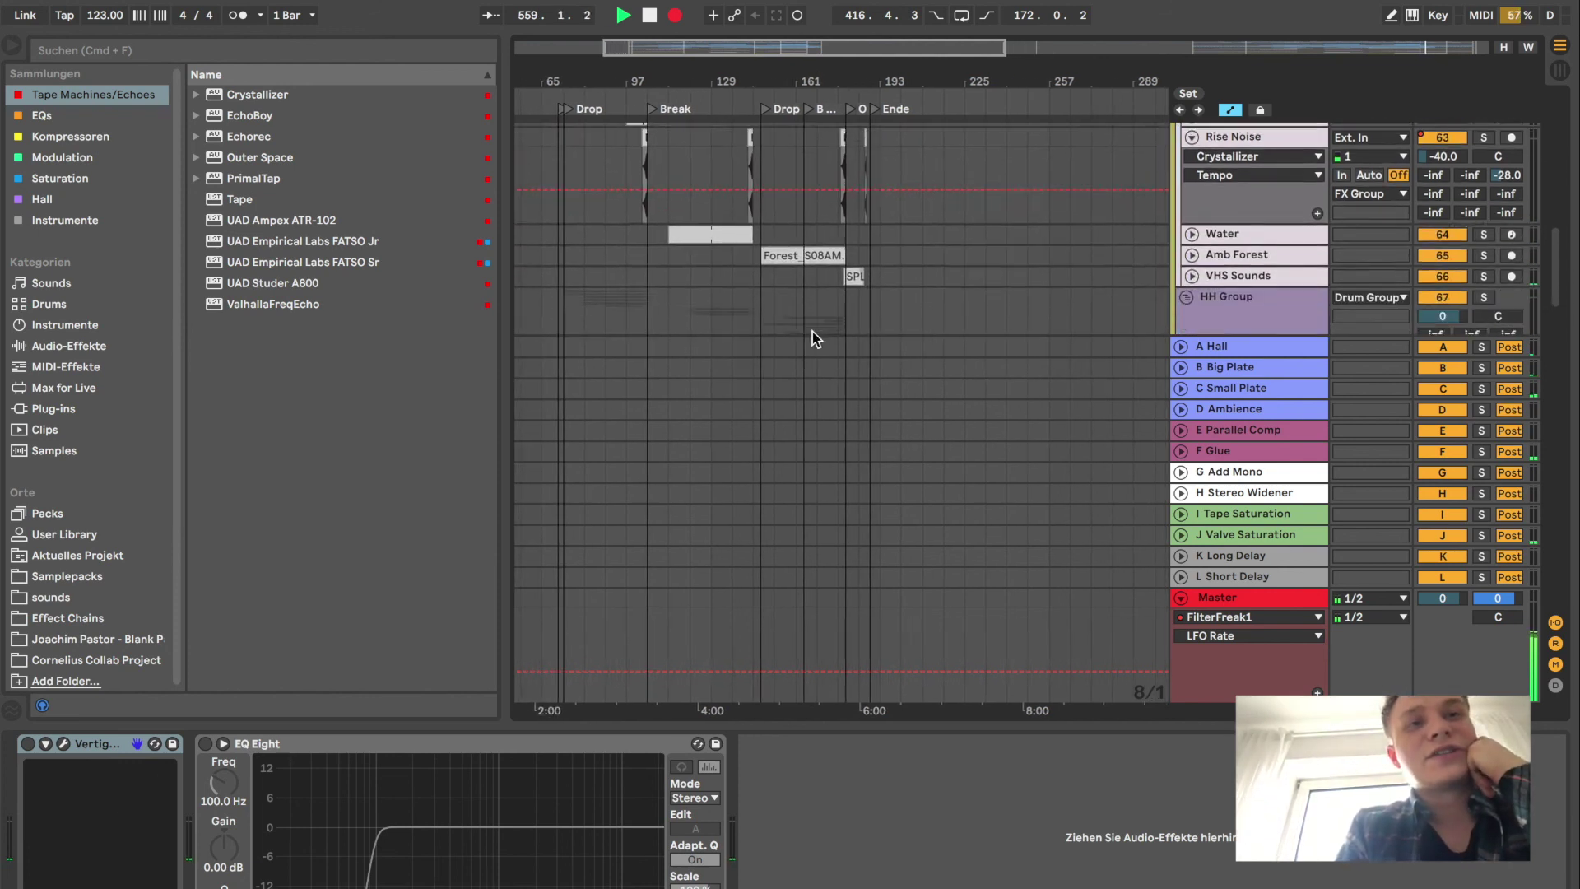
pyautogui.click(1235, 218)
pyautogui.scroll(-10, 1232, 216)
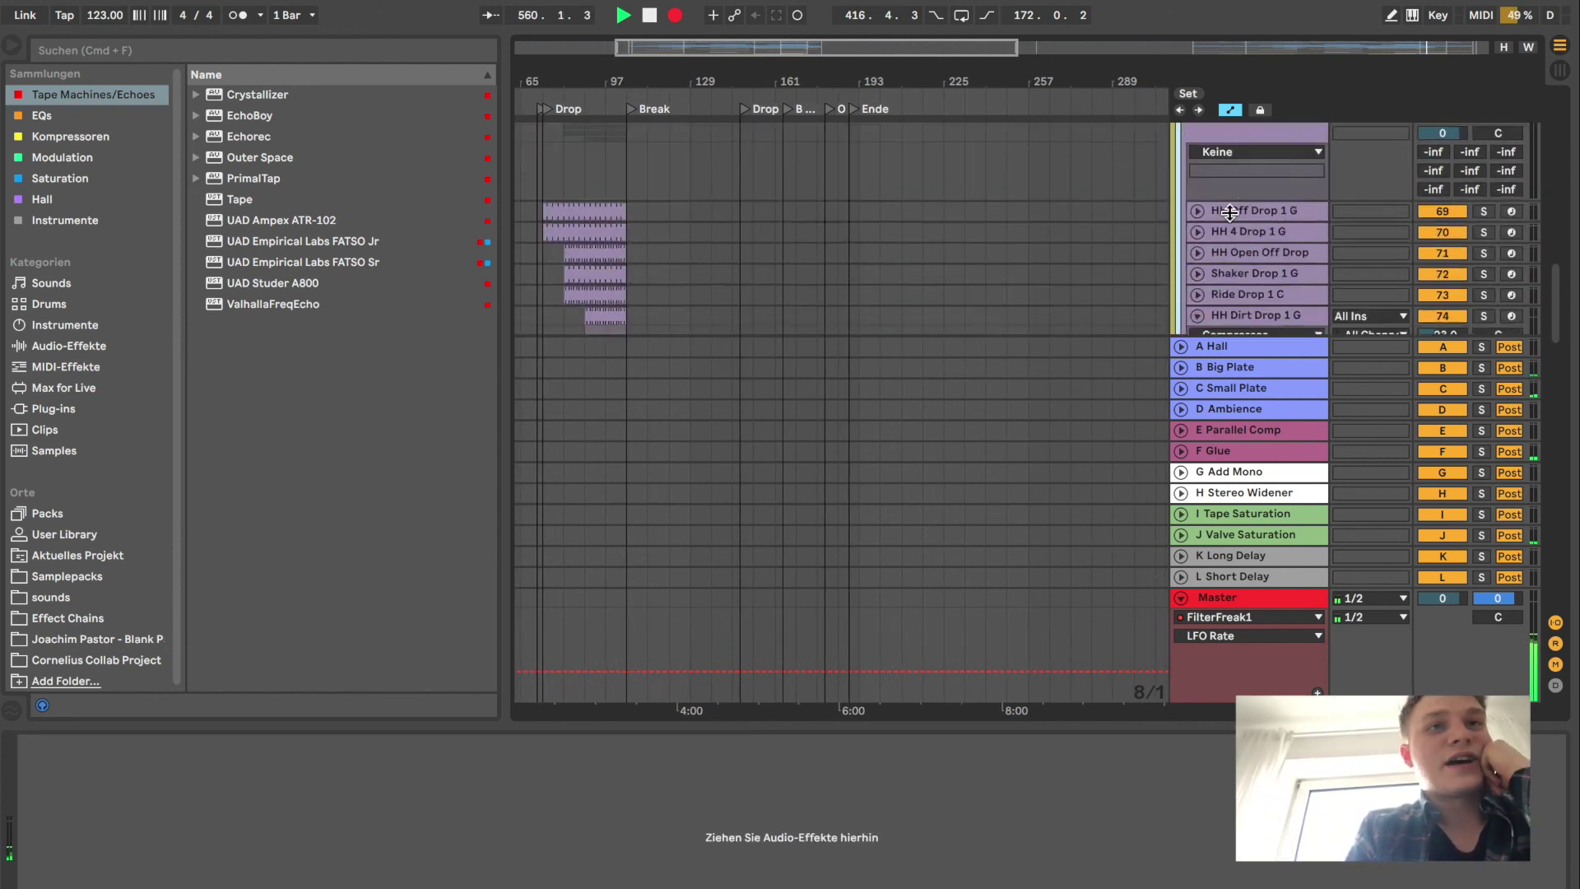
pyautogui.scroll(-5, 1229, 212)
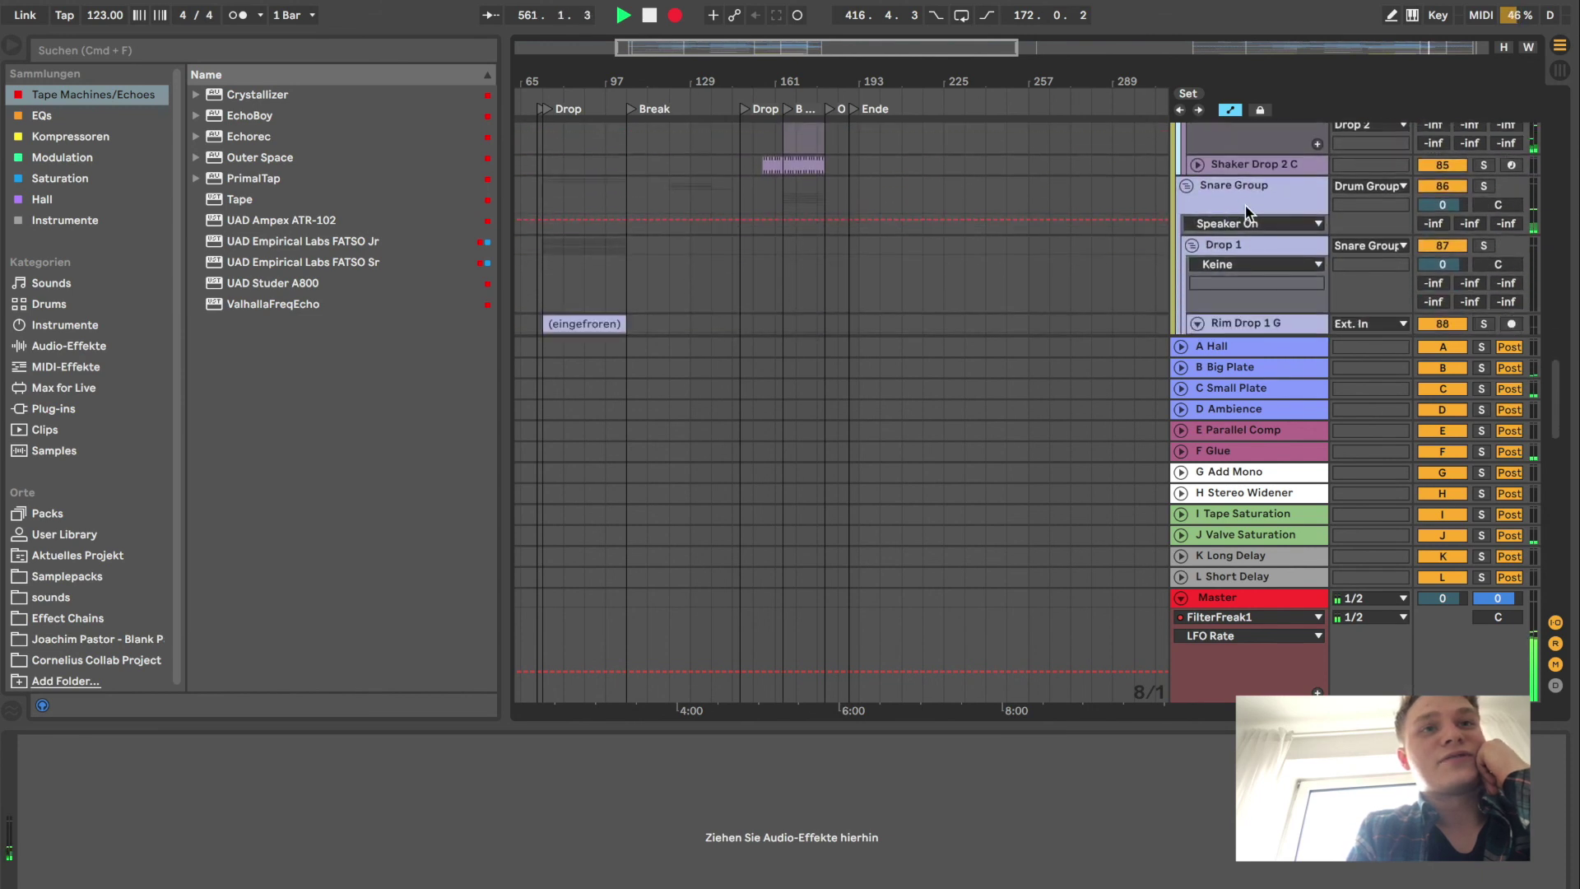
pyautogui.scroll(-8, 1187, 324)
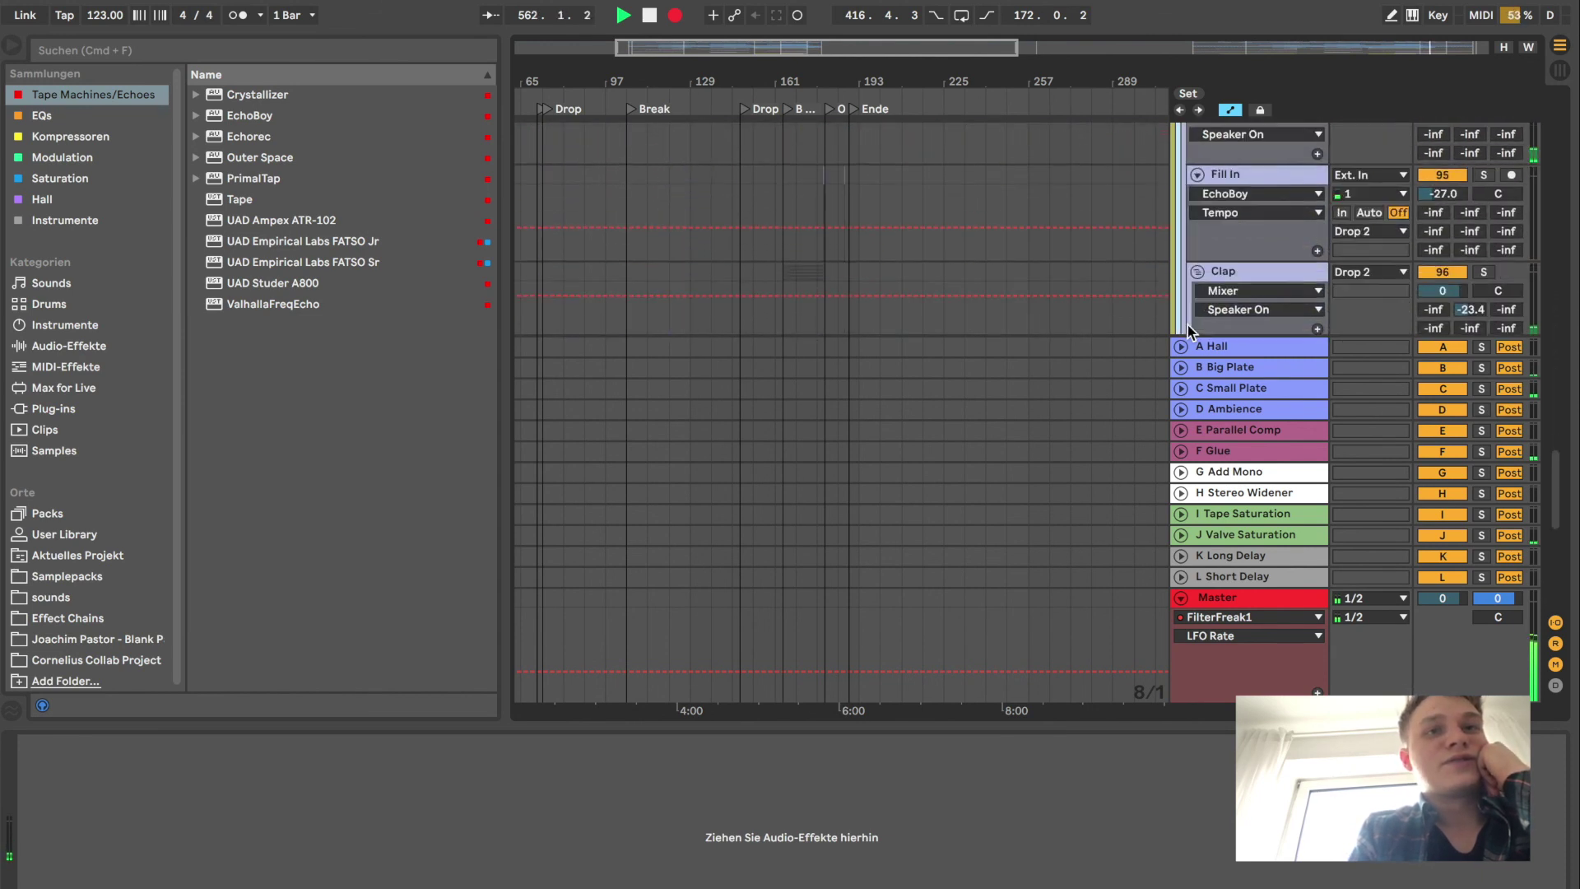
pyautogui.scroll(-5, 1188, 324)
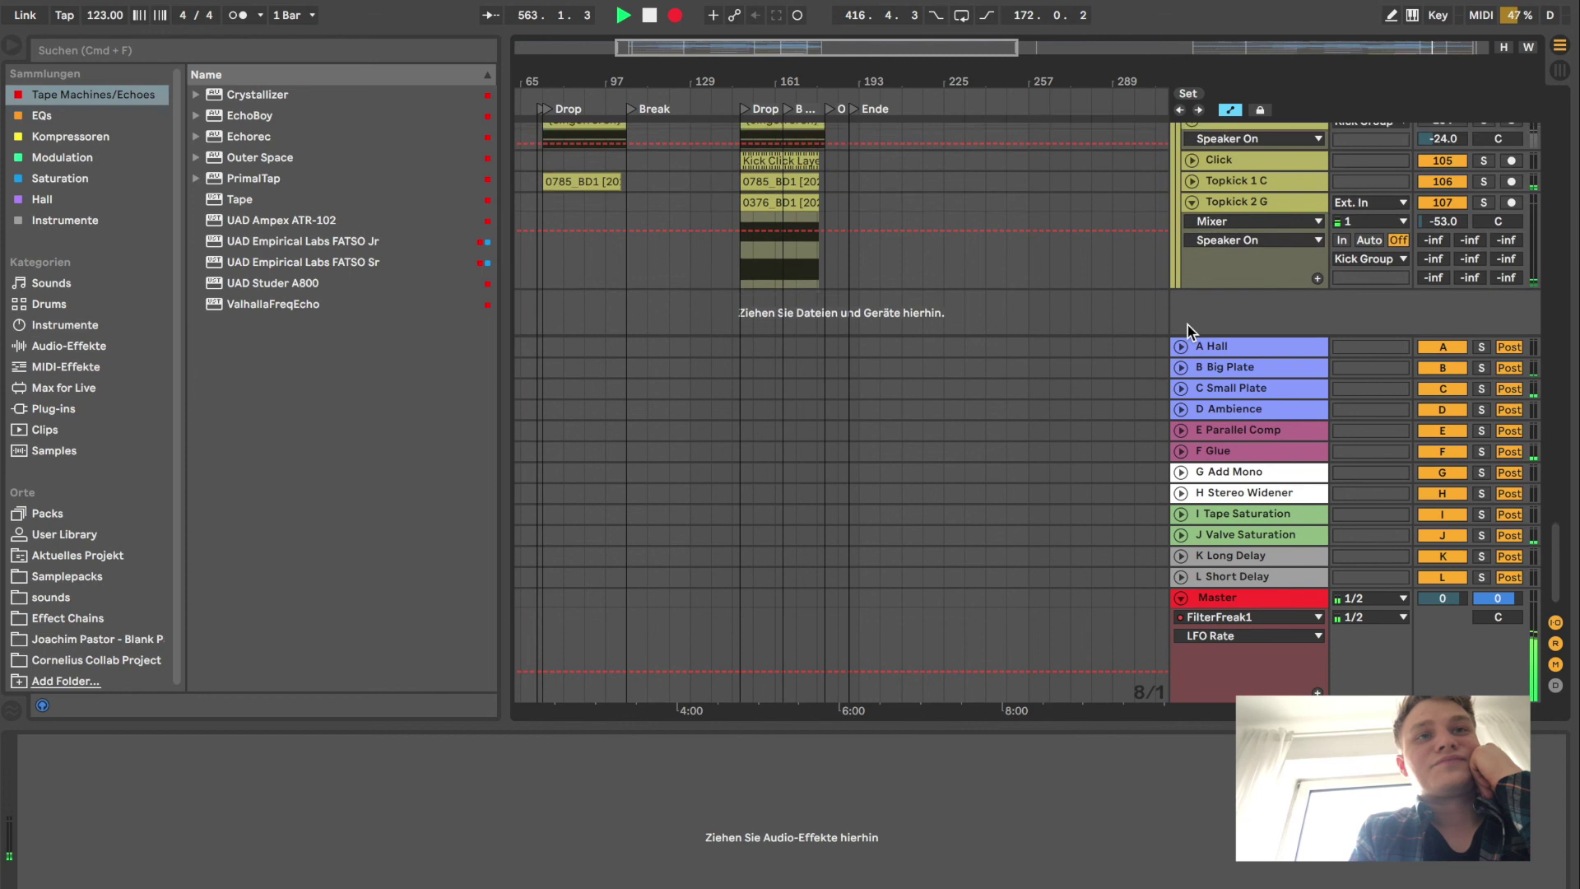